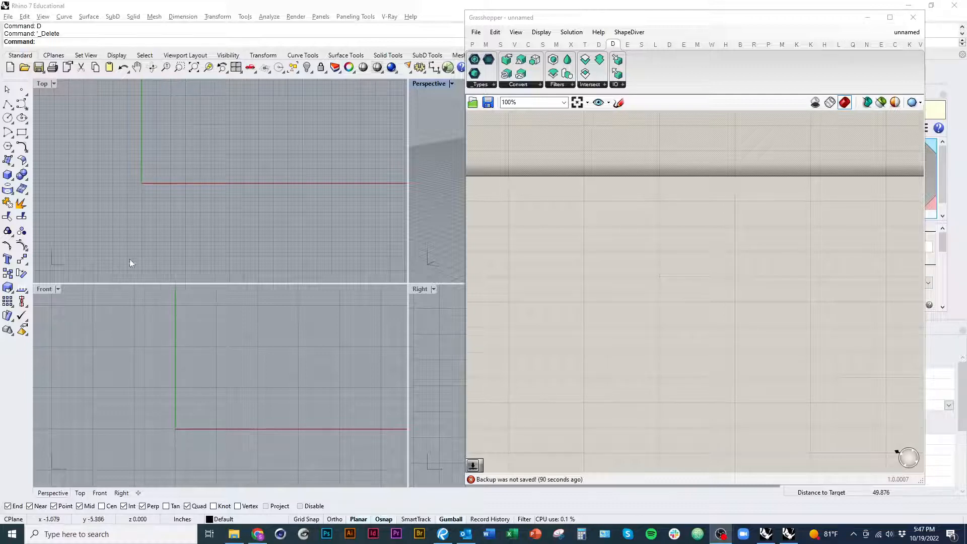
Step: Draw a five-point interpolated curve in the Front view, starting just right of the origin on the X axis and winding upward
{"action": "left_click", "coordinate": [139, 265]}
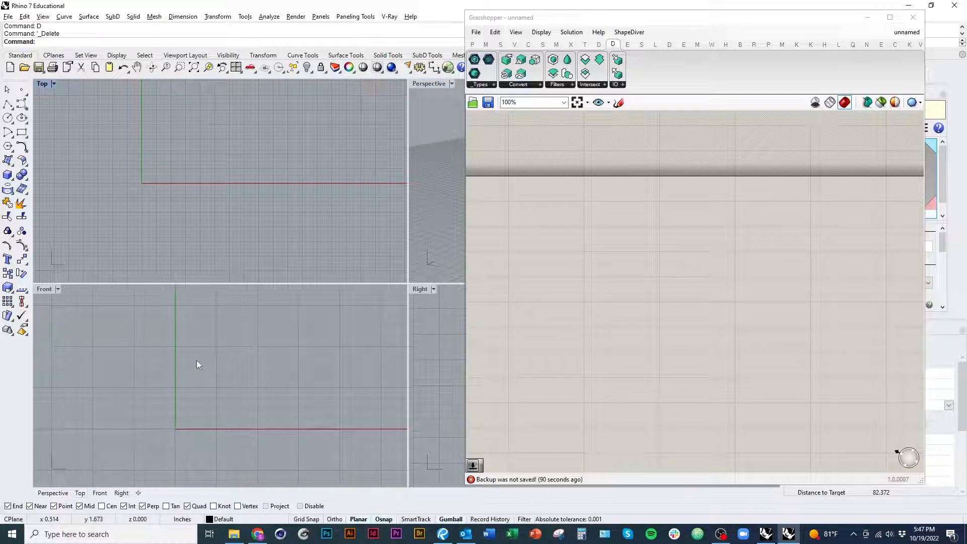
{"action": "mouse_move", "coordinate": [213, 413]}
{"action": "right_mouse_down"}
{"action": "mouse_move", "coordinate": [192, 410]}
{"action": "mouse_move", "coordinate": [202, 413]}
{"action": "right_mouse_up"}
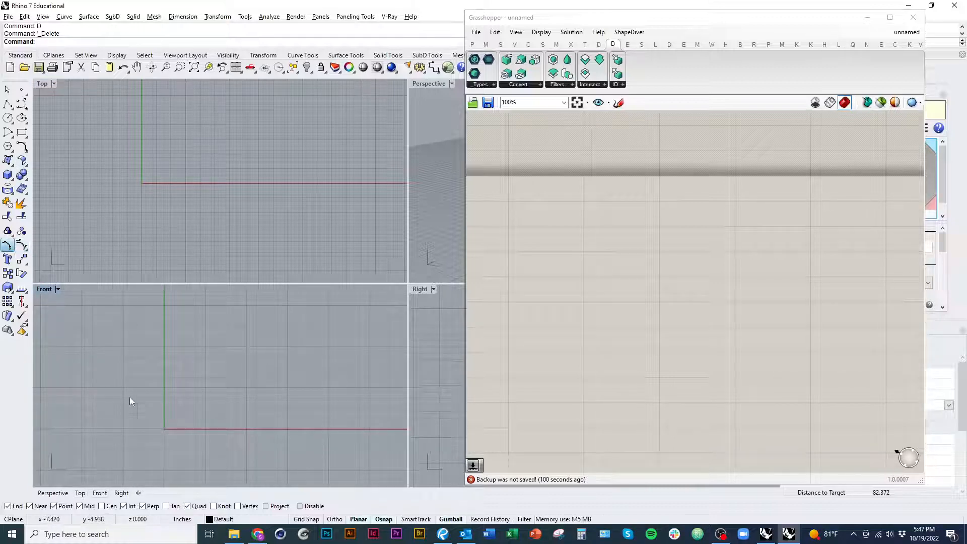
{"action": "left_click", "coordinate": [21, 247]}
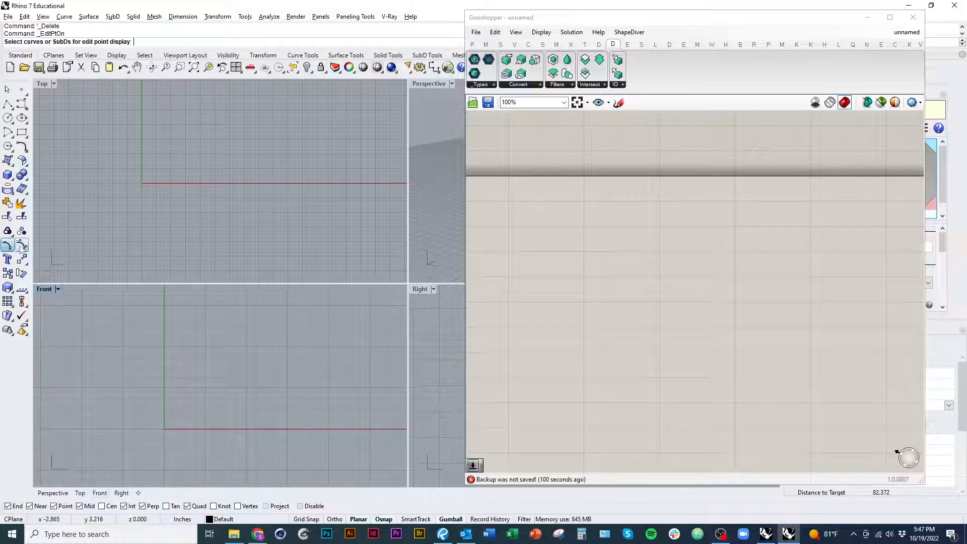
{"action": "left_click", "coordinate": [25, 109]}
{"action": "left_click", "coordinate": [36, 111]}
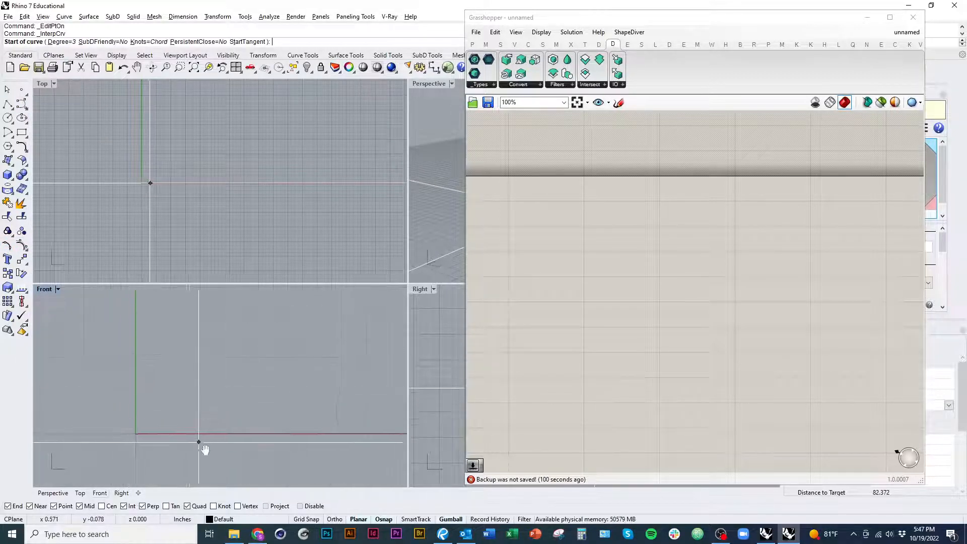
{"action": "scroll", "coordinate": [197, 442], "scroll_direction": "down", "scroll_amount": 3}
{"action": "left_click", "coordinate": [171, 426]}
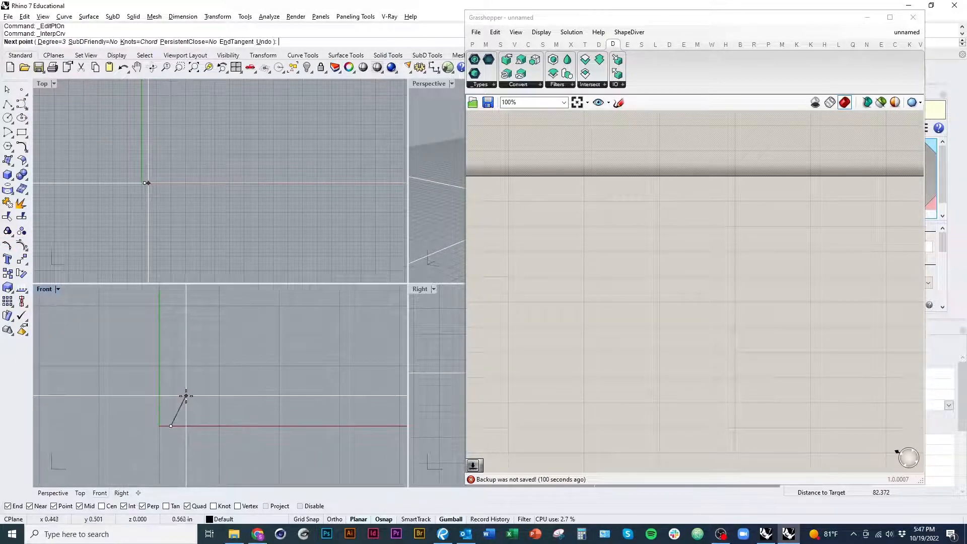
{"action": "scroll", "coordinate": [181, 431], "scroll_direction": "down", "scroll_amount": 1}
{"action": "left_click", "coordinate": [184, 423]}
{"action": "left_click", "coordinate": [218, 396]}
{"action": "left_click", "coordinate": [197, 341]}
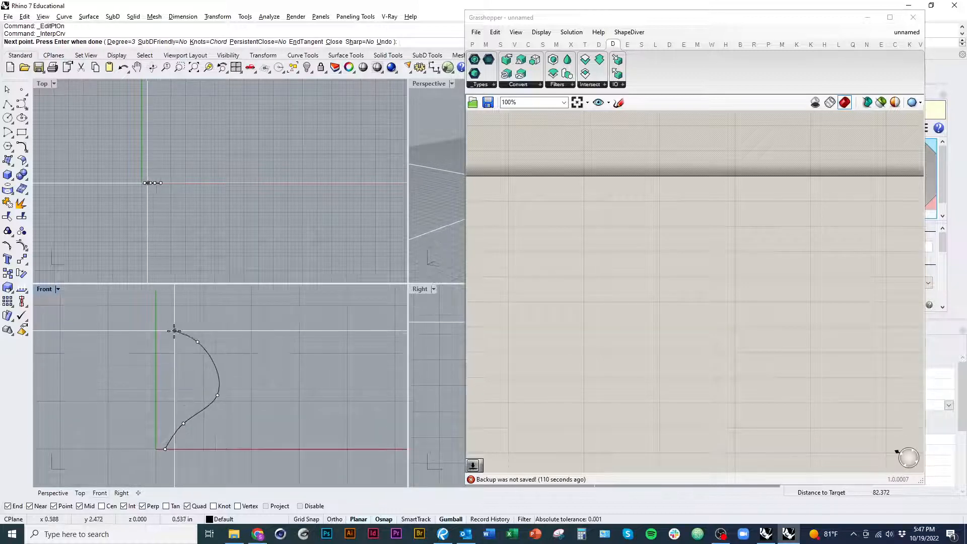
{"action": "left_click", "coordinate": [205, 302]}
{"action": "key", "text": "Return"}
{"action": "key", "text": "Return"}
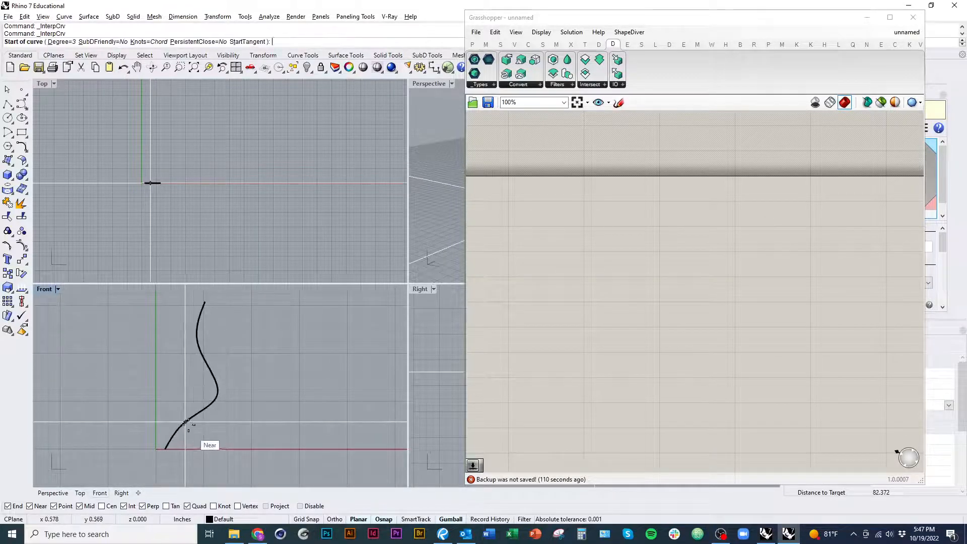
Step: Draw a second interpolated curve in the Front view, branching off the first curve's lower part and winding up to the left
{"action": "left_click", "coordinate": [184, 422]}
{"action": "left_click", "coordinate": [191, 403]}
{"action": "left_click", "coordinate": [142, 371]}
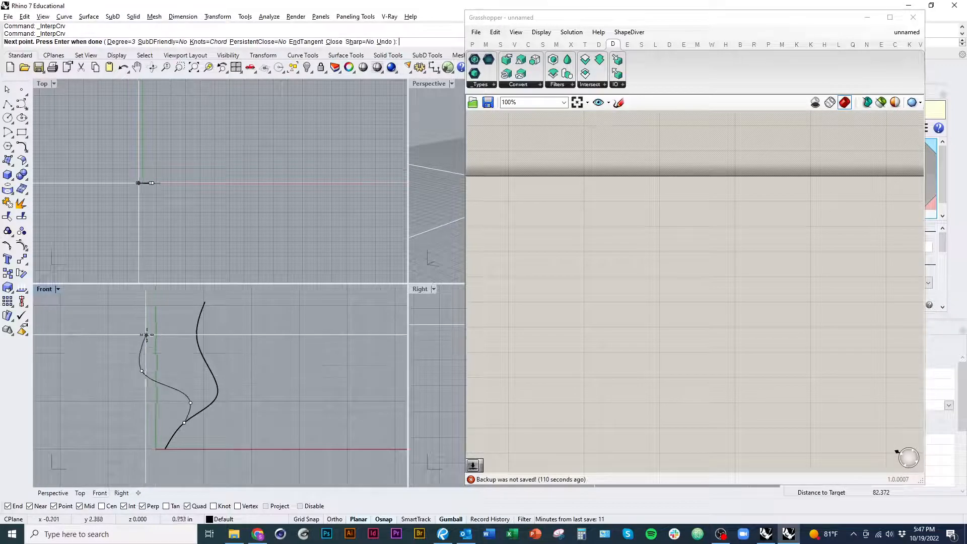
{"action": "left_click", "coordinate": [157, 303]}
{"action": "key", "text": "Return"}
Step: Draw a three-point interpolated side branch starting on the left curve and ending up and to its left
{"action": "right_click_drag", "start_coordinate": [166, 369], "coordinate": [209, 422]}
{"action": "key", "text": "Return"}
{"action": "left_click", "coordinate": [191, 387]}
{"action": "left_click", "coordinate": [188, 359]}
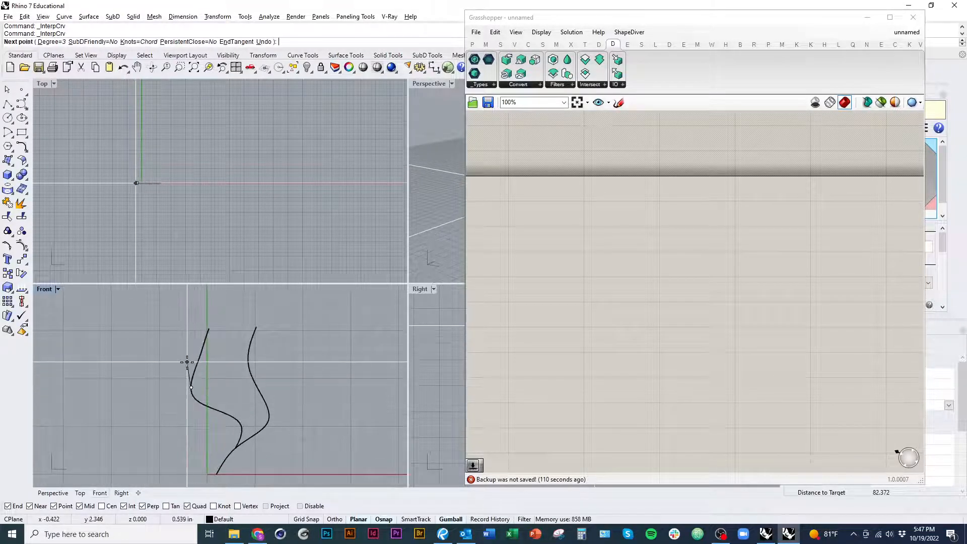
{"action": "left_click", "coordinate": [170, 334]}
{"action": "key", "text": "Return"}
Step: Draw a four-point interpolated side branch from the middle of the first curve, rising to the right
{"action": "right_click_drag", "start_coordinate": [255, 417], "coordinate": [214, 437]}
{"action": "key", "text": "Return"}
{"action": "left_click", "coordinate": [231, 387]}
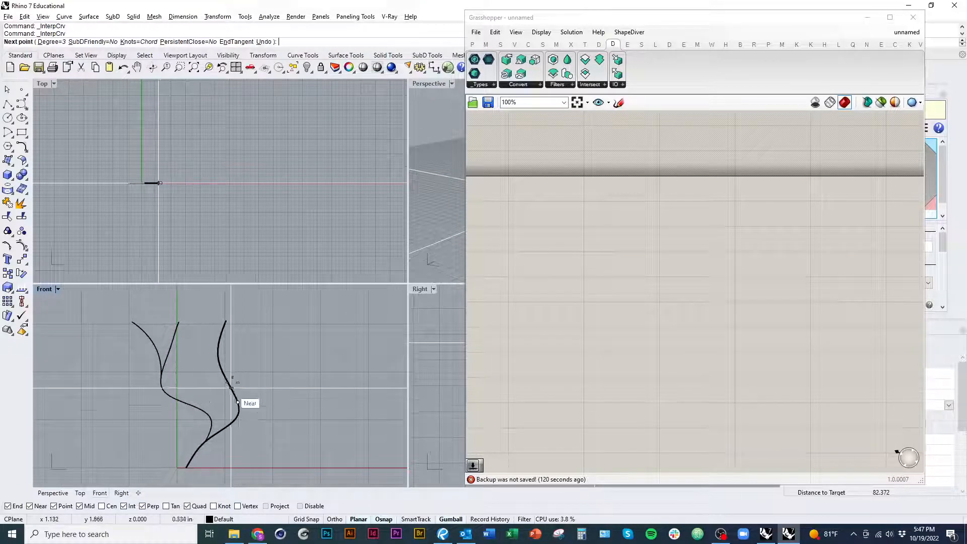
{"action": "left_click", "coordinate": [233, 382]}
{"action": "left_click", "coordinate": [255, 360]}
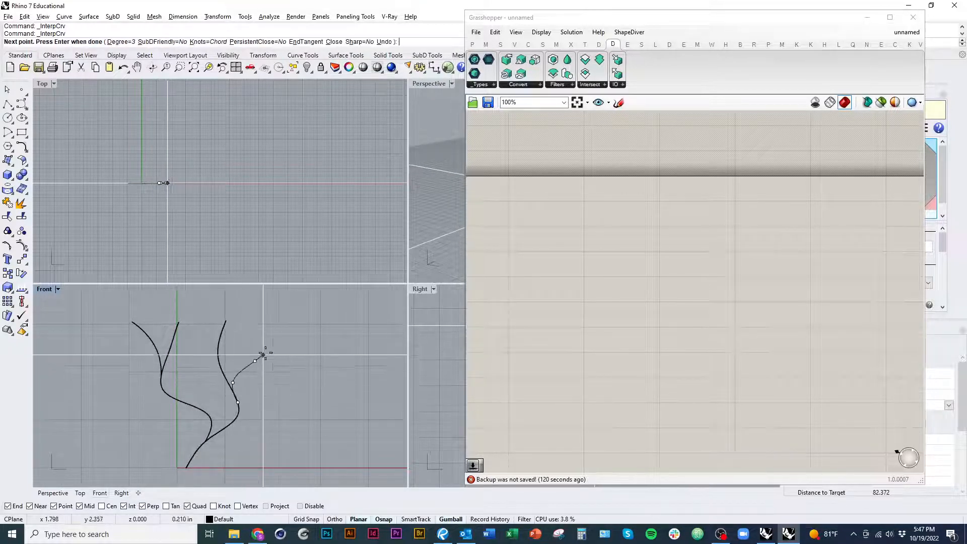
{"action": "left_click", "coordinate": [276, 319]}
{"action": "key", "text": "Return"}
Step: Maximize the Perspective viewport and frame the four branching curves
{"action": "scroll", "coordinate": [253, 400], "scroll_direction": "down", "scroll_amount": 4}
{"action": "right_click_drag", "start_coordinate": [253, 400], "coordinate": [196, 407]}
{"action": "scroll", "coordinate": [225, 405], "scroll_direction": "up", "scroll_amount": 5}
{"action": "scroll", "coordinate": [195, 405], "scroll_direction": "down", "scroll_amount": 4}
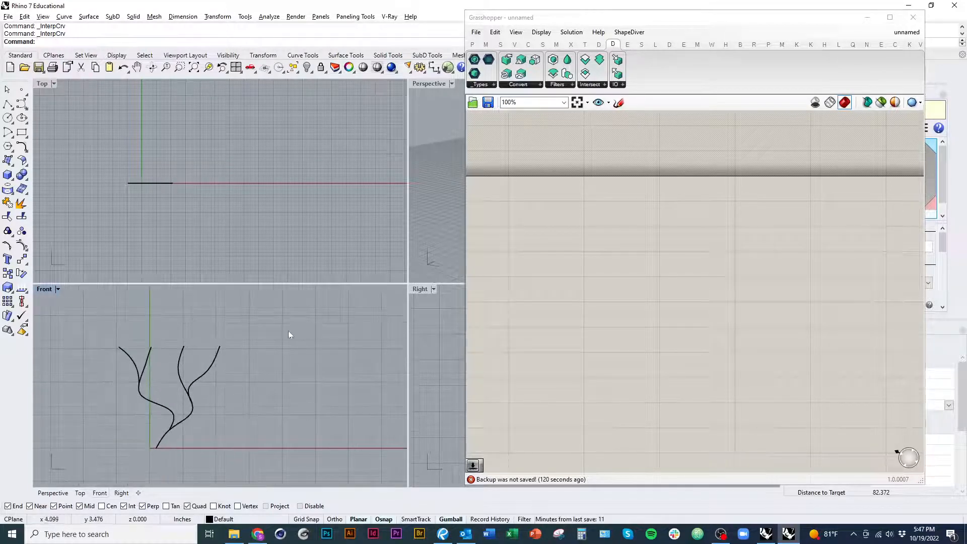
{"action": "double_click", "coordinate": [424, 83]}
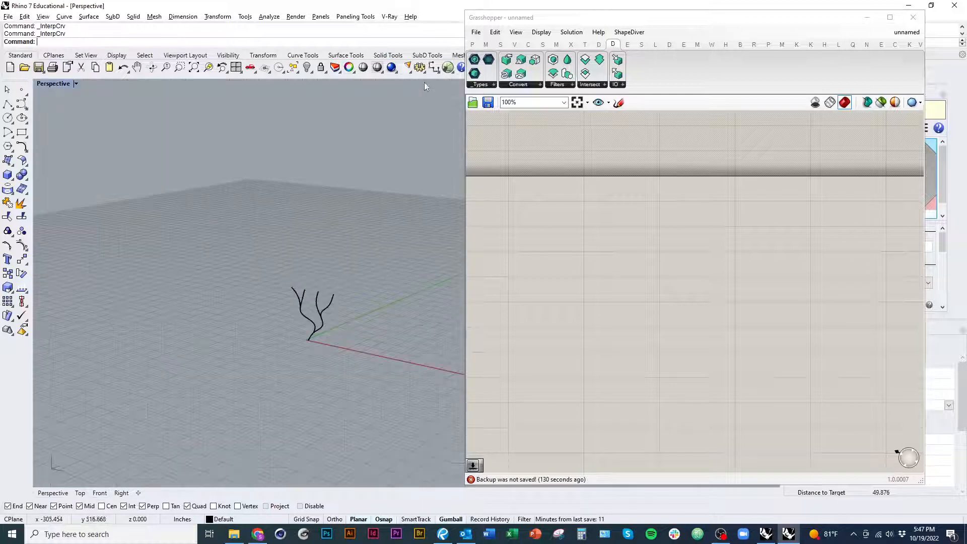
{"action": "right_click_drag", "start_coordinate": [353, 312], "coordinate": [333, 325]}
{"action": "scroll", "coordinate": [327, 317], "scroll_direction": "up", "scroll_amount": 10}
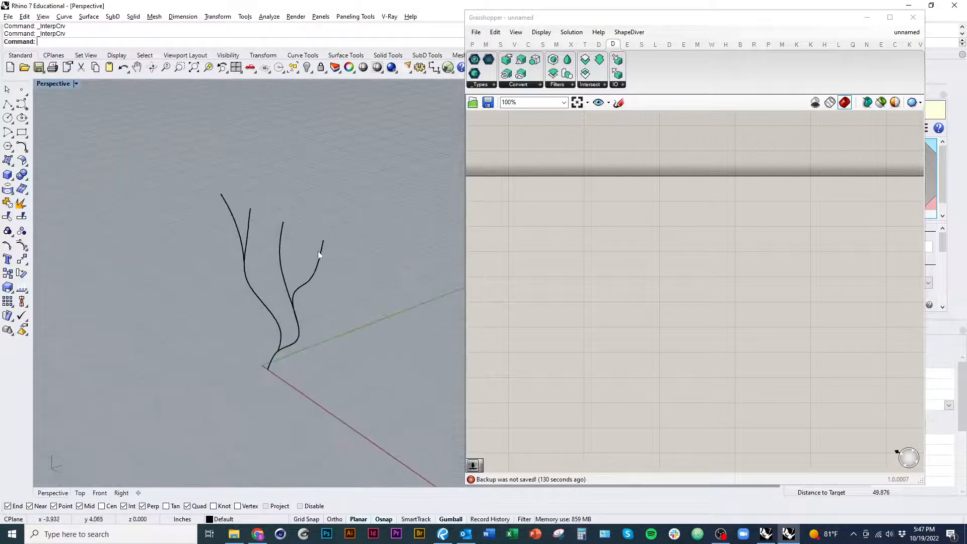
Step: Turn on the first curve's control points and move its upper ones backward to bend the curve out of the flat plane
{"action": "left_click", "coordinate": [283, 271]}
{"action": "key", "text": "F10"}
{"action": "left_click_drag", "start_coordinate": [278, 209], "coordinate": [351, 211]}
{"action": "left_click", "coordinate": [375, 266]}
{"action": "right_click_drag", "start_coordinate": [375, 266], "coordinate": [373, 303], "text": "shift"}
{"action": "left_click", "coordinate": [313, 272]}
{"action": "left_click", "coordinate": [326, 249]}
{"action": "left_click_drag", "start_coordinate": [347, 242], "coordinate": [355, 240]}
{"action": "left_click", "coordinate": [370, 303]}
{"action": "right_click_drag", "start_coordinate": [370, 303], "coordinate": [360, 332], "text": "shift"}
Step: Reshape the right side branch in depth by moving its control points
{"action": "left_click", "coordinate": [304, 343]}
{"action": "right_click_drag", "start_coordinate": [320, 363], "coordinate": [267, 372]}
{"action": "scroll", "coordinate": [271, 338], "scroll_direction": "up", "scroll_amount": 5}
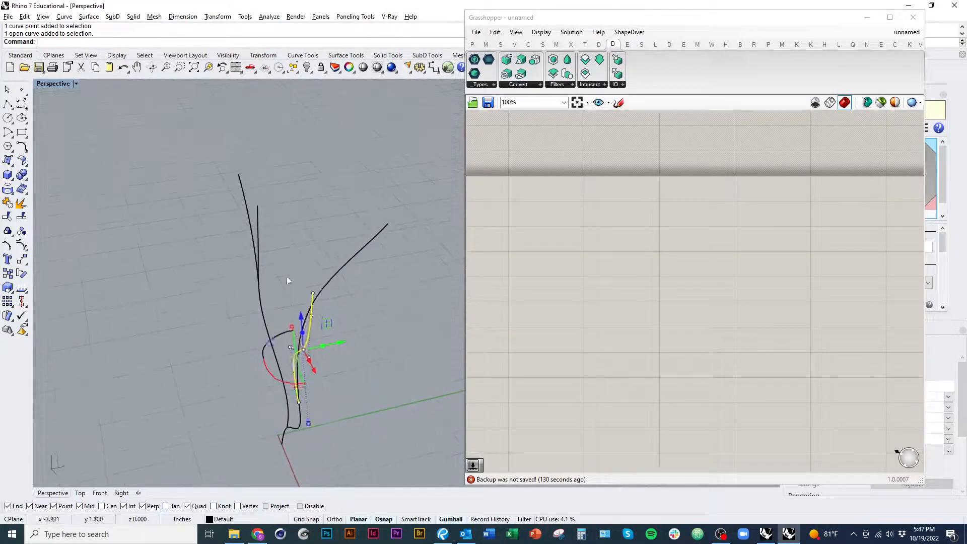
{"action": "left_click_drag", "start_coordinate": [300, 247], "coordinate": [292, 297]}
{"action": "left_click", "coordinate": [317, 311]}
{"action": "left_click", "coordinate": [282, 311]}
{"action": "left_click", "coordinate": [278, 300]}
{"action": "left_click", "coordinate": [296, 260]}
{"action": "right_click_drag", "start_coordinate": [296, 262], "coordinate": [313, 273]}
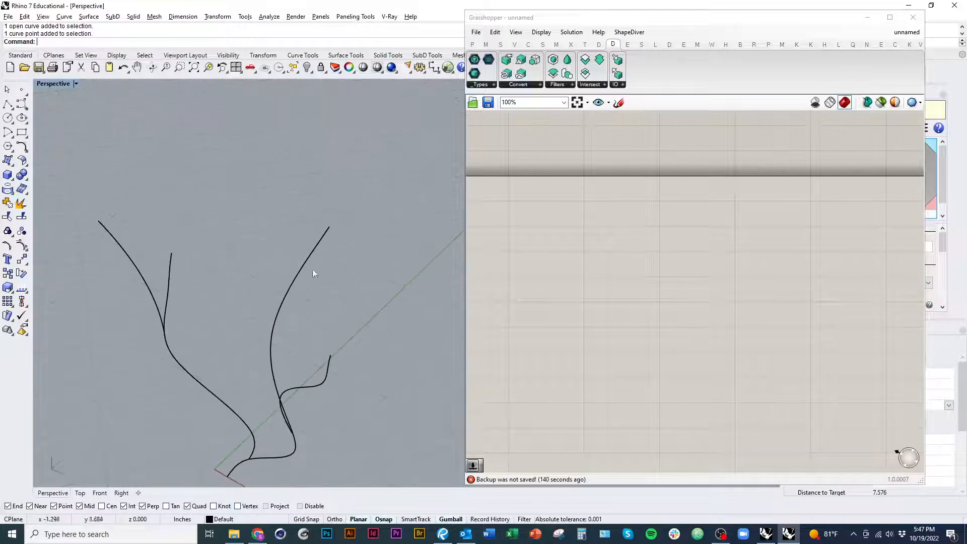
Step: Move the top two control points of the left inner branch backward along the Y axis
{"action": "left_click", "coordinate": [170, 275]}
{"action": "left_click", "coordinate": [171, 254]}
{"action": "left_click_drag", "start_coordinate": [198, 239], "coordinate": [215, 230]}
{"action": "left_click", "coordinate": [170, 267]}
{"action": "left_click_drag", "start_coordinate": [186, 260], "coordinate": [204, 253]}
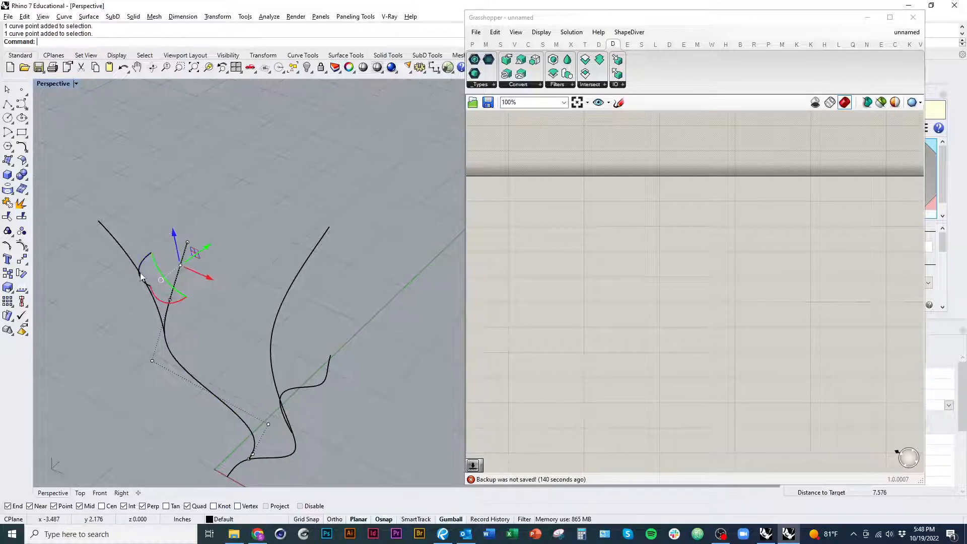
Step: Move the upper control points of the left outer branch forward along the Y axis, opposite to the inner branch
{"action": "left_click", "coordinate": [143, 273]}
{"action": "left_click", "coordinate": [118, 242]}
{"action": "left_click_drag", "start_coordinate": [144, 225], "coordinate": [117, 210]}
{"action": "left_click", "coordinate": [99, 221]}
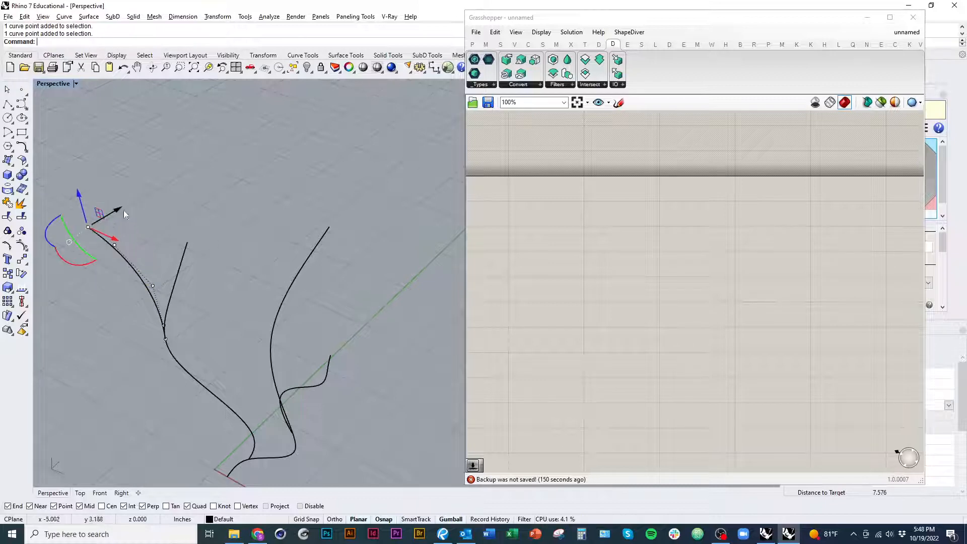
{"action": "left_click", "coordinate": [179, 322]}
{"action": "right_click_drag", "start_coordinate": [179, 325], "coordinate": [201, 345]}
Step: Select the top two control points of the tall main curve and shift them to the left along the X axis
{"action": "right_click_drag", "start_coordinate": [258, 425], "coordinate": [330, 389]}
{"action": "left_click", "coordinate": [332, 388]}
{"action": "left_click_drag", "start_coordinate": [308, 257], "coordinate": [398, 346]}
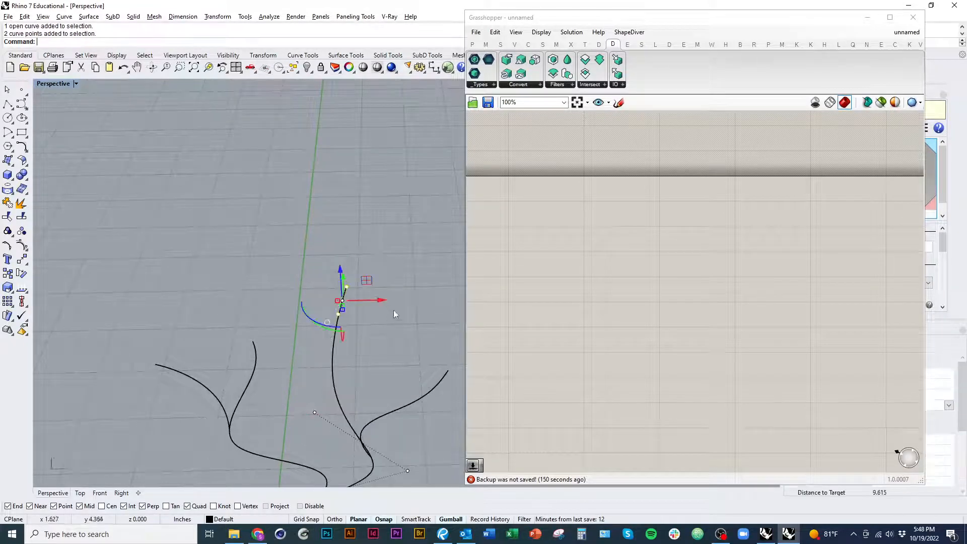
{"action": "left_click_drag", "start_coordinate": [380, 300], "coordinate": [349, 300]}
{"action": "right_click_drag", "start_coordinate": [332, 290], "coordinate": [330, 281]}
{"action": "left_click_drag", "start_coordinate": [346, 250], "coordinate": [332, 269]}
Step: Select the top two control points of the left inner branch and move them further backward along the Y axis
{"action": "left_click", "coordinate": [247, 315]}
{"action": "left_click_drag", "start_coordinate": [232, 274], "coordinate": [277, 334]}
{"action": "right_click_drag", "start_coordinate": [318, 292], "coordinate": [290, 276]}
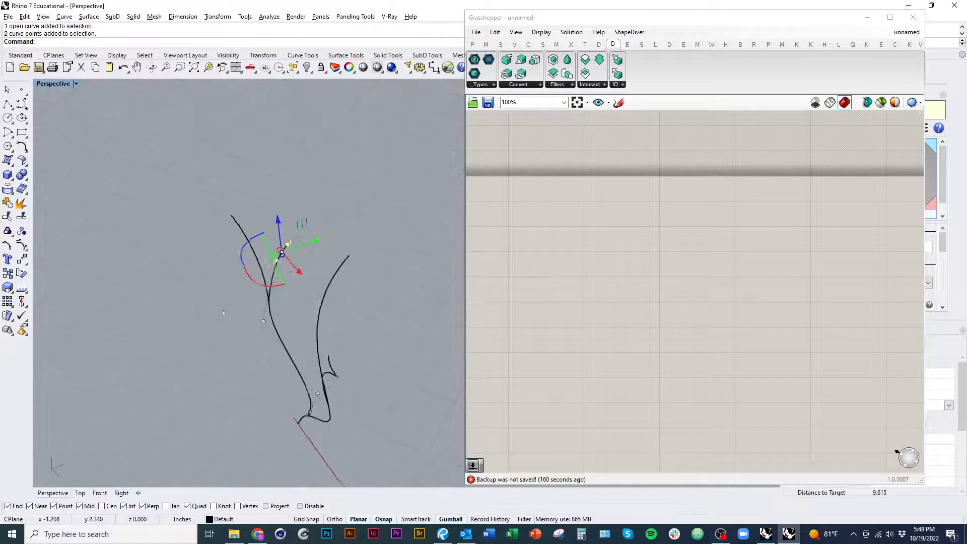
{"action": "scroll", "coordinate": [290, 275], "scroll_direction": "up", "scroll_amount": 7}
{"action": "left_click_drag", "start_coordinate": [298, 221], "coordinate": [318, 290]}
{"action": "left_click", "coordinate": [272, 224]}
{"action": "left_click", "coordinate": [335, 230]}
{"action": "left_click", "coordinate": [286, 259]}
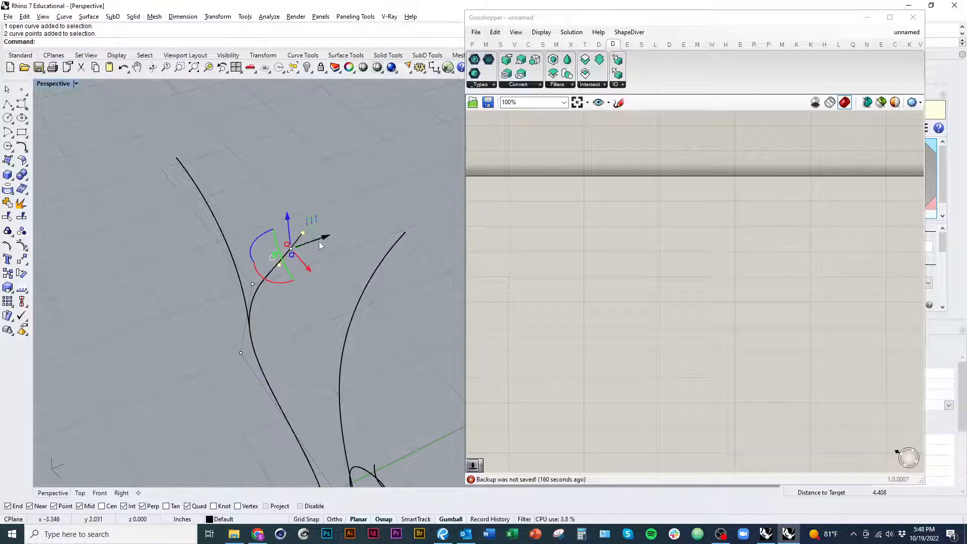
{"action": "left_click_drag", "start_coordinate": [319, 240], "coordinate": [343, 232]}
{"action": "right_click_drag", "start_coordinate": [341, 271], "coordinate": [343, 242]}
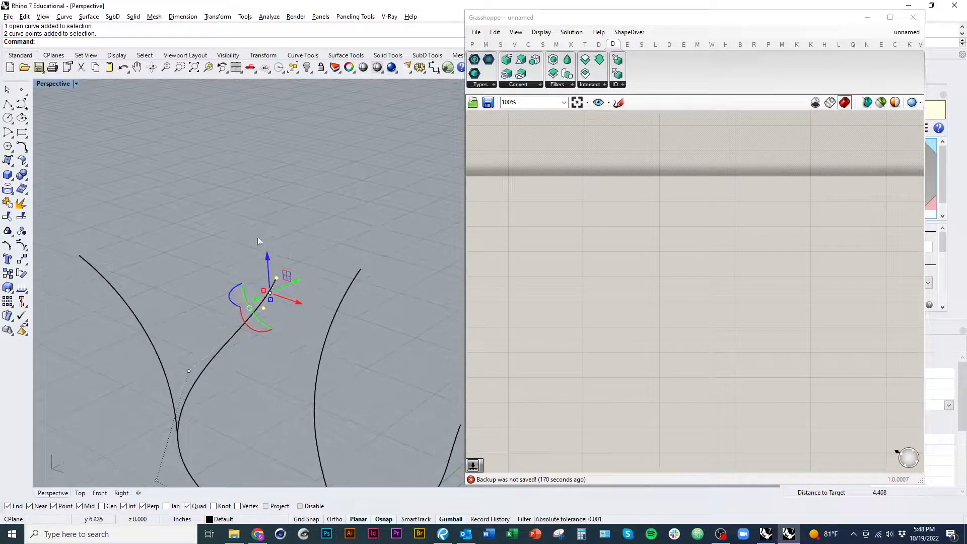
Step: Select all four branching curves
{"action": "scroll", "coordinate": [367, 340], "scroll_direction": "down", "scroll_amount": 8}
{"action": "left_click", "coordinate": [387, 425]}
{"action": "right_click_drag", "start_coordinate": [387, 425], "coordinate": [387, 391]}
{"action": "scroll", "coordinate": [347, 364], "scroll_direction": "down", "scroll_amount": 4}
{"action": "left_click_drag", "start_coordinate": [388, 392], "coordinate": [309, 358]}
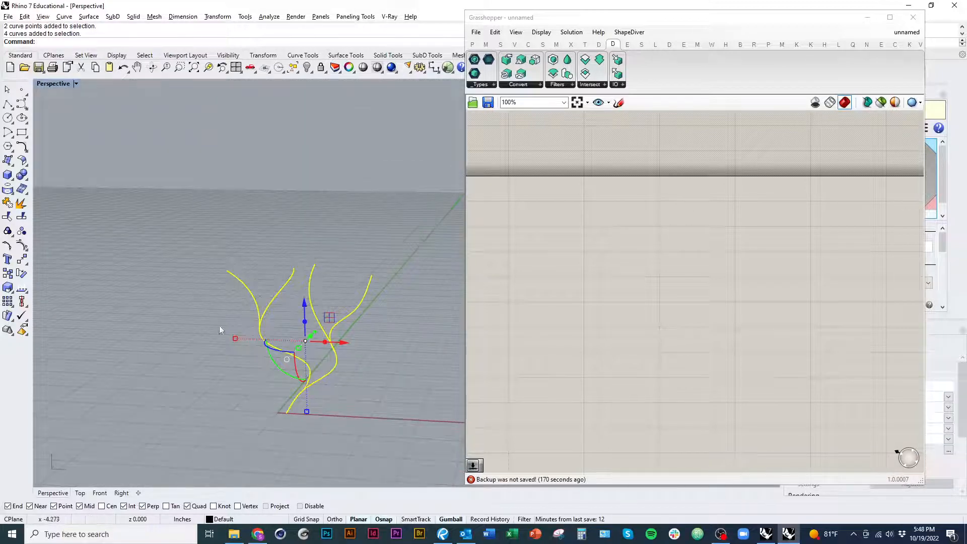
{"action": "scroll", "coordinate": [299, 400], "scroll_direction": "up", "scroll_amount": 5}
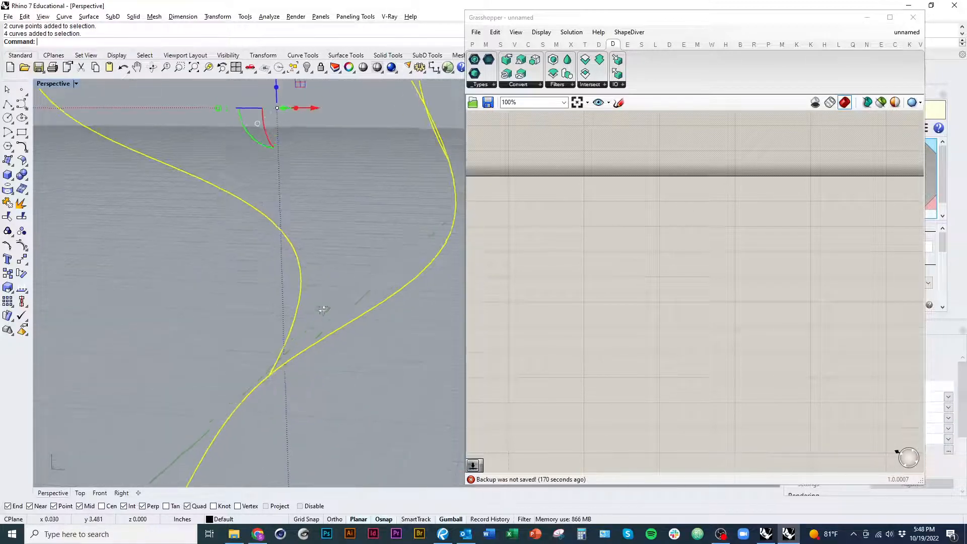
{"action": "scroll", "coordinate": [258, 336], "scroll_direction": "down", "scroll_amount": 4}
{"action": "right_click_drag", "start_coordinate": [258, 336], "coordinate": [517, 335]}
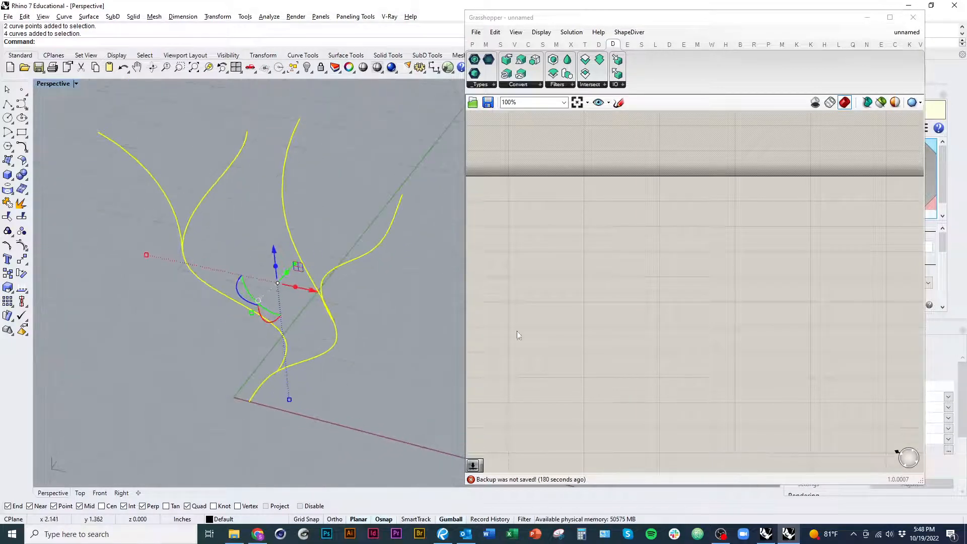
Step: Switch to Grasshopper and place a Curve parameter near the upper-left corner of the canvas
{"action": "scroll", "coordinate": [554, 295], "scroll_direction": "down", "scroll_amount": 3}
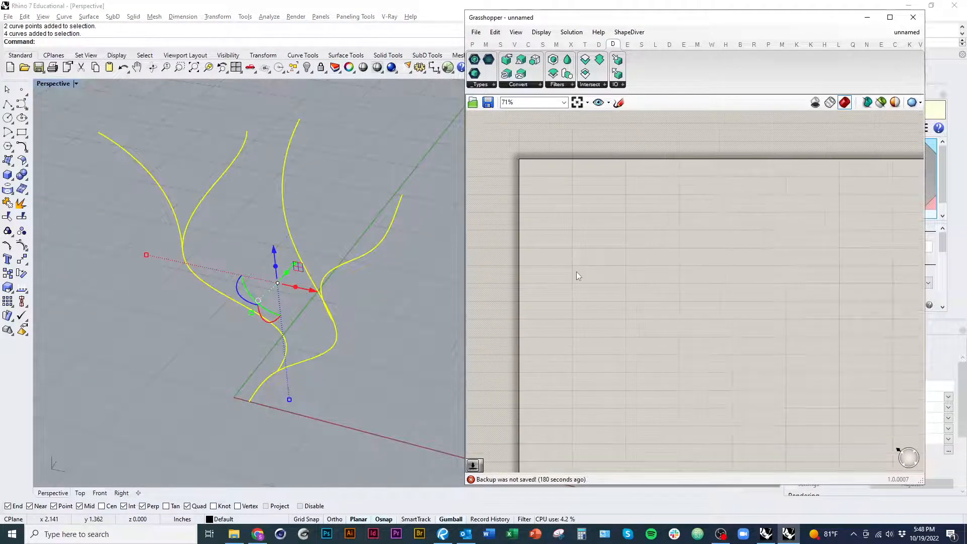
{"action": "double_click", "coordinate": [576, 271]}
{"action": "left_click", "coordinate": [472, 44]}
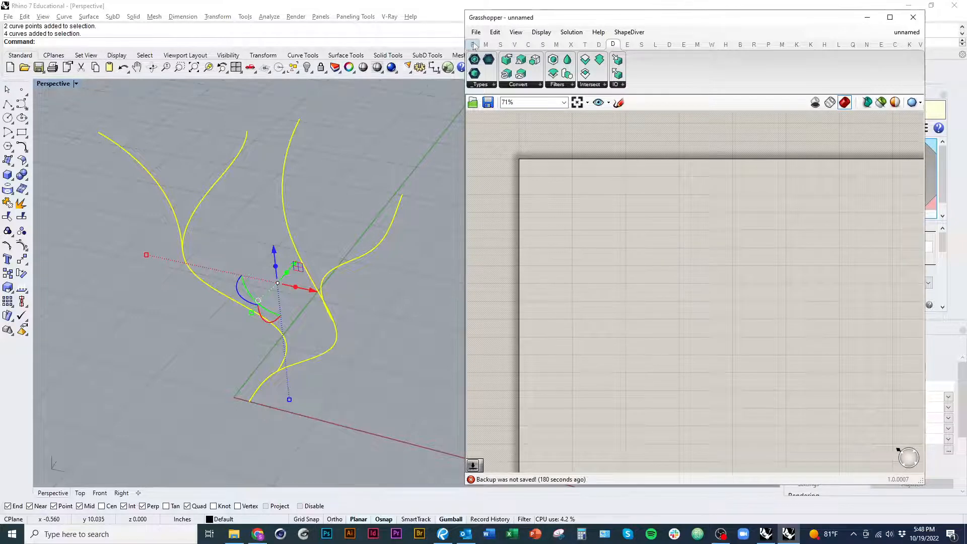
{"action": "double_click", "coordinate": [635, 244]}
{"action": "type", "text": "crv"}
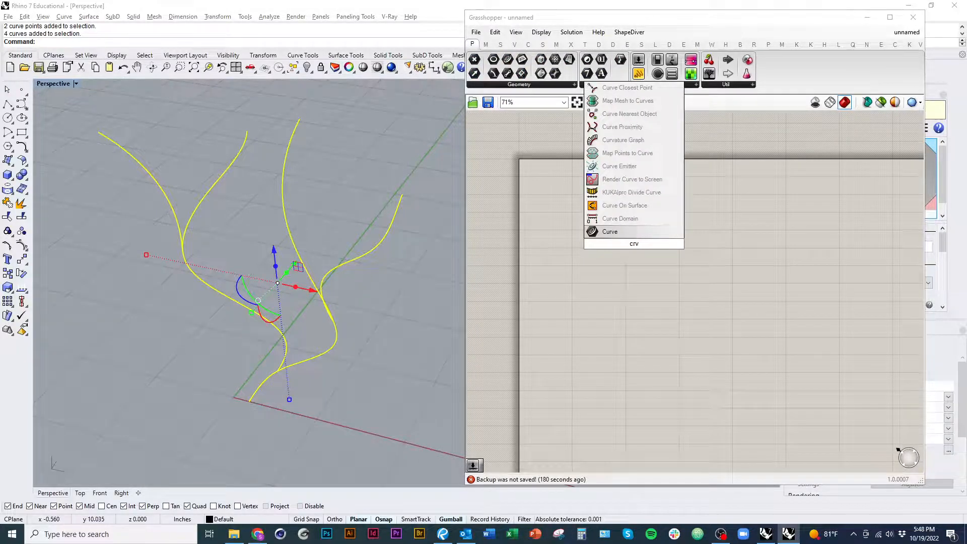
{"action": "left_click", "coordinate": [625, 235]}
{"action": "left_click_drag", "start_coordinate": [635, 247], "coordinate": [570, 213]}
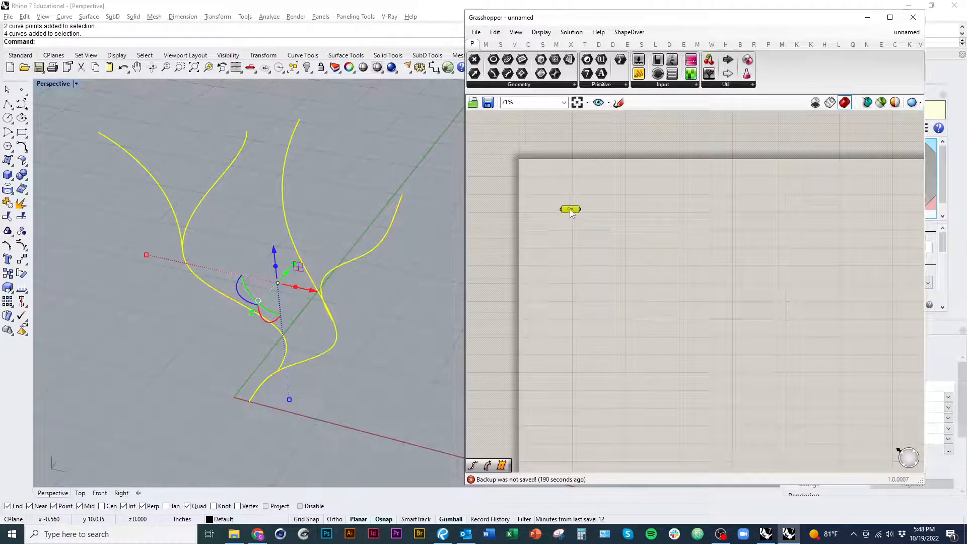
Step: Reference the four selected Rhino curves in the Curve parameter as multiple curves
{"action": "scroll", "coordinate": [569, 213], "scroll_direction": "up", "scroll_amount": 4}
{"action": "right_click", "coordinate": [569, 207]}
{"action": "left_click", "coordinate": [633, 359]}
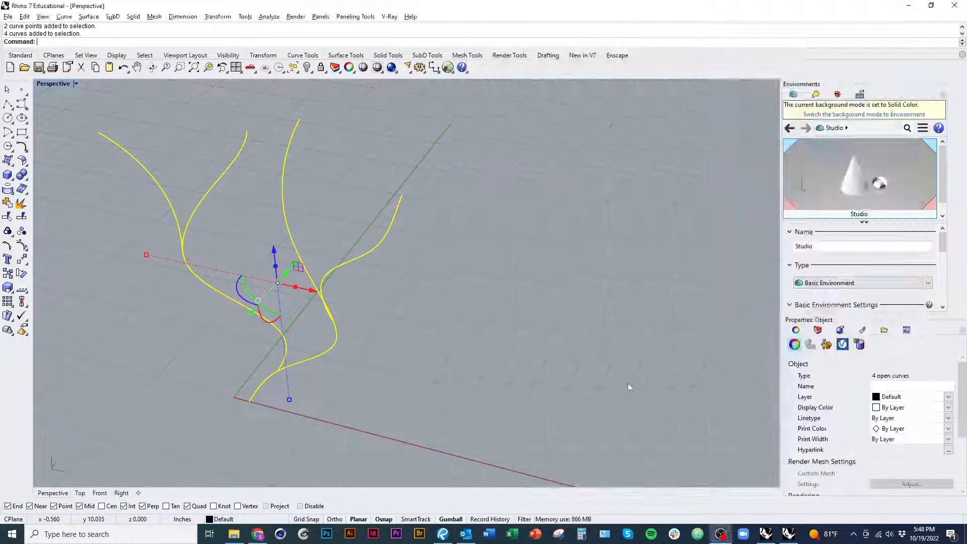
{"action": "scroll", "coordinate": [394, 377], "scroll_direction": "down", "scroll_amount": 2}
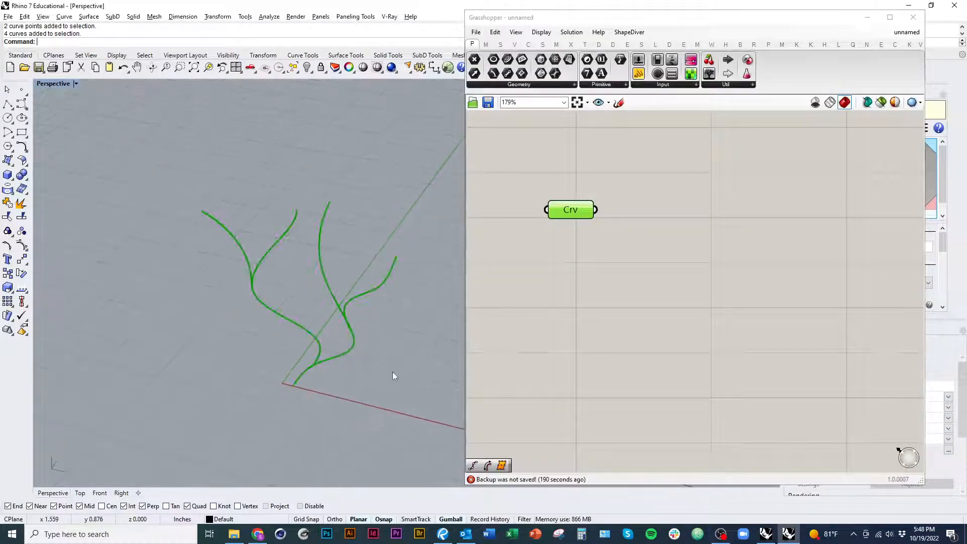
{"action": "double_click", "coordinate": [638, 270]}
{"action": "left_click", "coordinate": [500, 373]}
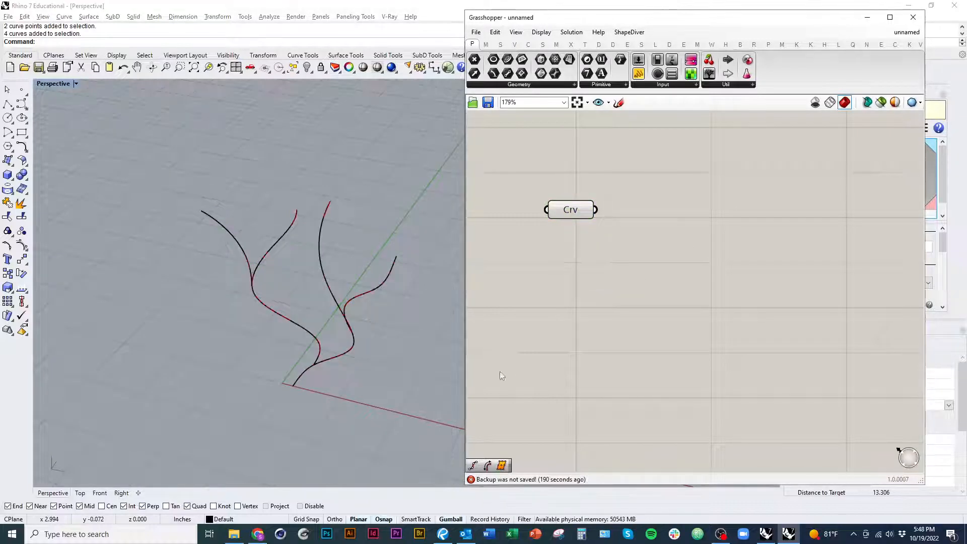
{"action": "right_click_drag", "start_coordinate": [611, 262], "coordinate": [629, 274]}
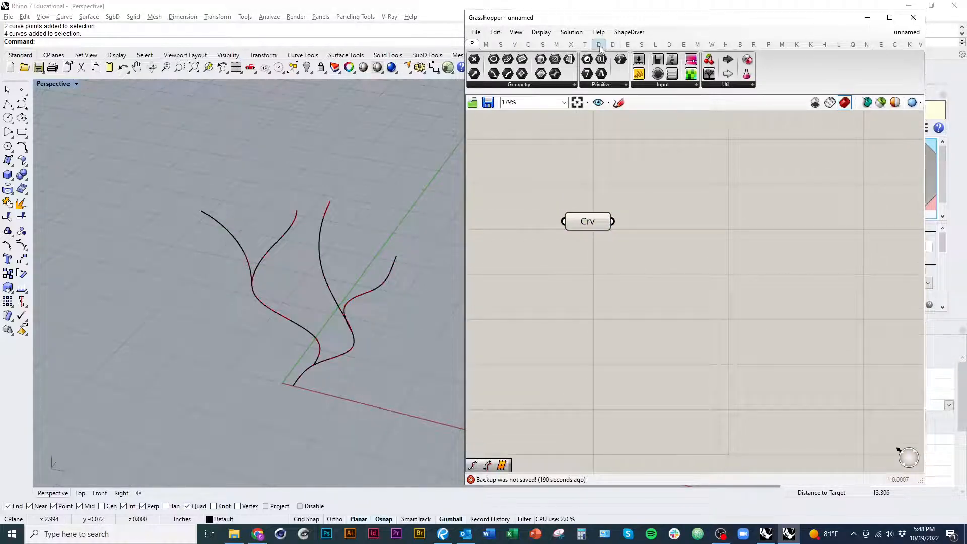
Step: Place a Curve To Volume component beside the Curve parameter and connect the referenced curves to its C input
{"action": "mouse_move", "coordinate": [613, 48]}
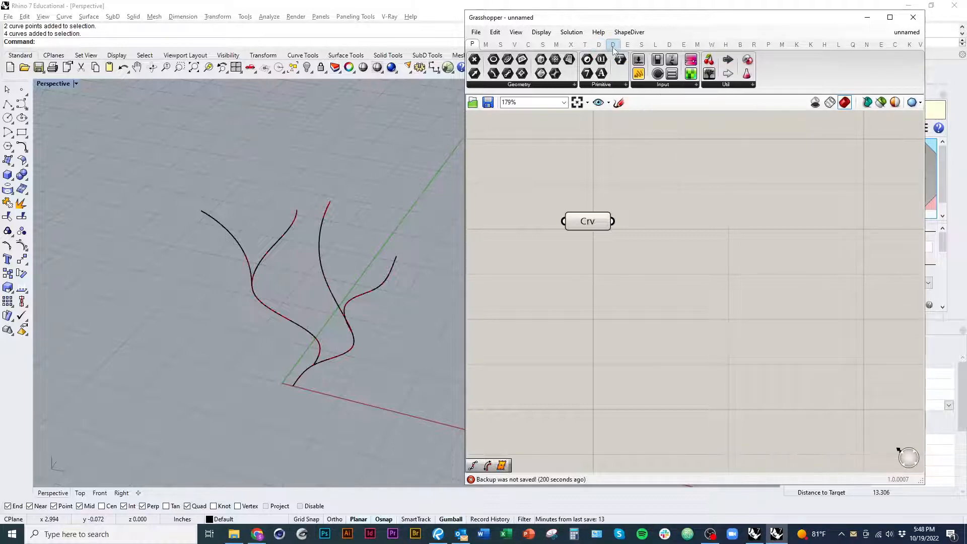
{"action": "left_click", "coordinate": [612, 45]}
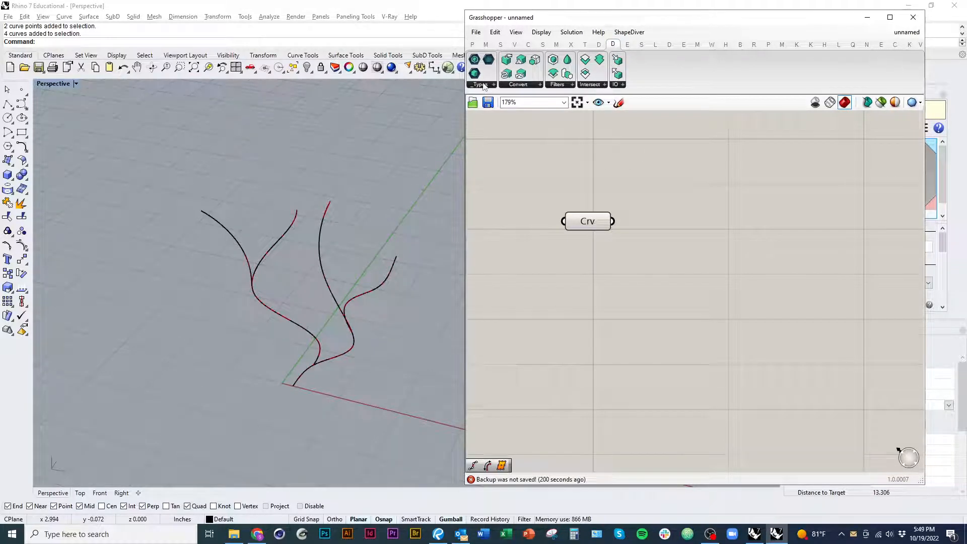
{"action": "mouse_move", "coordinate": [614, 50]}
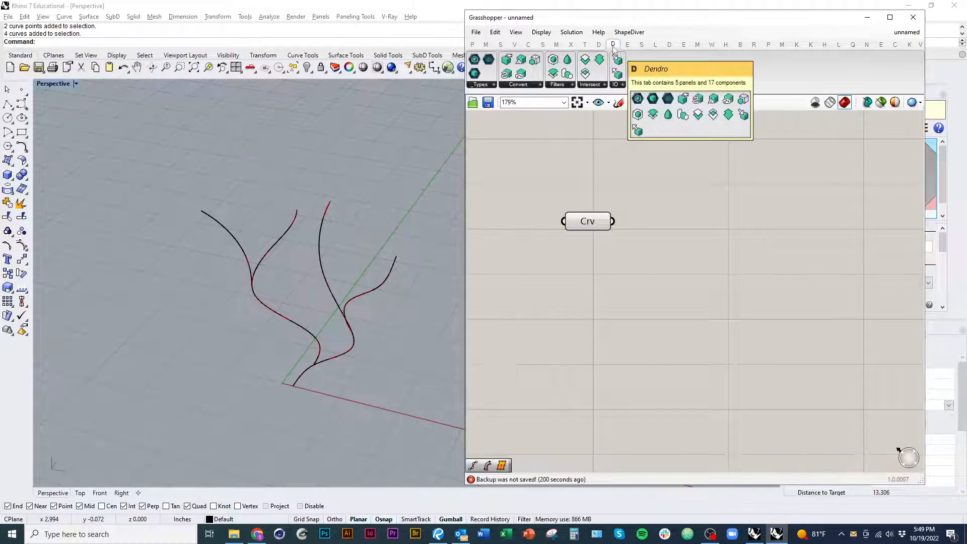
{"action": "left_click", "coordinate": [518, 86]}
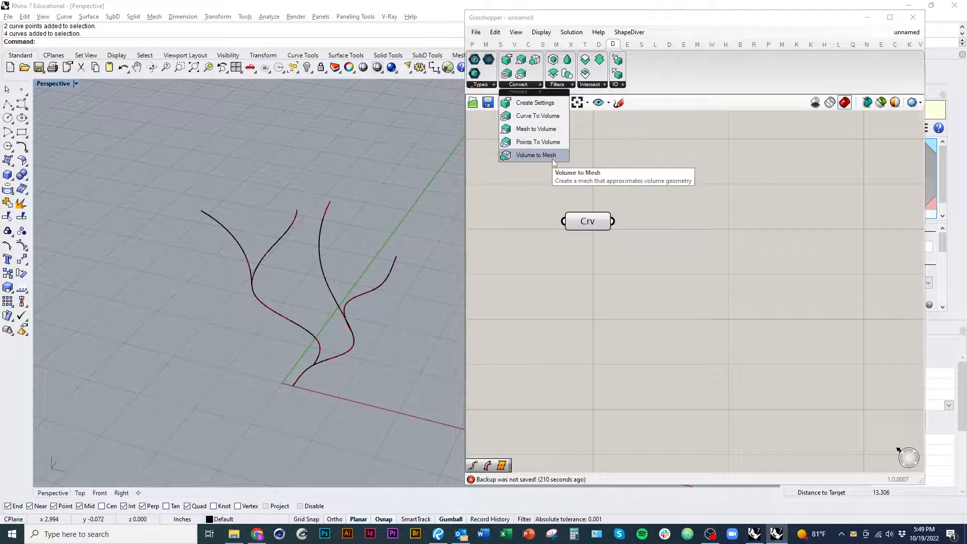
{"action": "left_click", "coordinate": [523, 121]}
{"action": "left_click", "coordinate": [738, 214]}
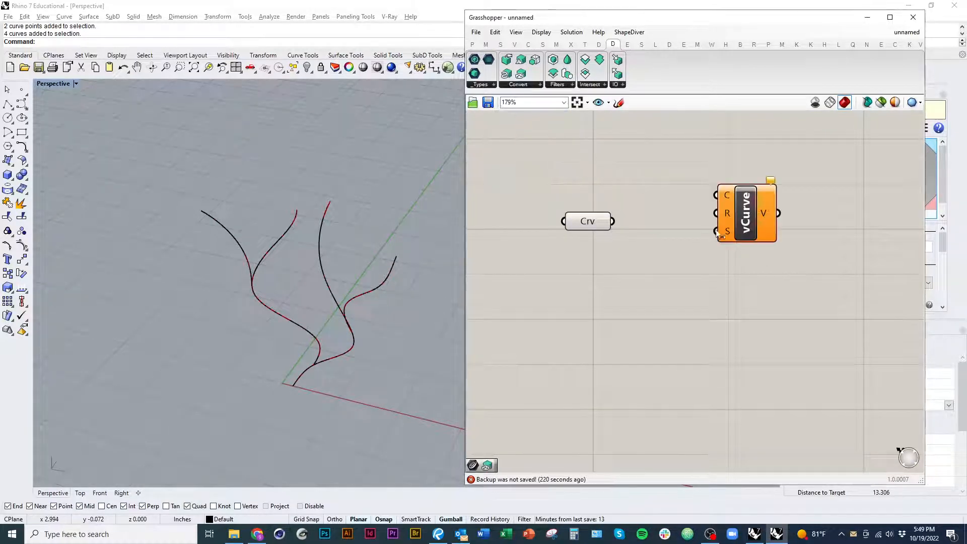
{"action": "left_click_drag", "start_coordinate": [715, 198], "coordinate": [613, 221]}
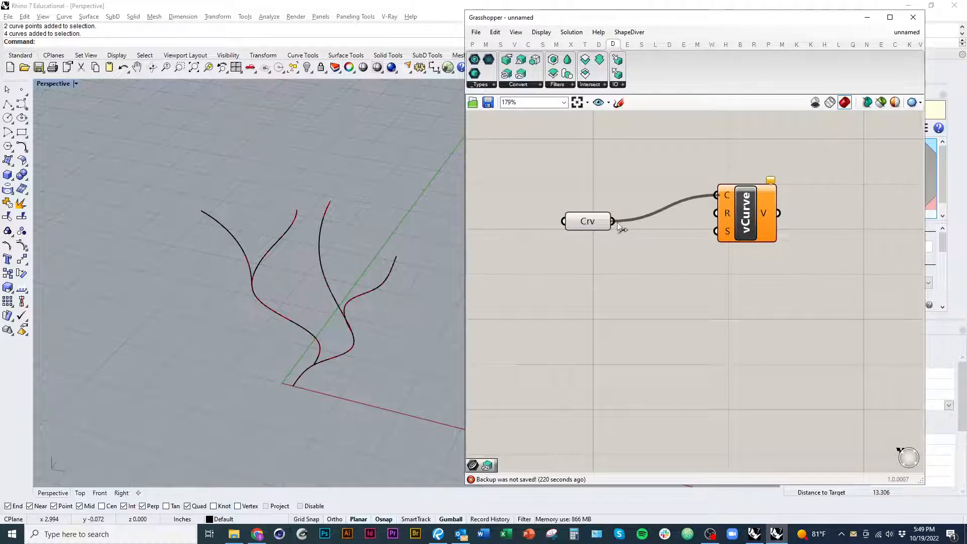
{"action": "right_click_drag", "start_coordinate": [688, 270], "coordinate": [674, 301]}
{"action": "left_click", "coordinate": [641, 246]}
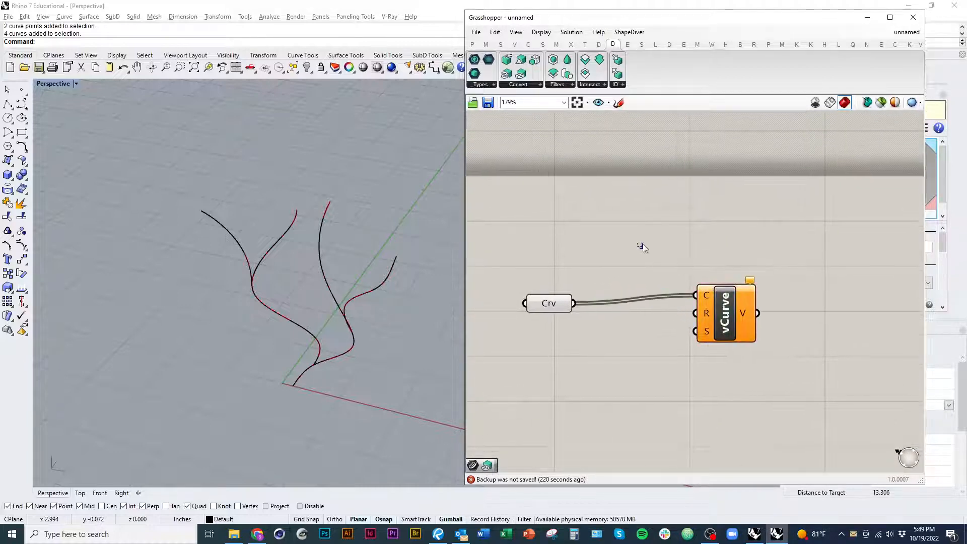
{"action": "right_click_drag", "start_coordinate": [641, 246], "coordinate": [611, 211]}
{"action": "left_click_drag", "start_coordinate": [696, 285], "coordinate": [706, 274]}
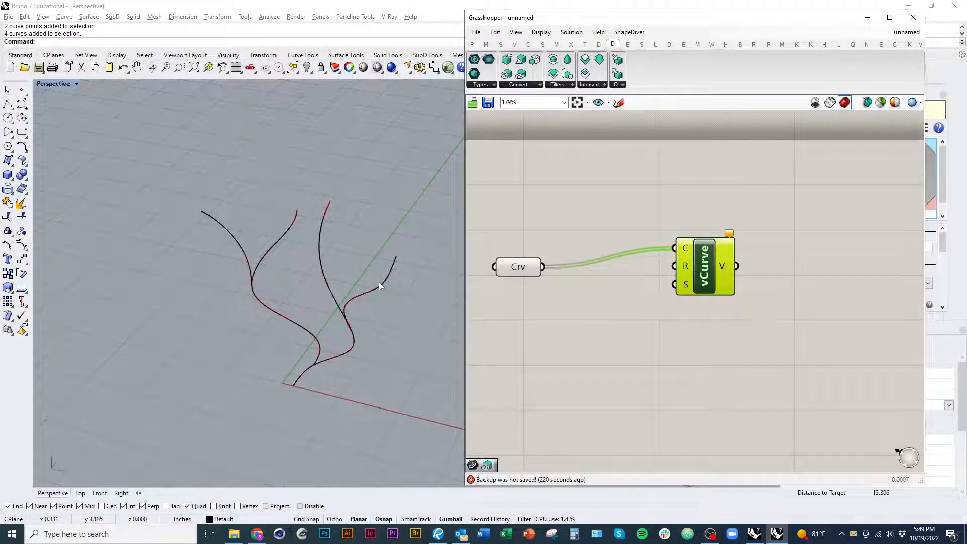
Step: Feed the Curve To Volume component's R input from a new two-decimal number slider ranging 0.00 to 1.00 and set to 0.48
{"action": "left_click", "coordinate": [613, 351]}
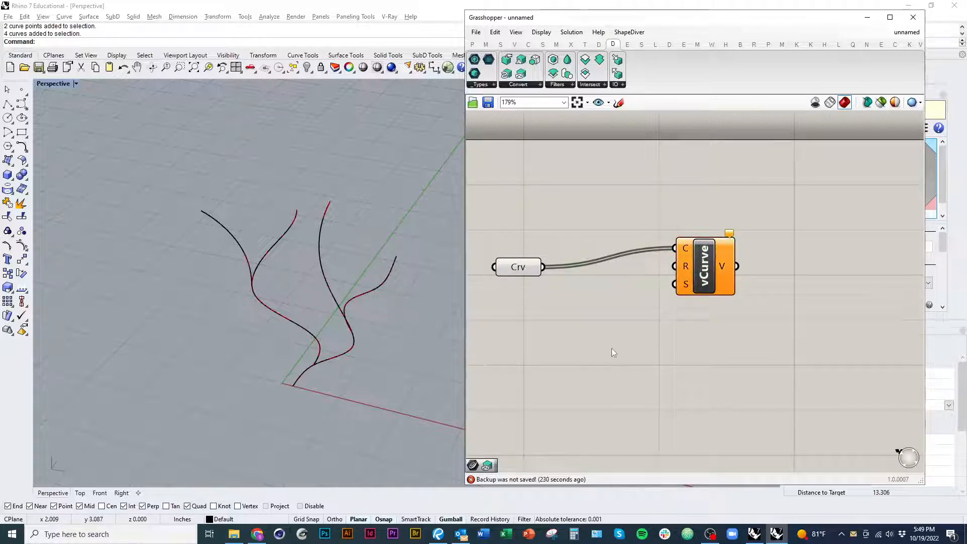
{"action": "double_click", "coordinate": [613, 351]}
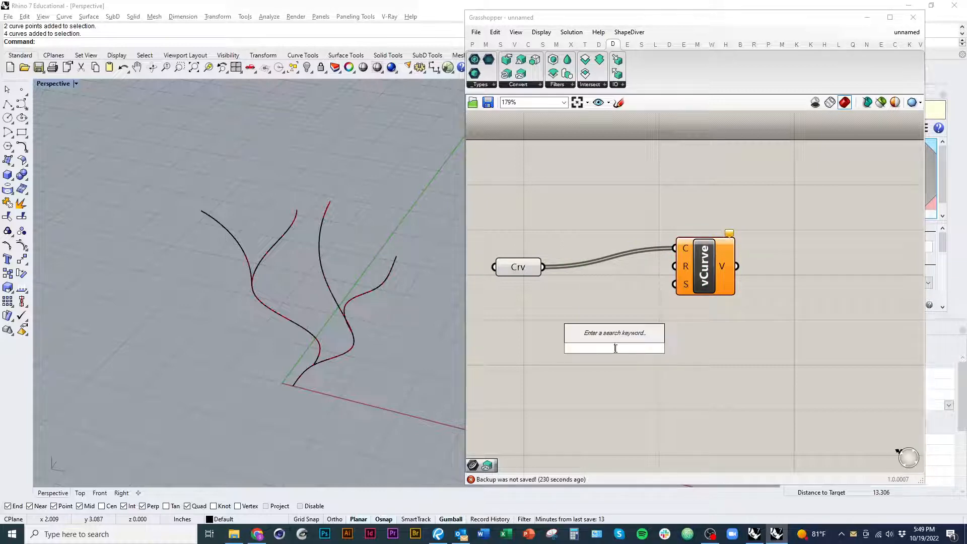
{"action": "type", "text": "1"}
{"action": "key", "text": "Return"}
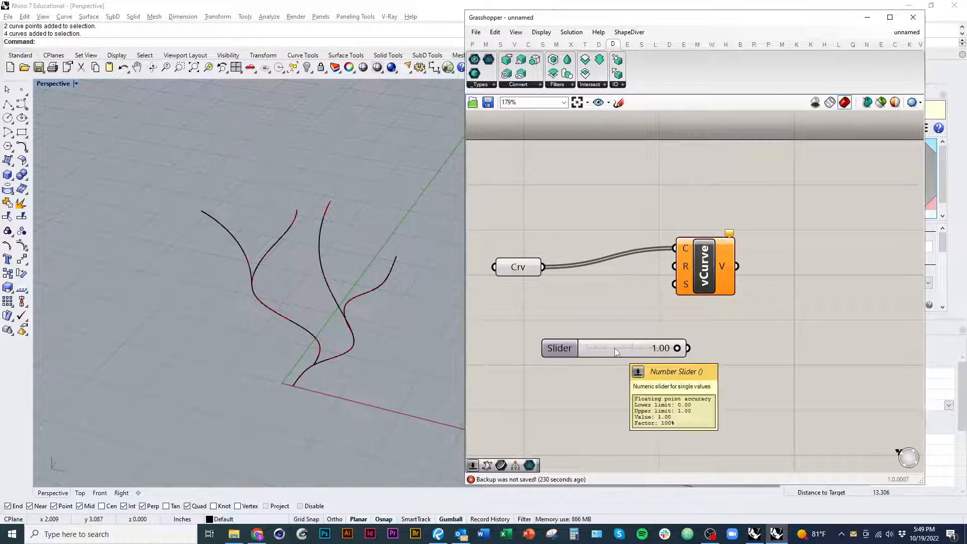
{"action": "left_click_drag", "start_coordinate": [613, 346], "coordinate": [560, 309]}
{"action": "left_click_drag", "start_coordinate": [675, 266], "coordinate": [607, 308]}
{"action": "left_click_drag", "start_coordinate": [545, 312], "coordinate": [511, 309]}
{"action": "left_click_drag", "start_coordinate": [685, 286], "coordinate": [701, 292]}
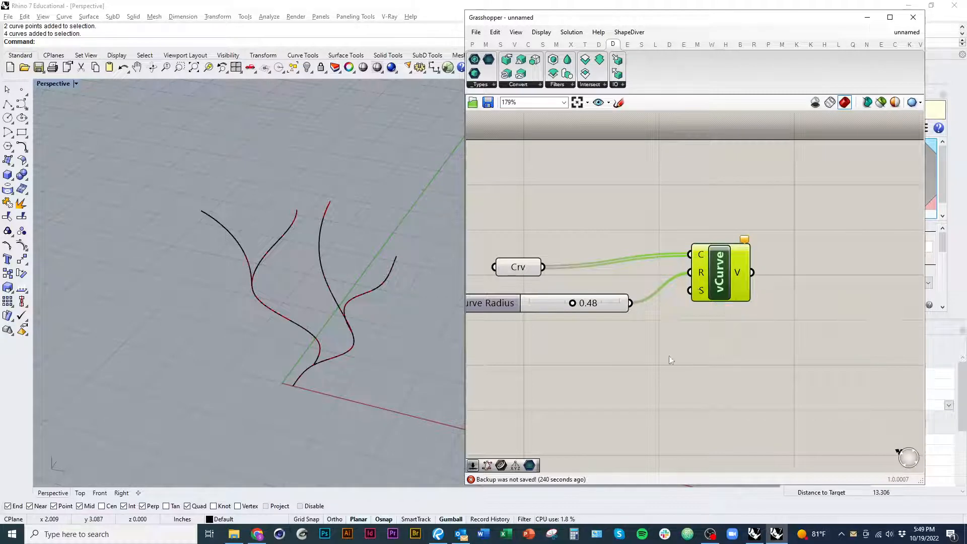
Step: Place a Create Settings component above the Curve parameter and connect its output to the S input of Curve To Volume
{"action": "left_click", "coordinate": [534, 85]}
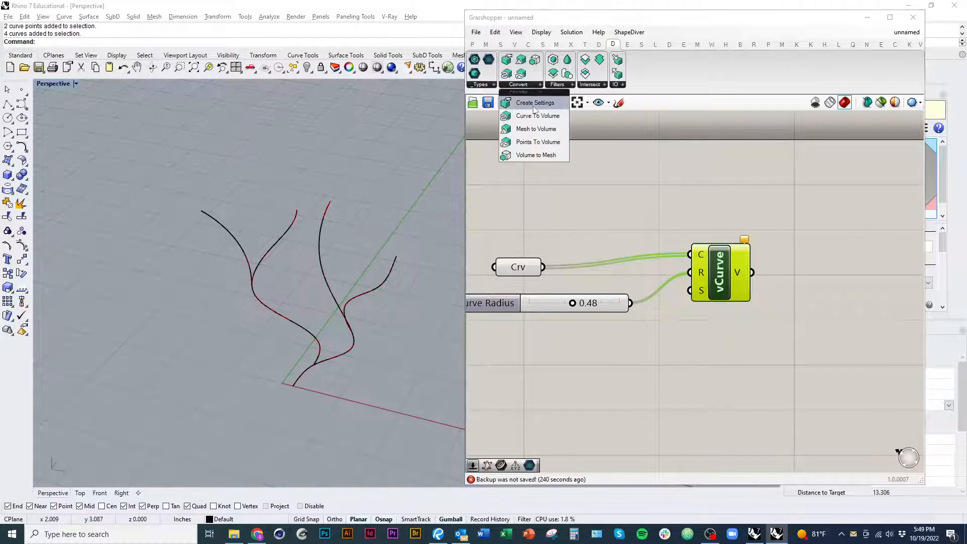
{"action": "left_click", "coordinate": [533, 106]}
{"action": "left_click", "coordinate": [597, 212]}
{"action": "right_click_drag", "start_coordinate": [598, 212], "coordinate": [569, 203]}
{"action": "left_click_drag", "start_coordinate": [569, 203], "coordinate": [630, 291]}
{"action": "right_click_drag", "start_coordinate": [589, 258], "coordinate": [633, 304]}
{"action": "left_click_drag", "start_coordinate": [597, 252], "coordinate": [594, 248]}
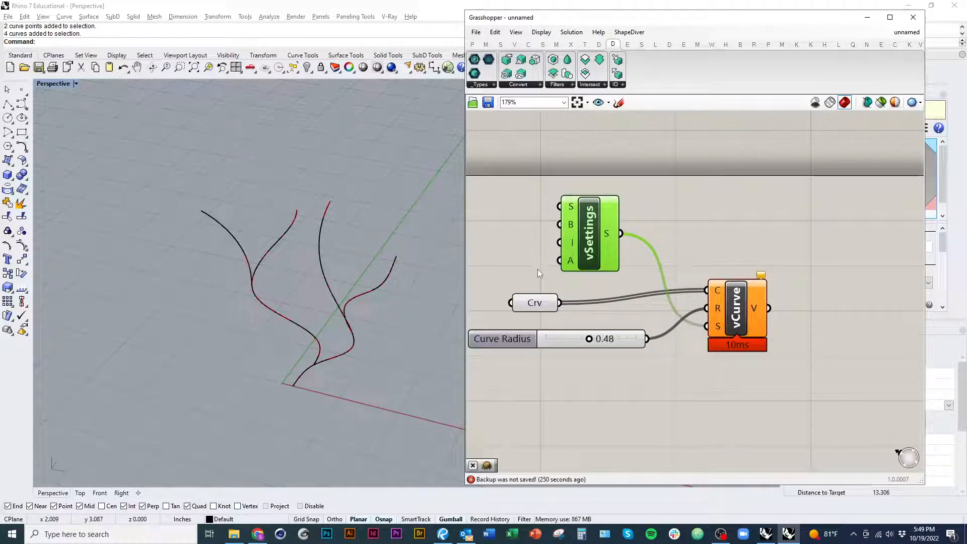
Step: Feed the Create Settings component's S input from a new three-decimal number slider with upper limit 1.000, set to 0.288
{"action": "right_click_drag", "start_coordinate": [537, 269], "coordinate": [665, 303]}
{"action": "double_click", "coordinate": [611, 268]}
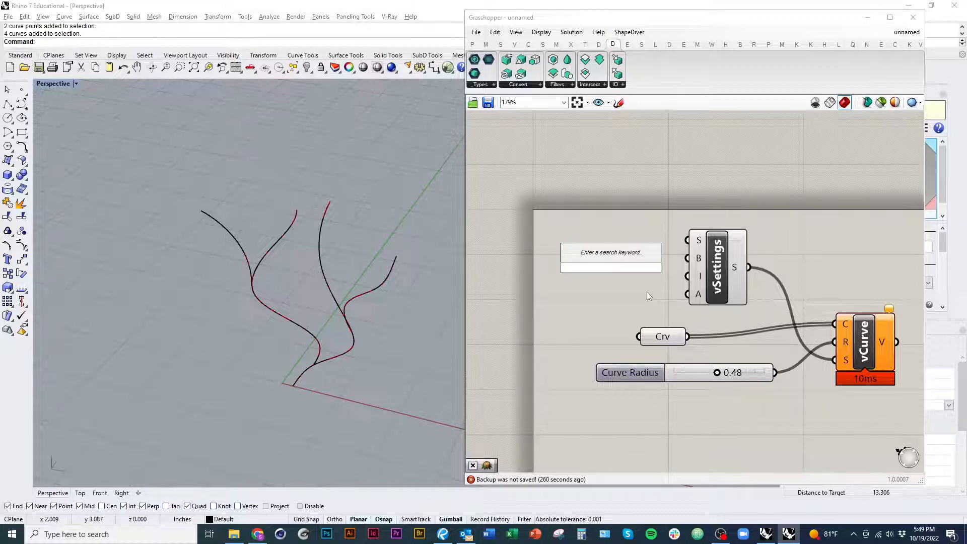
{"action": "type", "text": "1.000"}
{"action": "key", "text": "Return"}
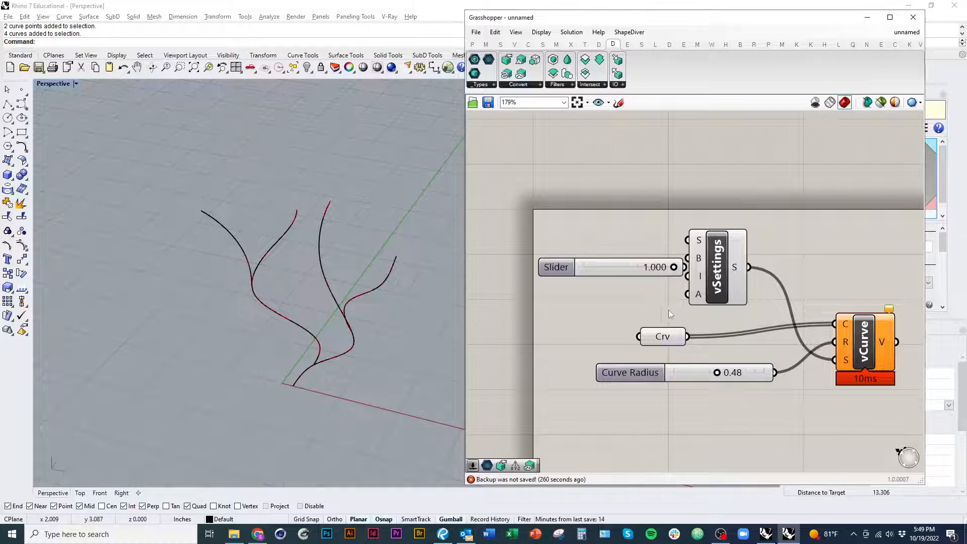
{"action": "left_click_drag", "start_coordinate": [607, 267], "coordinate": [566, 265]}
{"action": "scroll", "coordinate": [680, 263], "scroll_direction": "up", "scroll_amount": 2}
{"action": "left_click_drag", "start_coordinate": [689, 257], "coordinate": [633, 267]}
{"action": "scroll", "coordinate": [635, 268], "scroll_direction": "down", "scroll_amount": 3}
{"action": "right_click_drag", "start_coordinate": [635, 267], "coordinate": [600, 258]}
{"action": "left_click_drag", "start_coordinate": [601, 258], "coordinate": [538, 260]}
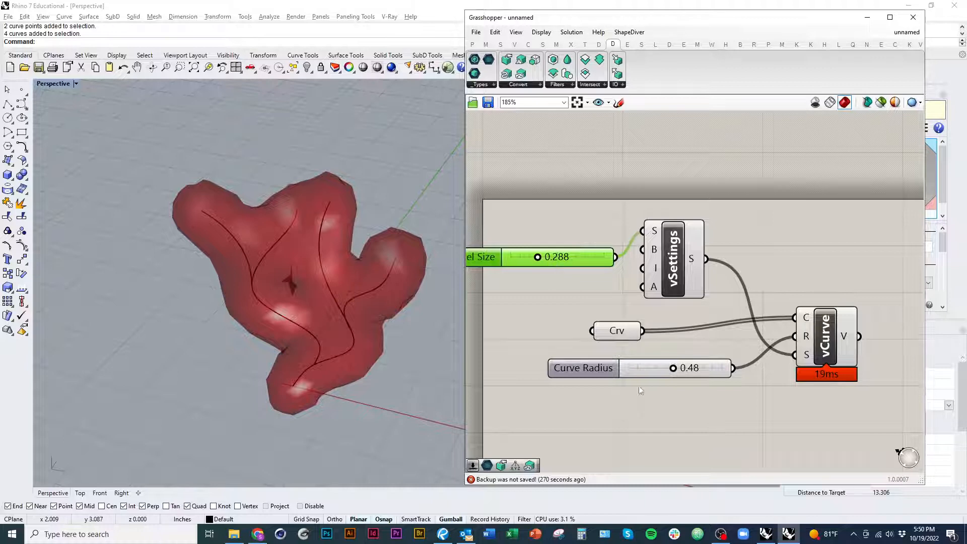
Step: Lower the Voxel Size slider to 0.146 and the Curve Radius slider to 0.24
{"action": "scroll", "coordinate": [673, 386], "scroll_direction": "up", "scroll_amount": 3}
{"action": "left_click_drag", "start_coordinate": [686, 347], "coordinate": [643, 350]}
{"action": "scroll", "coordinate": [765, 443], "scroll_direction": "down", "scroll_amount": 3}
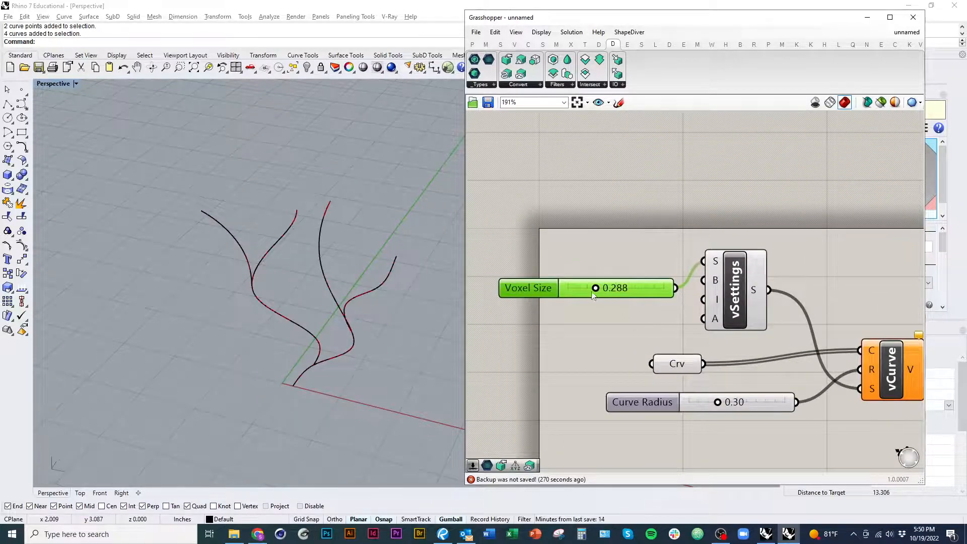
{"action": "left_click_drag", "start_coordinate": [595, 289], "coordinate": [582, 288]}
{"action": "left_click_drag", "start_coordinate": [717, 402], "coordinate": [711, 402]}
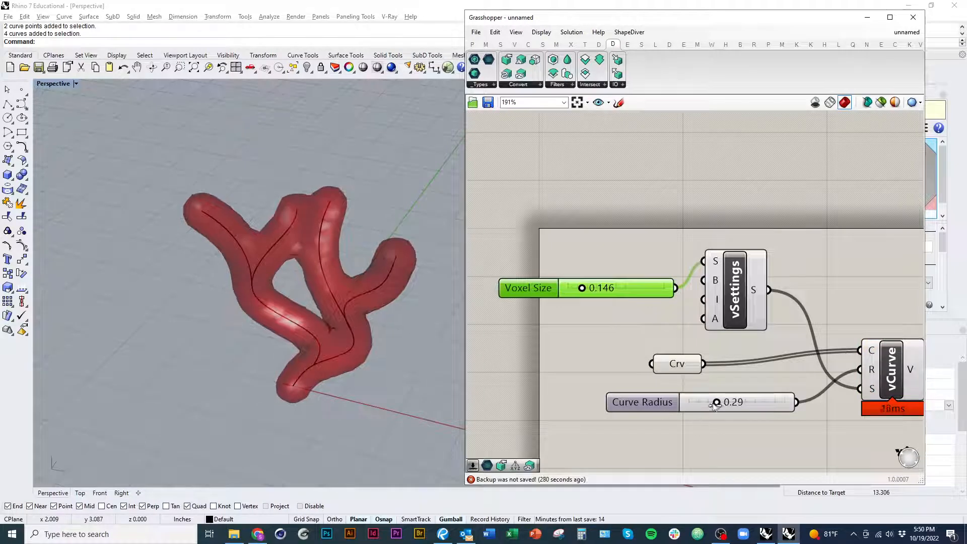
{"action": "right_click_drag", "start_coordinate": [321, 249], "coordinate": [366, 237]}
{"action": "scroll", "coordinate": [391, 218], "scroll_direction": "up", "scroll_amount": 3}
{"action": "left_click_drag", "start_coordinate": [607, 294], "coordinate": [593, 279]}
Step: Bake the Curve To Volume result into Rhino as a mesh
{"action": "right_click_drag", "start_coordinate": [188, 137], "coordinate": [269, 262]}
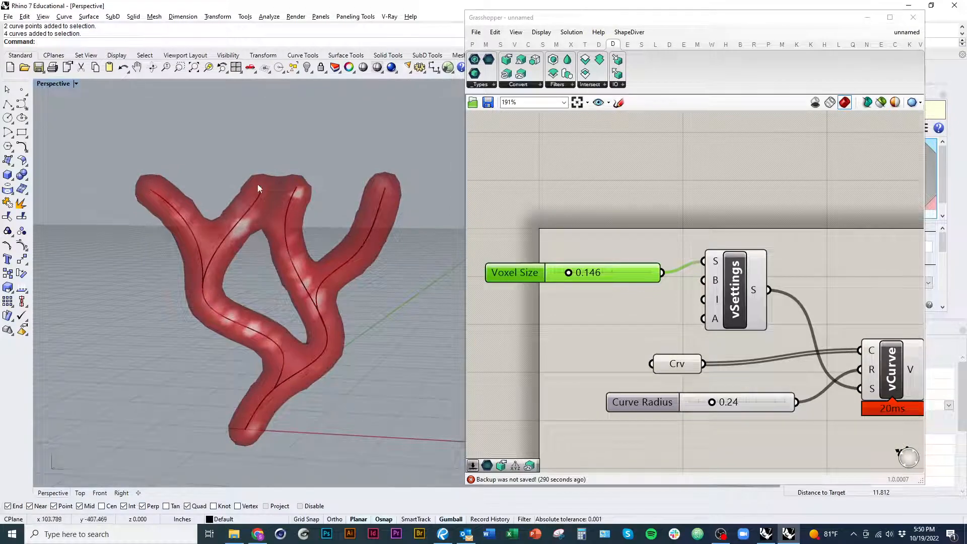
{"action": "right_click_drag", "start_coordinate": [258, 183], "coordinate": [220, 267]}
{"action": "scroll", "coordinate": [898, 379], "scroll_direction": "down", "scroll_amount": 2}
{"action": "right_click_drag", "start_coordinate": [898, 378], "coordinate": [689, 345]}
{"action": "left_click", "coordinate": [689, 345]}
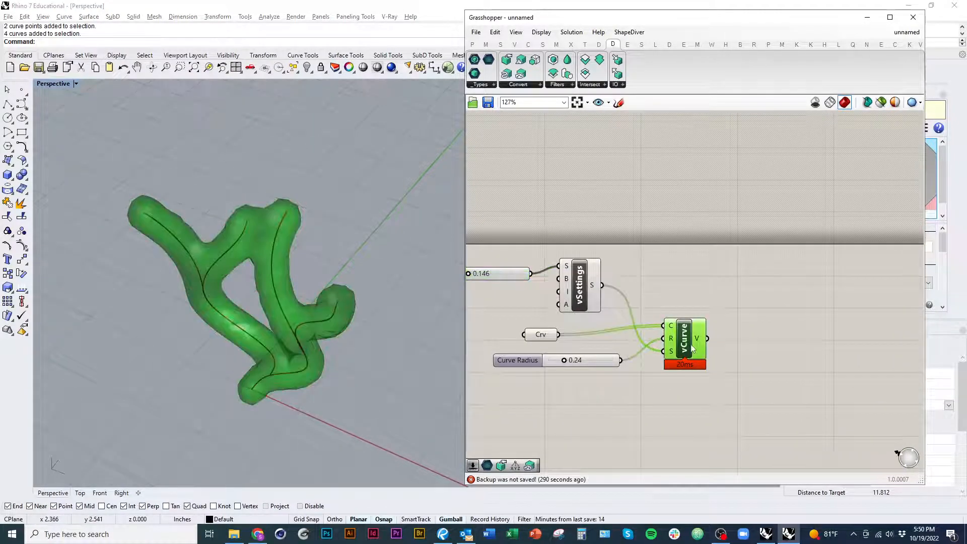
{"action": "right_click", "coordinate": [689, 339]}
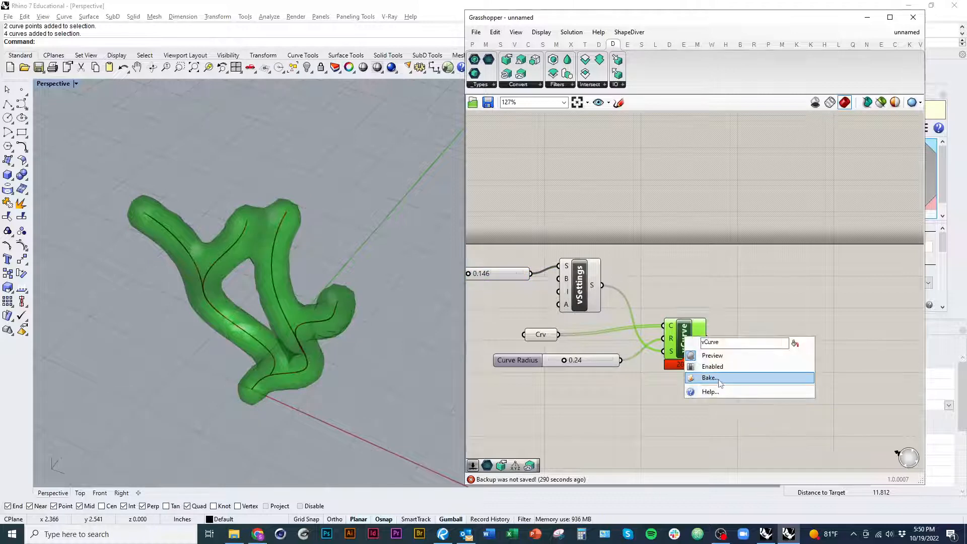
{"action": "left_click", "coordinate": [714, 376]}
{"action": "left_click", "coordinate": [730, 476]}
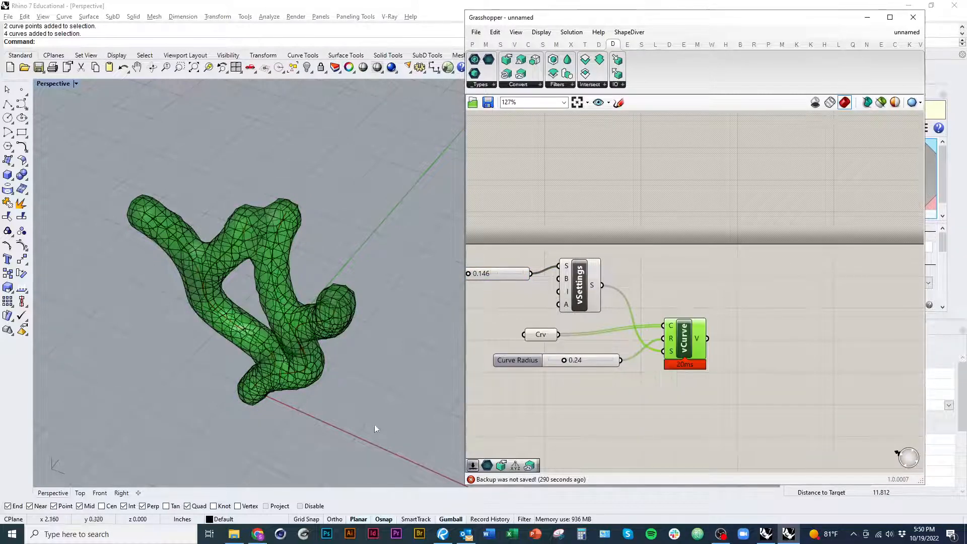
Step: Move the baked mesh away from the Grasshopper preview, well to its left in the Perspective viewport
{"action": "left_click", "coordinate": [316, 370]}
{"action": "scroll", "coordinate": [335, 385], "scroll_direction": "down", "scroll_amount": 8}
{"action": "left_click_drag", "start_coordinate": [335, 362], "coordinate": [174, 294]}
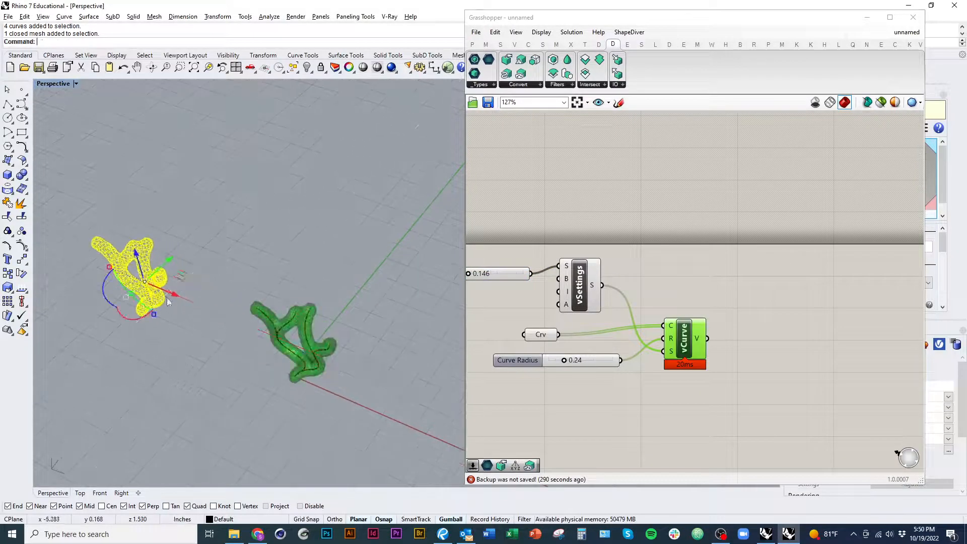
{"action": "left_click", "coordinate": [183, 342]}
Step: Set the Perspective viewport to Shaded display mode and bring the baked mesh into close view
{"action": "right_click_drag", "start_coordinate": [184, 347], "coordinate": [275, 408], "text": "shift"}
{"action": "scroll", "coordinate": [241, 336], "scroll_direction": "up", "scroll_amount": 8}
{"action": "right_click_drag", "start_coordinate": [240, 336], "coordinate": [249, 334]}
{"action": "key", "text": "ctrl+alt+s"}
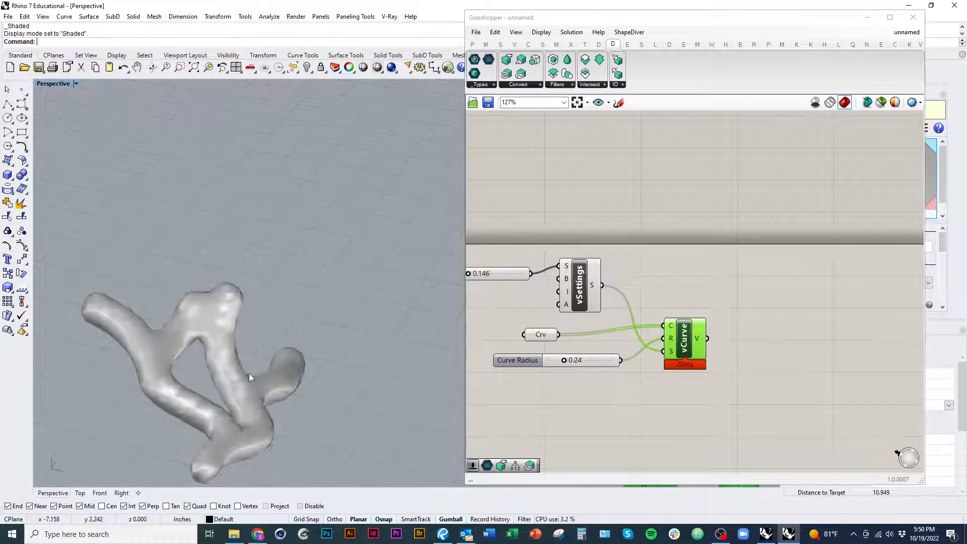
{"action": "mouse_move", "coordinate": [248, 373]}
{"action": "right_mouse_down", "text": "shift"}
{"action": "mouse_move", "coordinate": [463, 319]}
{"action": "mouse_move", "coordinate": [337, 368]}
{"action": "mouse_move", "coordinate": [292, 370]}
{"action": "right_mouse_up", "text": "shift"}
{"action": "mouse_move", "coordinate": [292, 370]}
{"action": "right_mouse_down"}
{"action": "mouse_move", "coordinate": [257, 297]}
{"action": "mouse_move", "coordinate": [227, 347]}
{"action": "mouse_move", "coordinate": [142, 289]}
{"action": "mouse_move", "coordinate": [282, 322]}
{"action": "mouse_move", "coordinate": [333, 347]}
{"action": "mouse_move", "coordinate": [341, 403]}
{"action": "right_mouse_up"}
Step: Select the baked mesh and flip its normal direction with the Flip command
{"action": "left_click", "coordinate": [346, 349]}
{"action": "left_click", "coordinate": [336, 421]}
{"action": "left_click", "coordinate": [298, 383]}
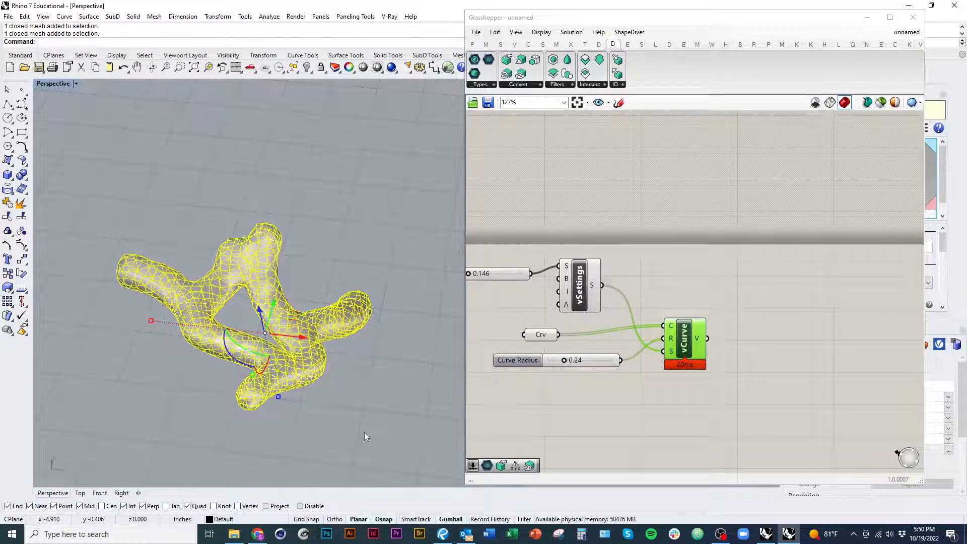
{"action": "type", "text": "Flip"}
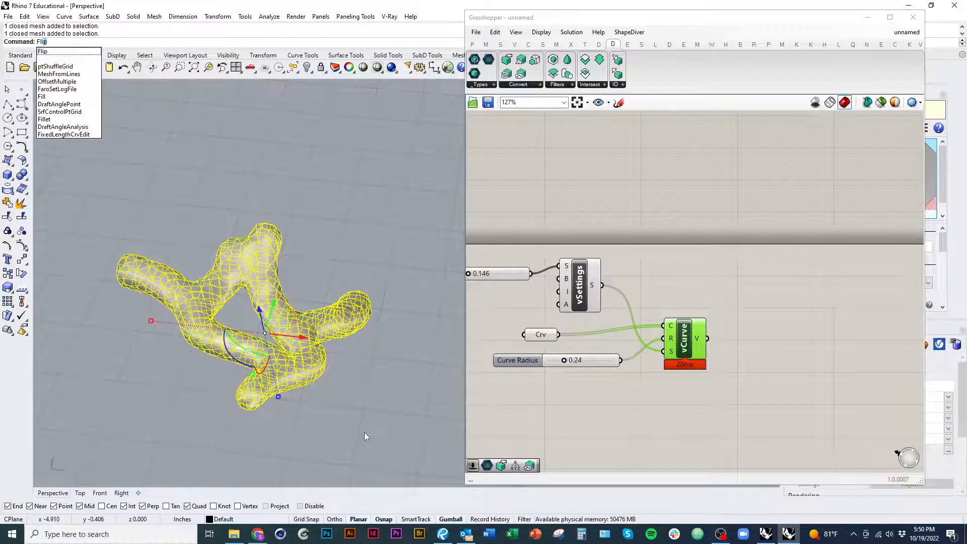
{"action": "key", "text": "Return"}
{"action": "left_click", "coordinate": [387, 424]}
Step: Examine the baked mesh's facets and surface smoothness up close, and compare them with the current voxel size setting
{"action": "right_click_drag", "start_coordinate": [381, 421], "coordinate": [432, 349]}
{"action": "left_click", "coordinate": [334, 366]}
{"action": "scroll", "coordinate": [336, 365], "scroll_direction": "up", "scroll_amount": 7}
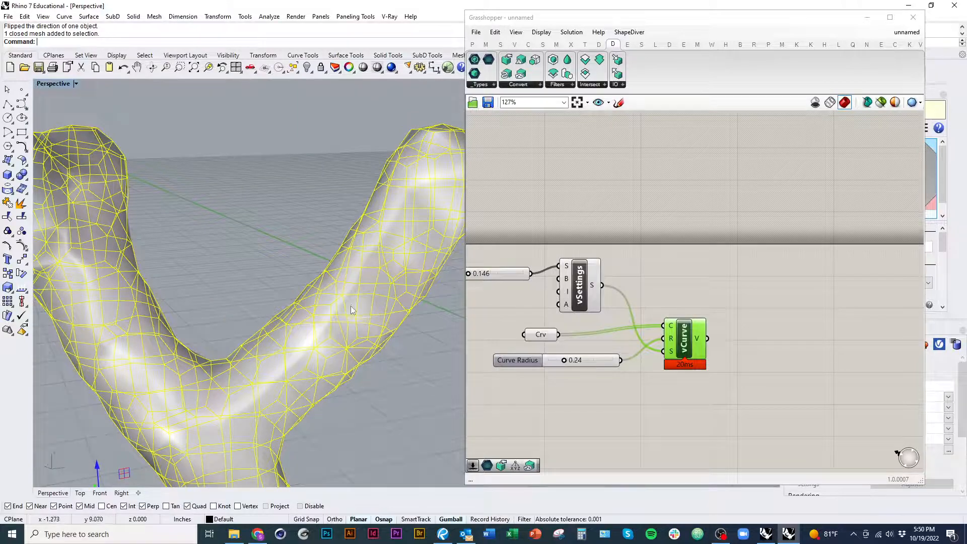
{"action": "right_click_drag", "start_coordinate": [351, 309], "coordinate": [330, 370]}
{"action": "left_click", "coordinate": [379, 410]}
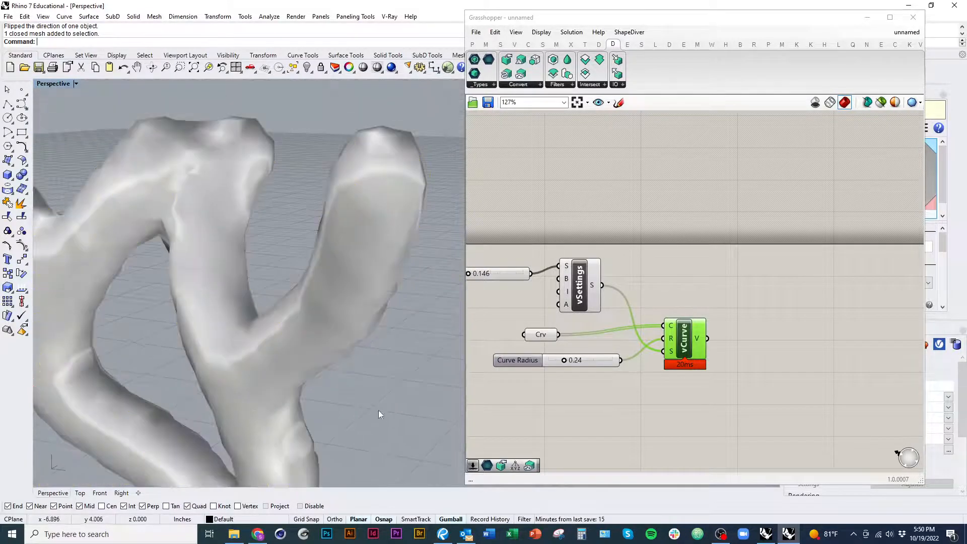
{"action": "right_click_drag", "start_coordinate": [378, 411], "coordinate": [315, 340]}
{"action": "left_click", "coordinate": [314, 341]}
{"action": "scroll", "coordinate": [525, 257], "scroll_direction": "up", "scroll_amount": 3}
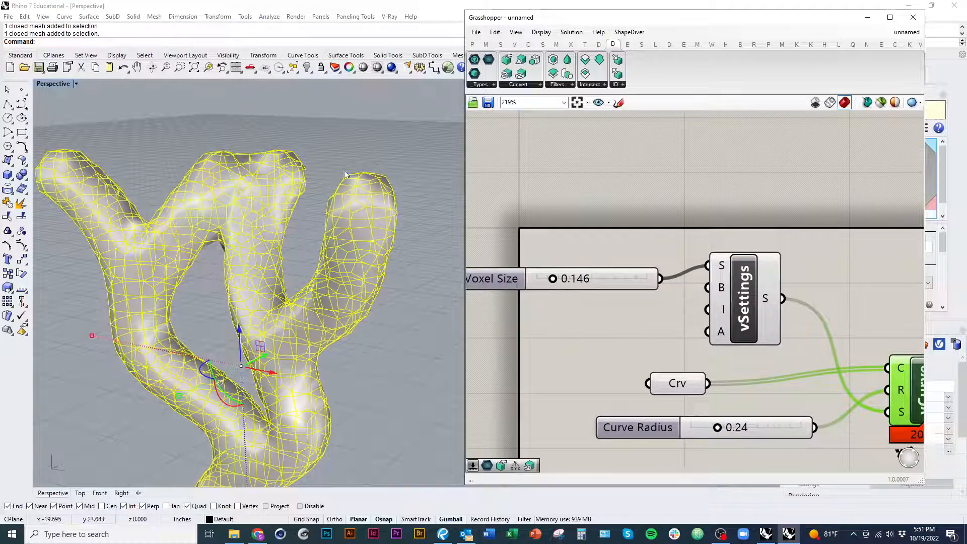
{"action": "right_click_drag", "start_coordinate": [319, 311], "coordinate": [370, 348]}
{"action": "left_click", "coordinate": [567, 377]}
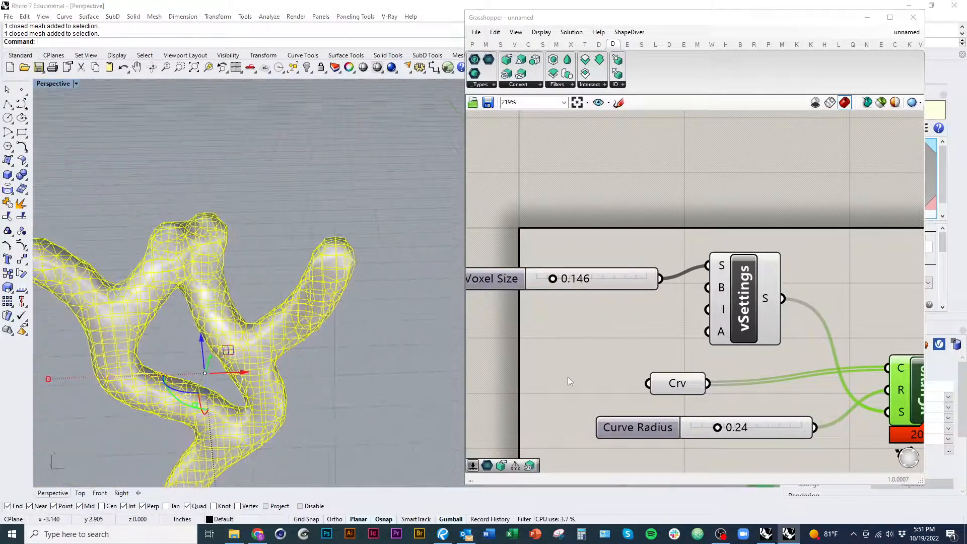
Step: Delete the baked mesh from Rhino, leaving the live Grasshopper preview in view
{"action": "left_click", "coordinate": [603, 289]}
{"action": "scroll", "coordinate": [580, 308], "scroll_direction": "down", "scroll_amount": 3}
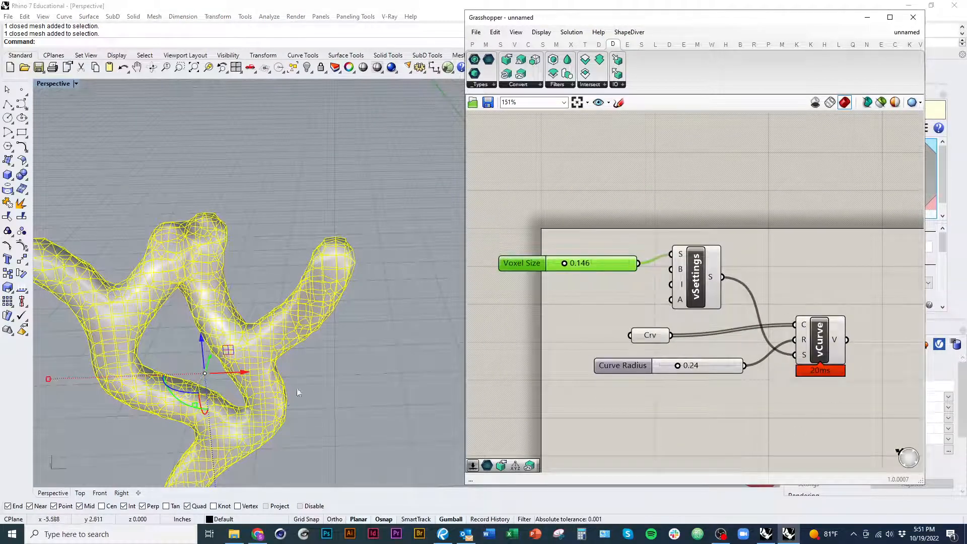
{"action": "right_click_drag", "start_coordinate": [298, 392], "coordinate": [302, 375]}
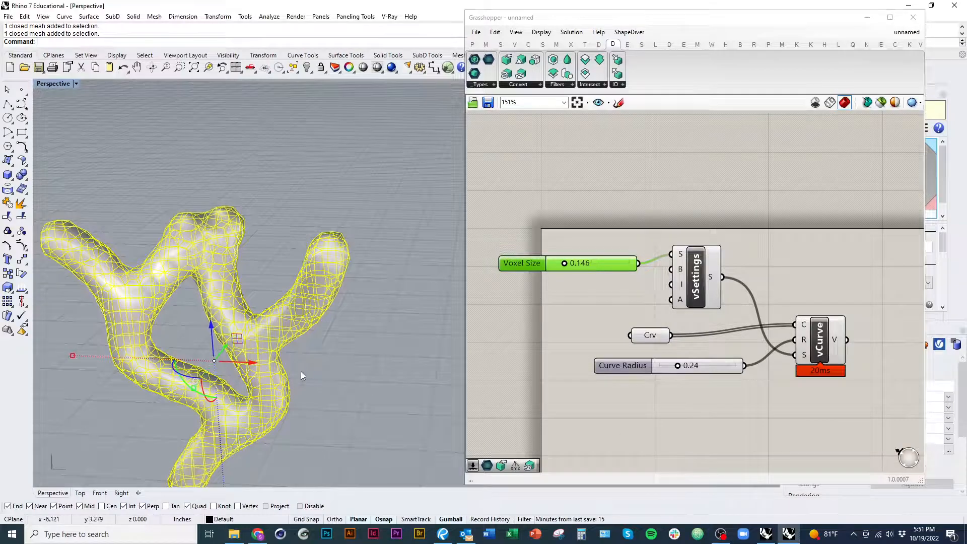
{"action": "scroll", "coordinate": [301, 373], "scroll_direction": "down", "scroll_amount": 4}
{"action": "right_click_drag", "start_coordinate": [296, 373], "coordinate": [230, 374], "text": "shift"}
{"action": "scroll", "coordinate": [193, 352], "scroll_direction": "down", "scroll_amount": 3}
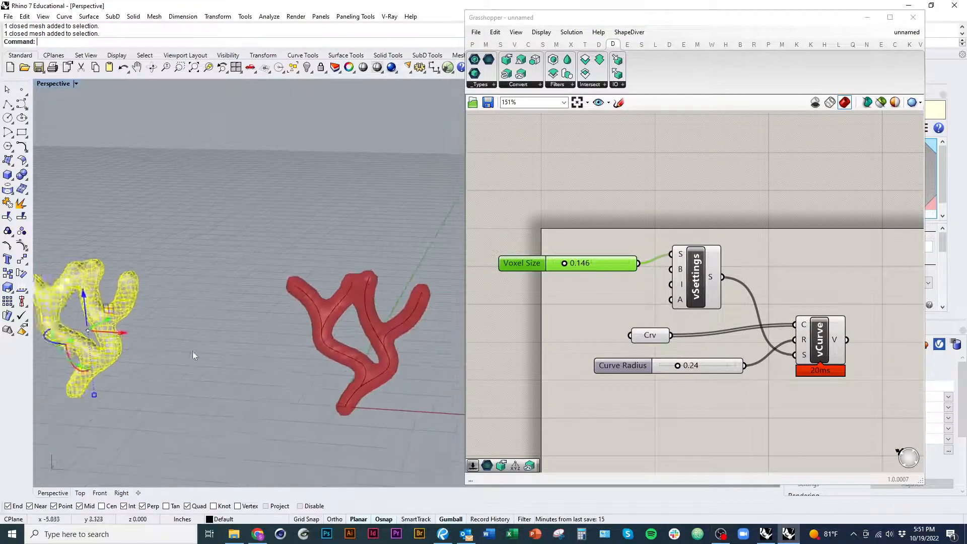
{"action": "type", "text": "d"}
{"action": "key", "text": "space"}
{"action": "right_click_drag", "start_coordinate": [415, 385], "coordinate": [350, 398], "text": "shift"}
{"action": "scroll", "coordinate": [343, 393], "scroll_direction": "up", "scroll_amount": 2}
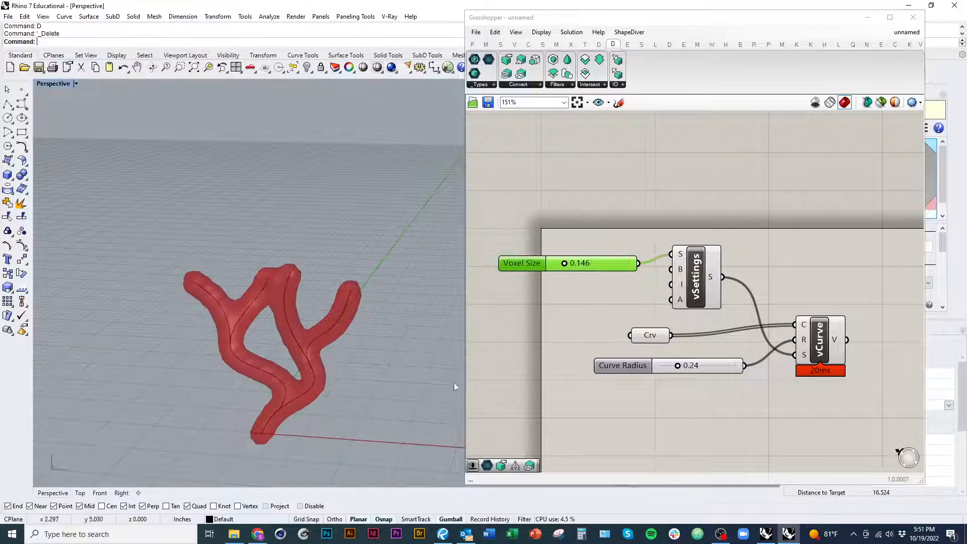
Step: Move the Curve Radius slider farther from the vCurve component so its wire has more room
{"action": "left_click", "coordinate": [707, 421]}
{"action": "right_click_drag", "start_coordinate": [720, 373], "coordinate": [676, 329]}
{"action": "left_click_drag", "start_coordinate": [611, 298], "coordinate": [586, 288]}
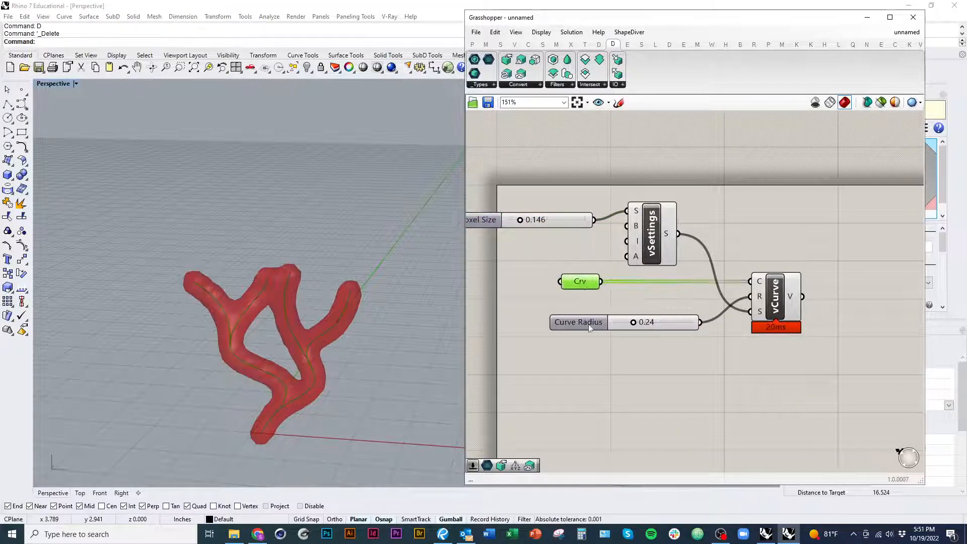
{"action": "left_click_drag", "start_coordinate": [579, 322], "coordinate": [540, 323]}
{"action": "left_click", "coordinate": [642, 443]}
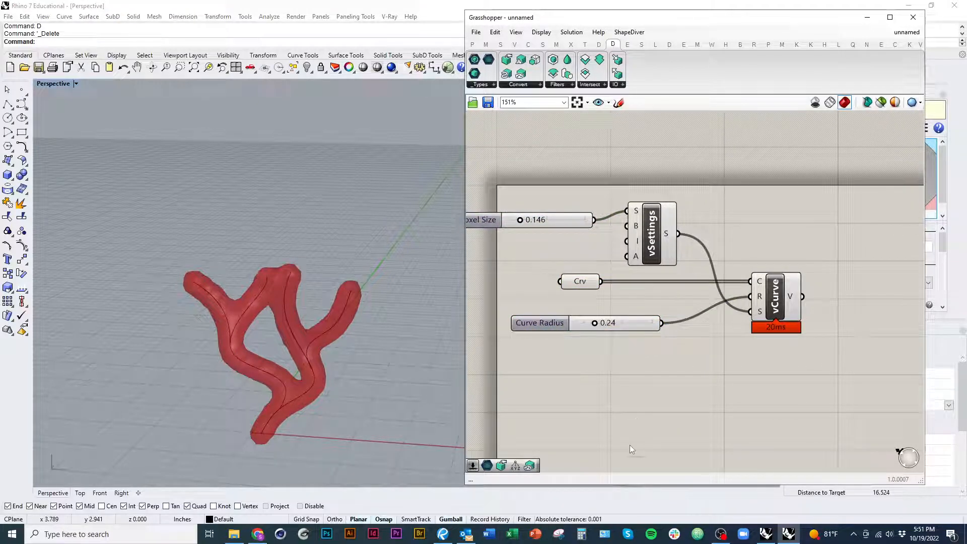
Step: Add a Points To Volume component to the canvas, above and beside vCurve
{"action": "left_click_drag", "start_coordinate": [763, 326], "coordinate": [760, 331]}
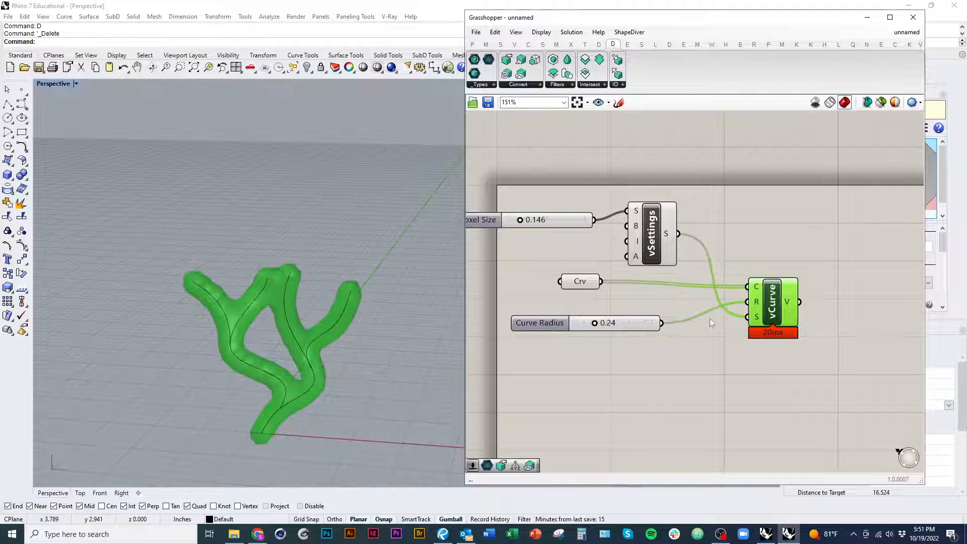
{"action": "left_click", "coordinate": [518, 84]}
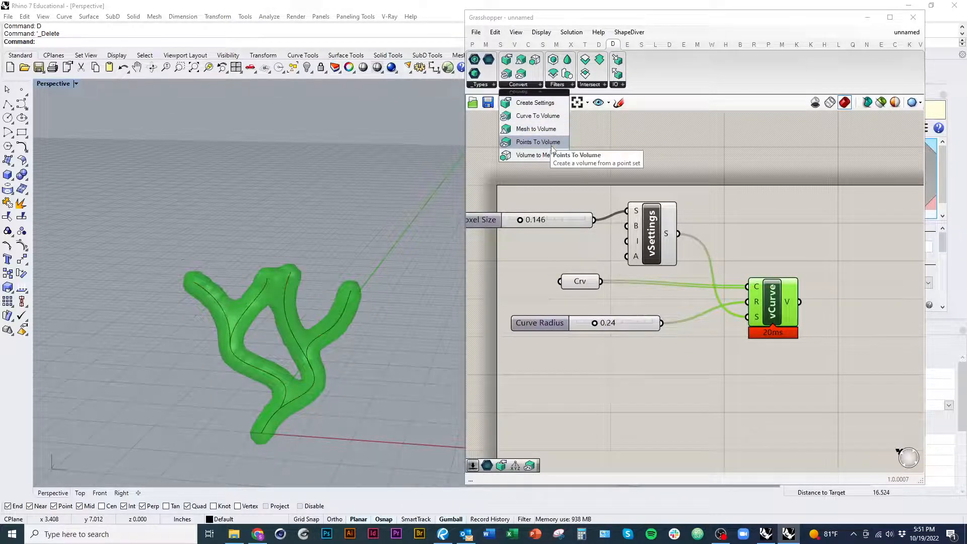
{"action": "left_click", "coordinate": [552, 146]}
{"action": "left_click", "coordinate": [830, 256]}
Step: Delete the vCurve component and move vPoints to the far end of the definition
{"action": "right_click_drag", "start_coordinate": [820, 311], "coordinate": [767, 295]}
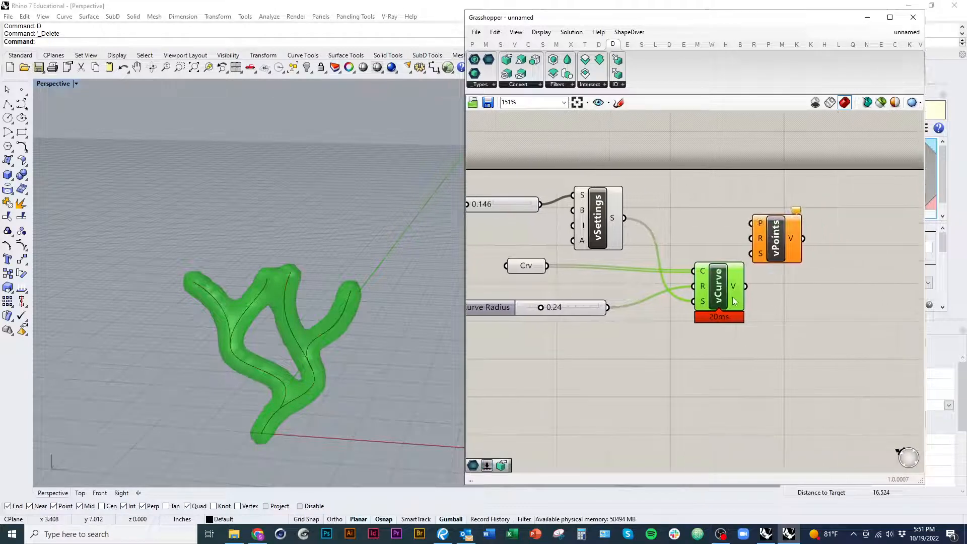
{"action": "right_click_drag", "start_coordinate": [742, 349], "coordinate": [726, 361]}
{"action": "right_click_drag", "start_coordinate": [712, 313], "coordinate": [715, 324]}
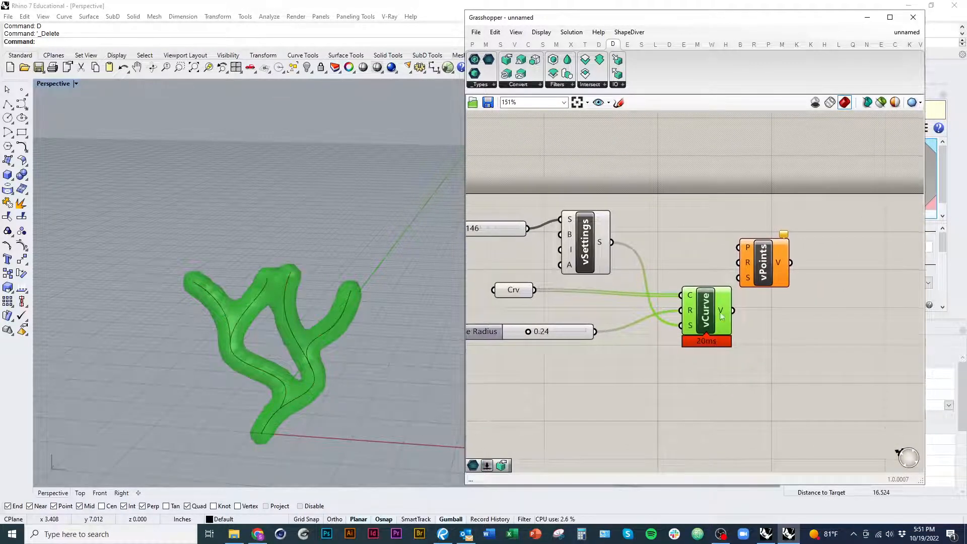
{"action": "key", "text": "Delete"}
{"action": "left_click_drag", "start_coordinate": [765, 271], "coordinate": [814, 318]}
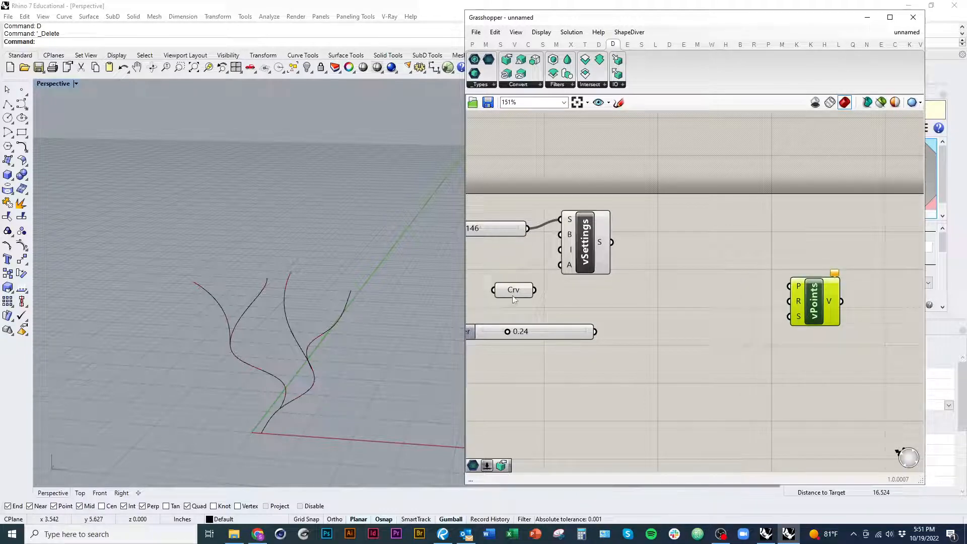
Step: Add a Divide Curve component between Crv and vPoints and wire Crv into its C input
{"action": "left_click", "coordinate": [514, 299]}
{"action": "double_click", "coordinate": [627, 325]}
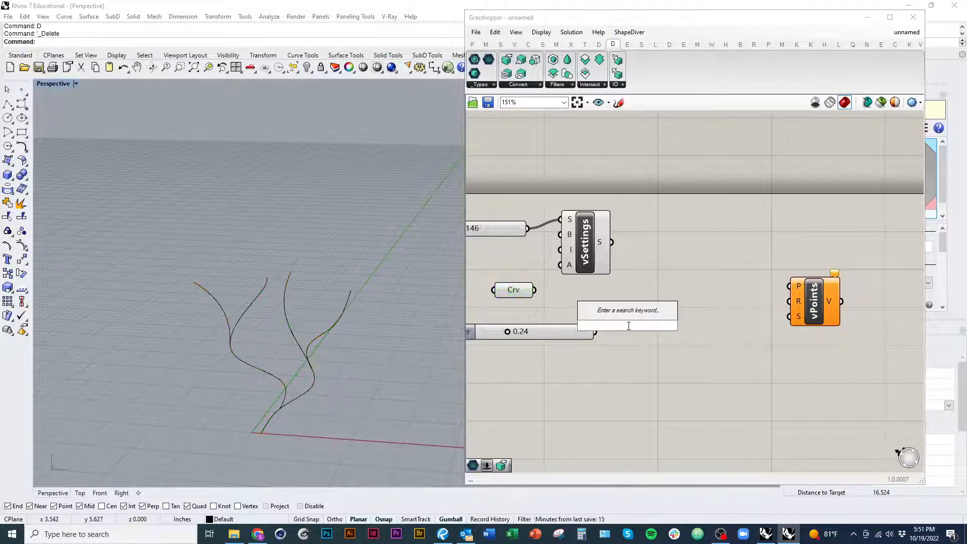
{"action": "type", "text": "divide"}
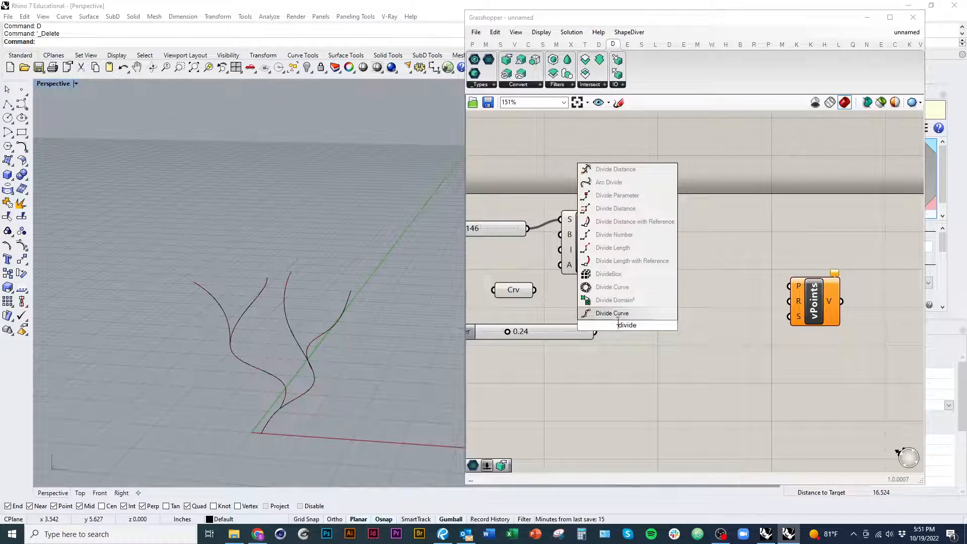
{"action": "left_click", "coordinate": [615, 314]}
{"action": "left_click_drag", "start_coordinate": [627, 330], "coordinate": [680, 310]}
{"action": "left_click_drag", "start_coordinate": [654, 291], "coordinate": [535, 291]}
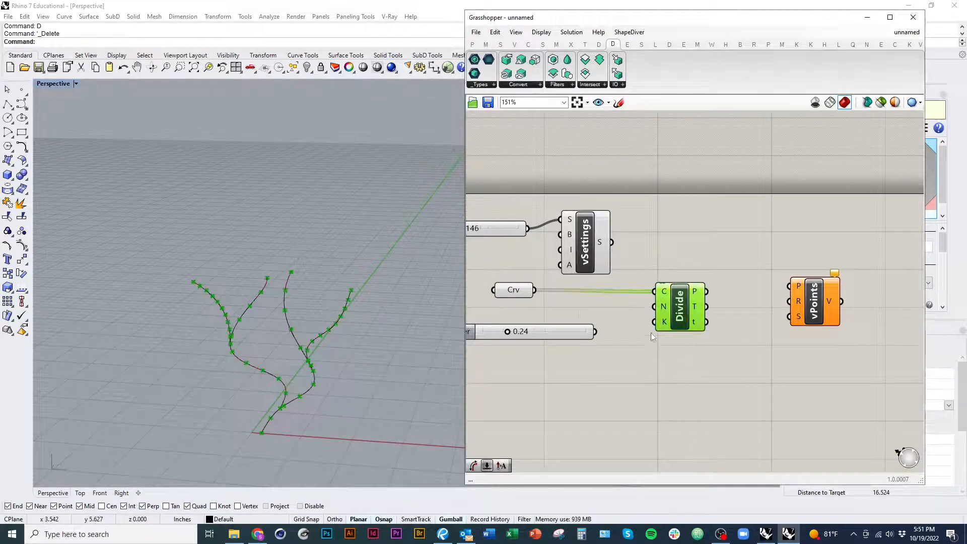
Step: Space out the Divide and vPoints components and move the 0.24 radius slider lower to free up room
{"action": "right_click_drag", "start_coordinate": [651, 333], "coordinate": [548, 342]}
{"action": "left_click_drag", "start_coordinate": [577, 315], "coordinate": [603, 300]}
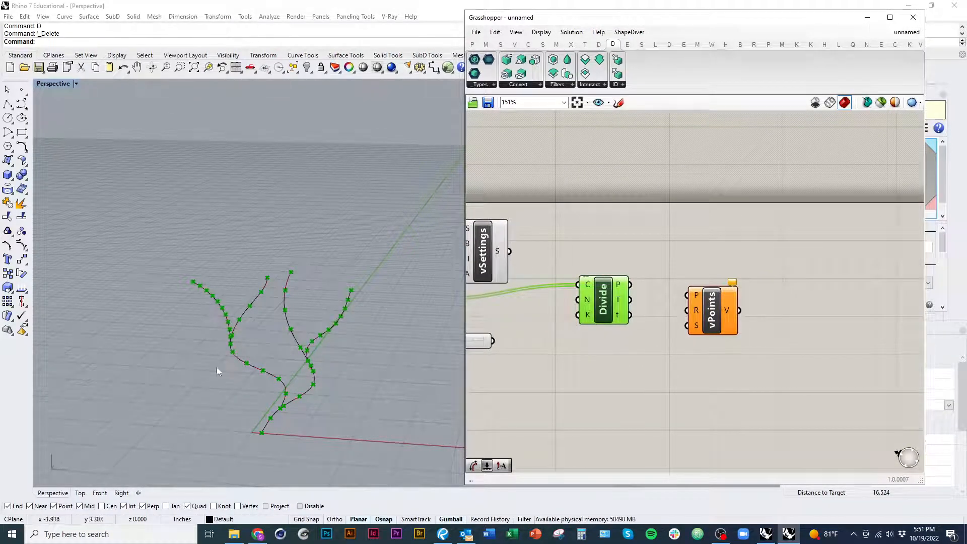
{"action": "left_click_drag", "start_coordinate": [712, 317], "coordinate": [737, 316]}
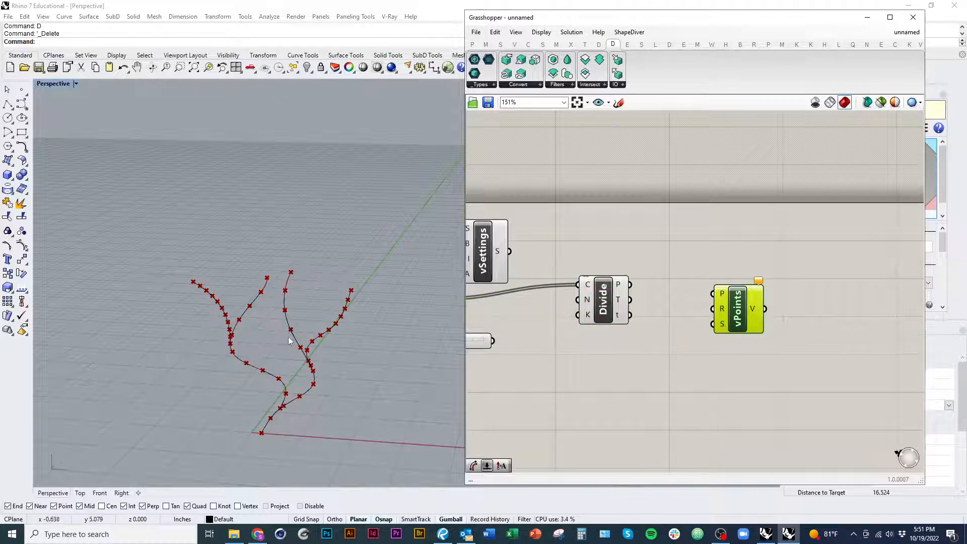
{"action": "right_click_drag", "start_coordinate": [578, 354], "coordinate": [684, 377]}
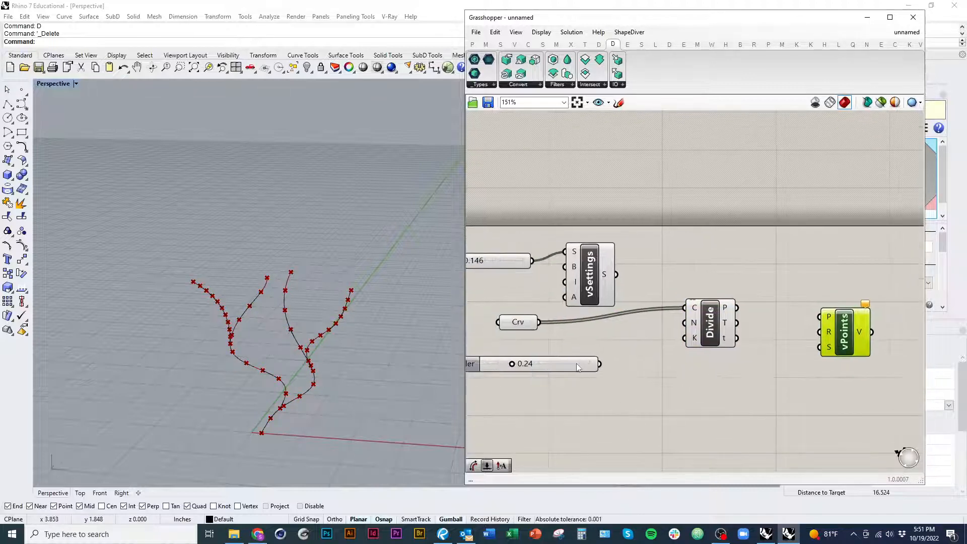
{"action": "left_click_drag", "start_coordinate": [576, 364], "coordinate": [572, 467]}
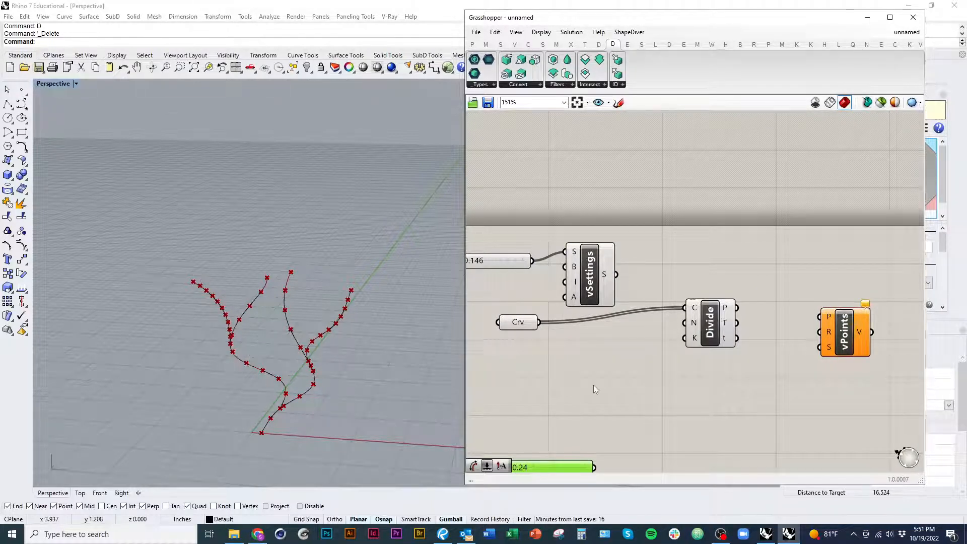
Step: Add a curve Length component next to Crv and wire Crv into its C input
{"action": "right_click_drag", "start_coordinate": [594, 384], "coordinate": [618, 361]}
{"action": "double_click", "coordinate": [618, 360]}
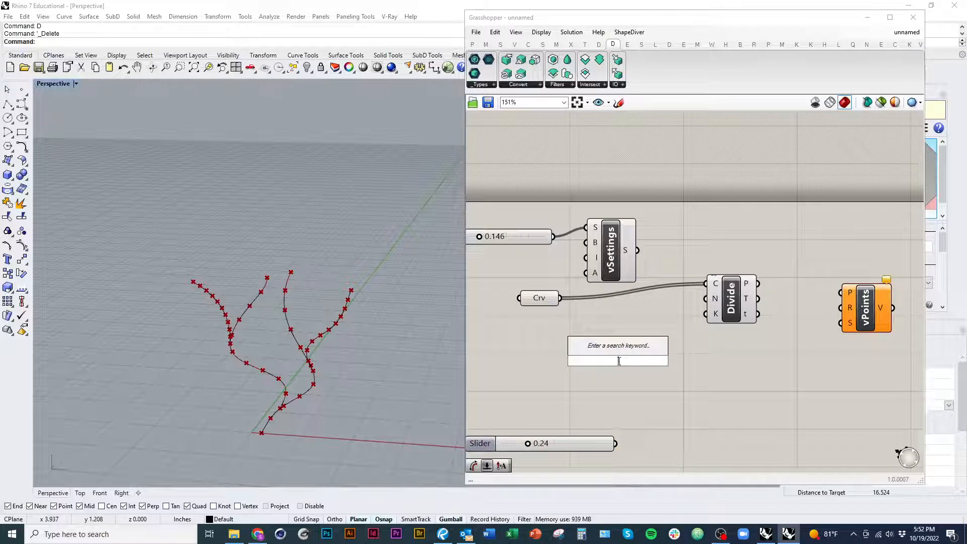
{"action": "type", "text": "length"}
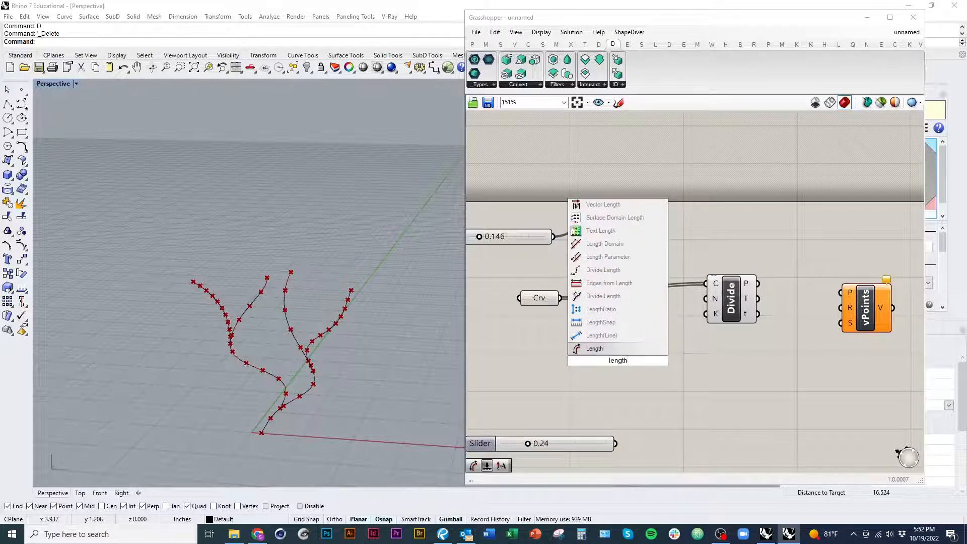
{"action": "left_click", "coordinate": [605, 349]}
{"action": "left_click_drag", "start_coordinate": [596, 359], "coordinate": [560, 298]}
{"action": "left_click_drag", "start_coordinate": [542, 299], "coordinate": [515, 295]}
{"action": "left_click_drag", "start_coordinate": [608, 317], "coordinate": [580, 317]}
Step: Add a Division component and wire the curve length into its A input
{"action": "left_click", "coordinate": [629, 357]}
{"action": "double_click", "coordinate": [630, 356]}
{"action": "type", "text": "/"}
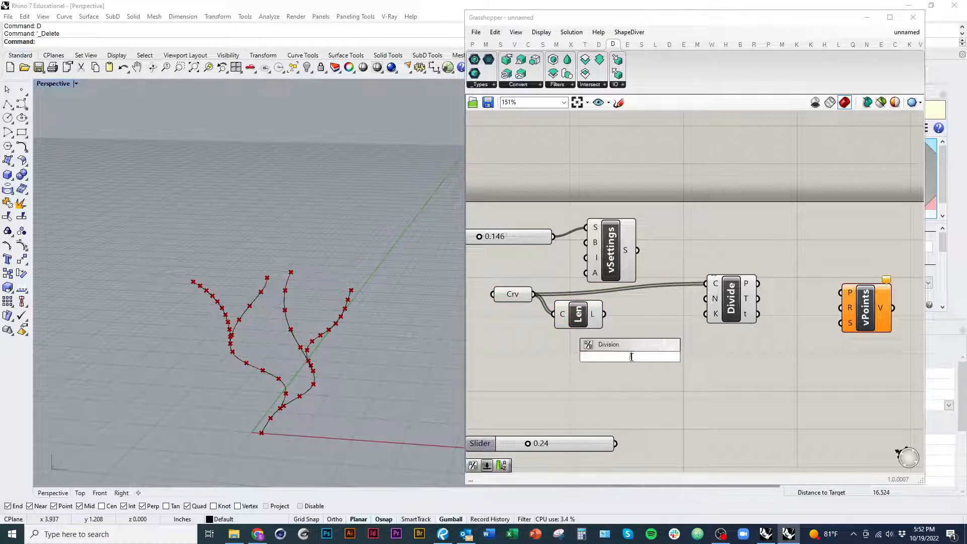
{"action": "key", "text": "Return"}
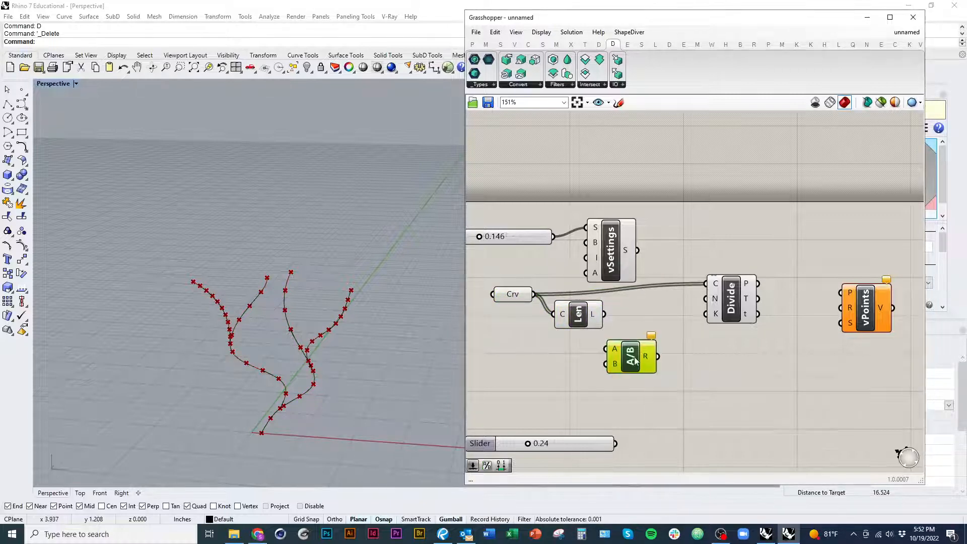
{"action": "left_click_drag", "start_coordinate": [631, 357], "coordinate": [658, 344]}
{"action": "left_click_drag", "start_coordinate": [596, 320], "coordinate": [599, 321]}
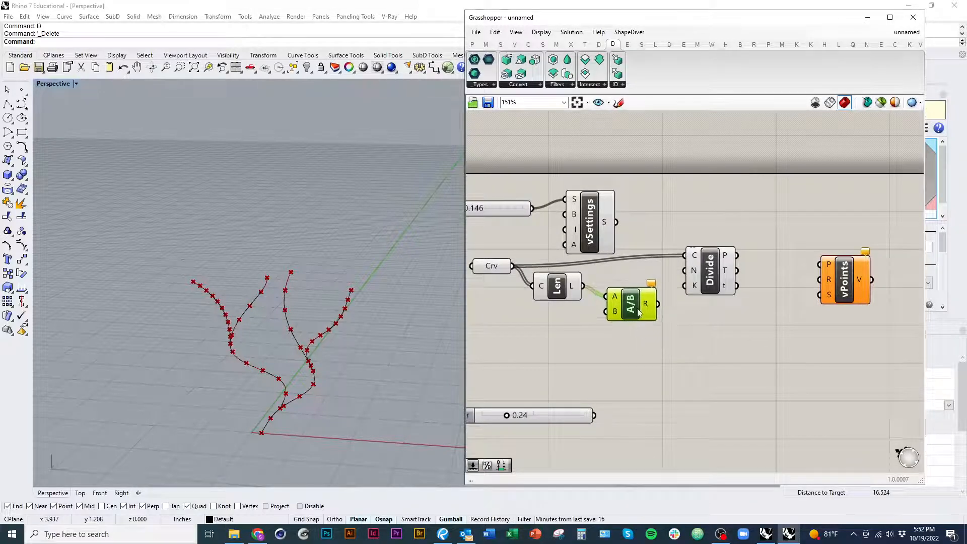
Step: Create a 1.00 number slider, wire it to the division's B input, and connect the result to Divide's N input
{"action": "double_click", "coordinate": [646, 361]}
{"action": "type", "text": "1.00"}
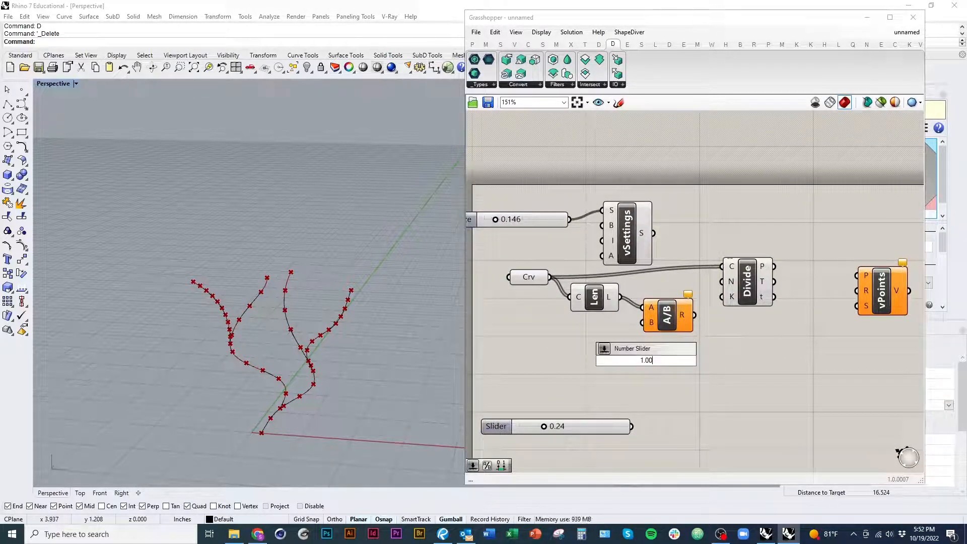
{"action": "key", "text": "Return"}
{"action": "left_click_drag", "start_coordinate": [645, 361], "coordinate": [539, 342]}
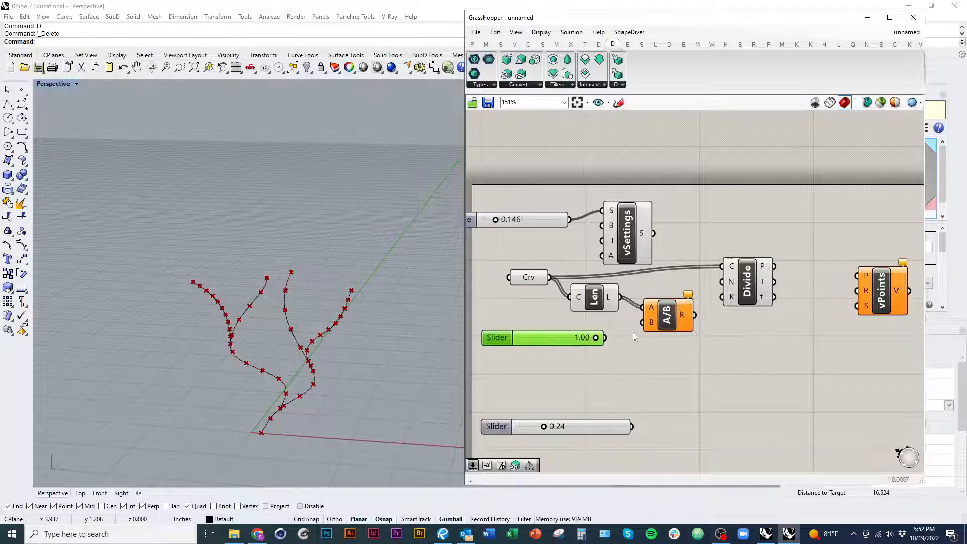
{"action": "left_click_drag", "start_coordinate": [605, 337], "coordinate": [722, 282]}
{"action": "scroll", "coordinate": [583, 362], "scroll_direction": "up", "scroll_amount": 3}
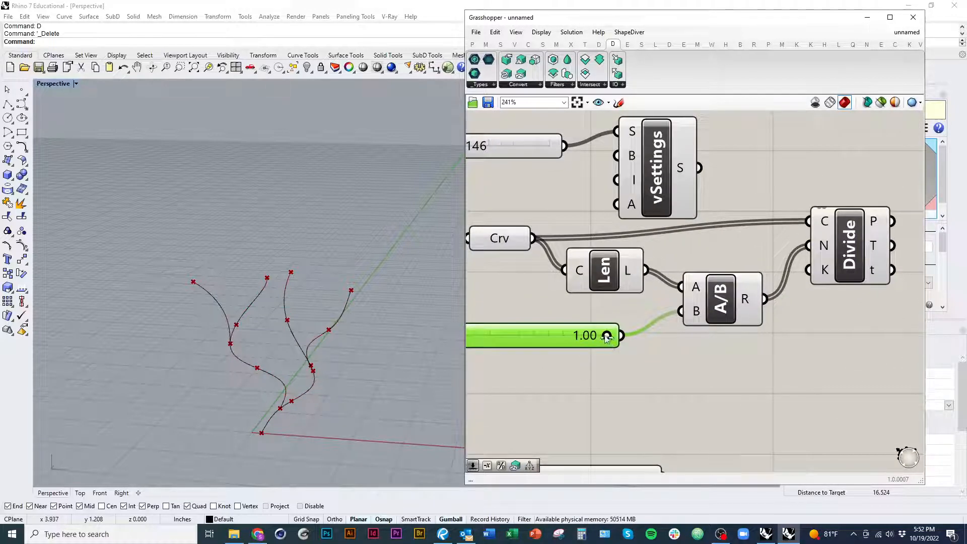
Step: Set the slider feeding the division's B input to 0.18 so the points sit closer together
{"action": "left_click_drag", "start_coordinate": [610, 337], "coordinate": [525, 337]}
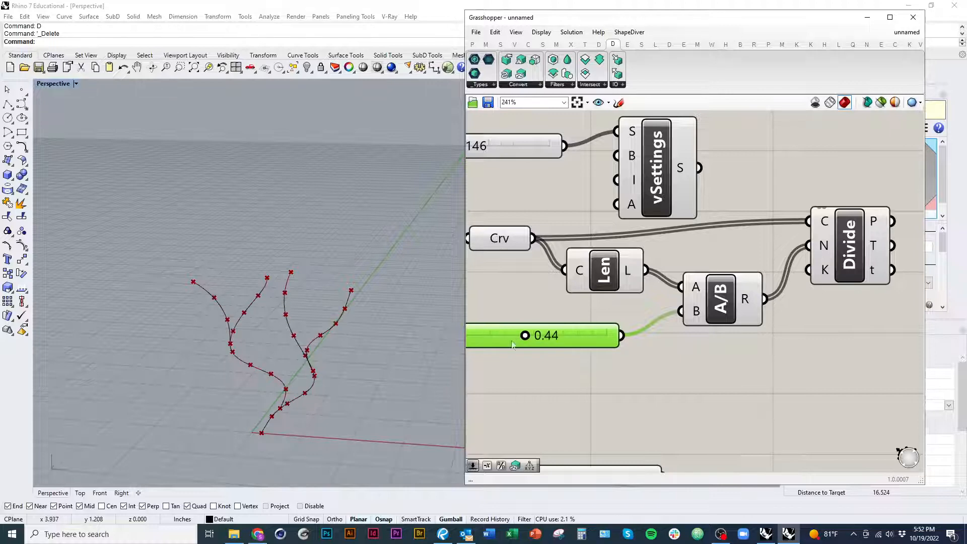
{"action": "right_click_drag", "start_coordinate": [542, 377], "coordinate": [630, 388]}
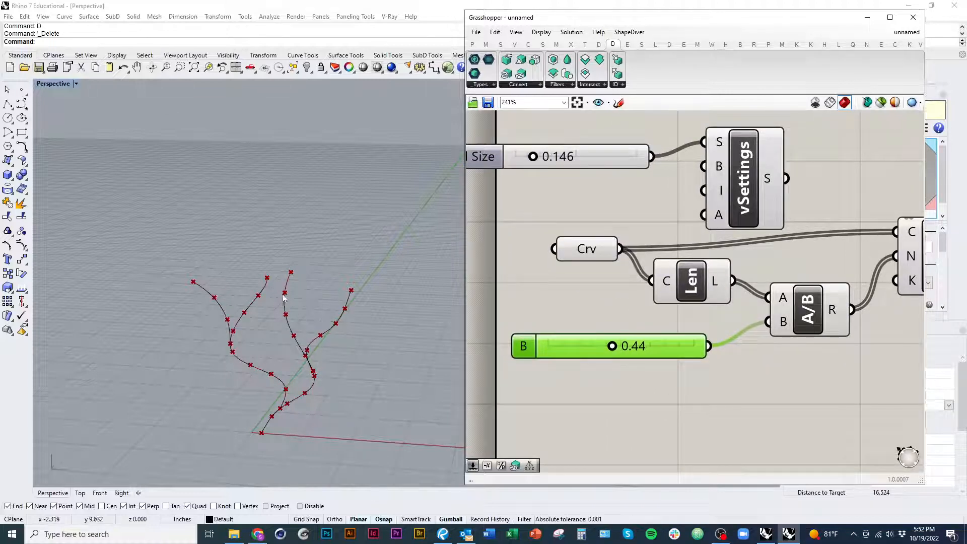
{"action": "left_click_drag", "start_coordinate": [619, 350], "coordinate": [575, 351]}
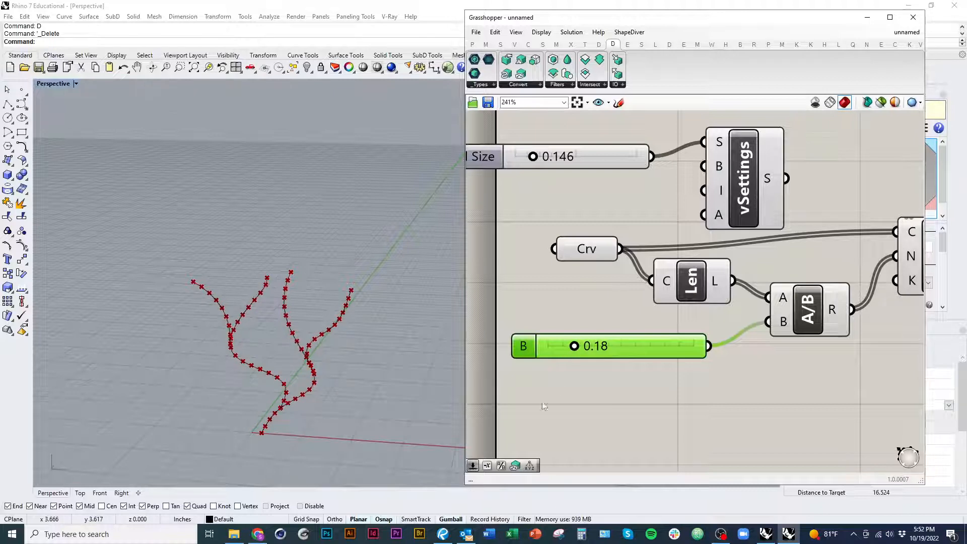
Step: Connect the Divide component's P output to the P input of vPoints
{"action": "scroll", "coordinate": [773, 296], "scroll_direction": "down", "scroll_amount": 5}
{"action": "scroll", "coordinate": [773, 297], "scroll_direction": "up", "scroll_amount": 4}
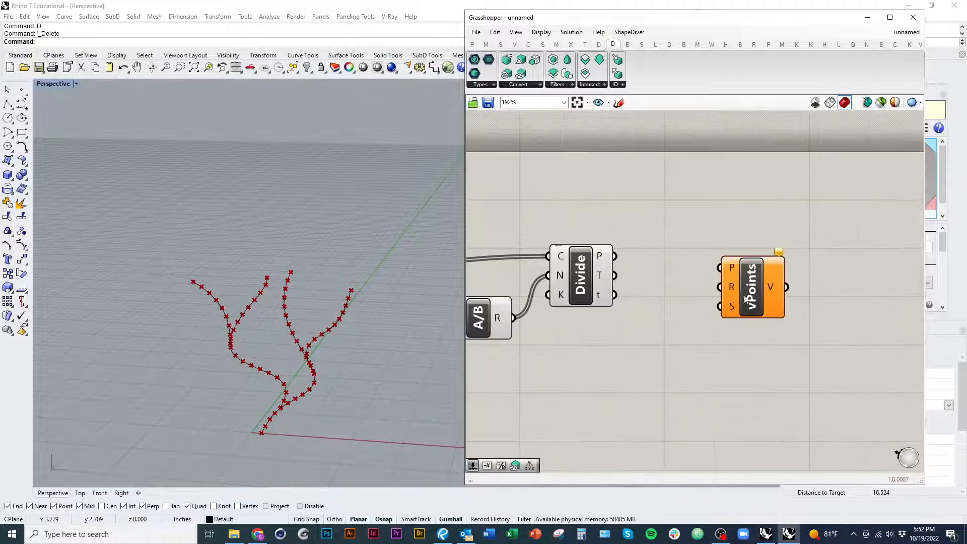
{"action": "left_click_drag", "start_coordinate": [717, 261], "coordinate": [615, 253]}
{"action": "right_click_drag", "start_coordinate": [720, 322], "coordinate": [748, 320]}
{"action": "scroll", "coordinate": [748, 320], "scroll_direction": "down", "scroll_amount": 2}
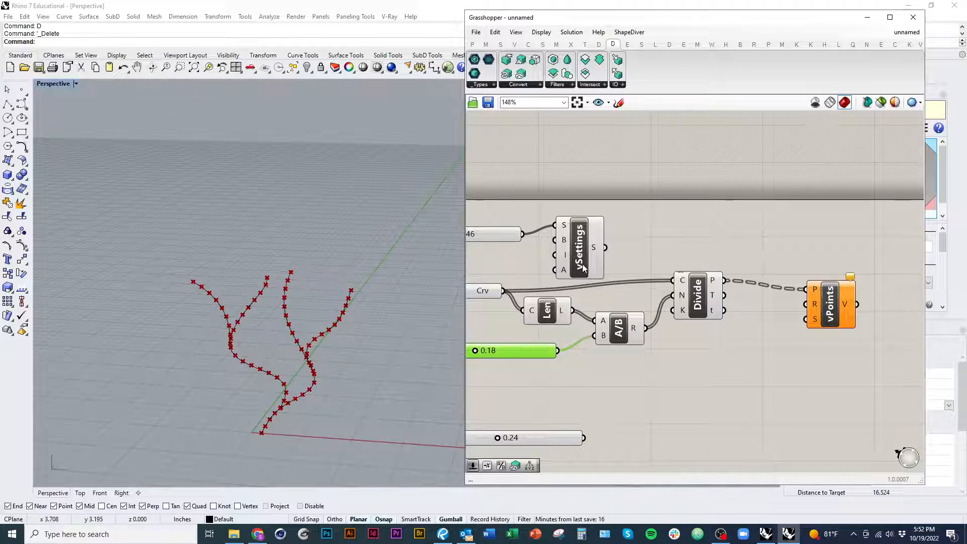
Step: Move the Voxel Size slider and vSettings together, up and clear of the curve division components
{"action": "left_click_drag", "start_coordinate": [637, 257], "coordinate": [497, 210]}
{"action": "left_click_drag", "start_coordinate": [578, 249], "coordinate": [642, 217]}
{"action": "left_click", "coordinate": [731, 252]}
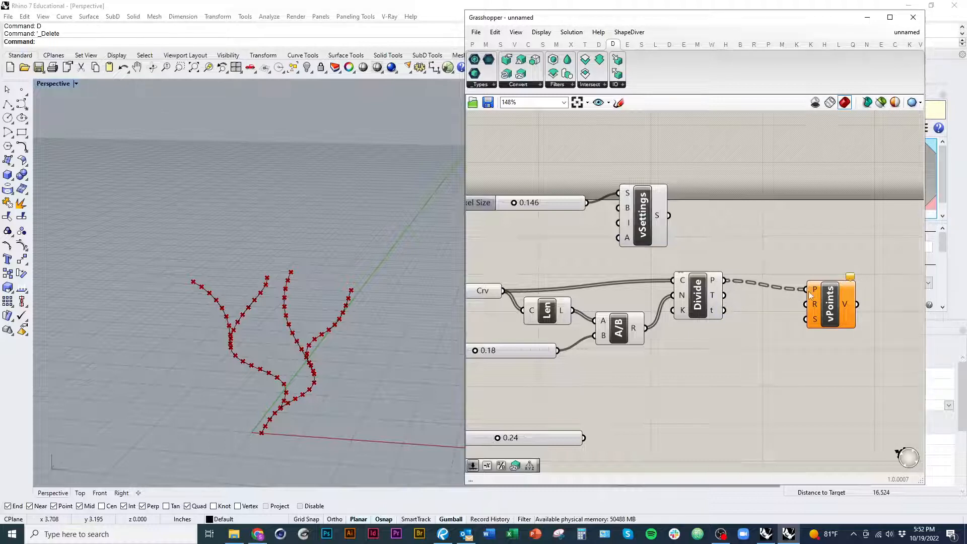
Step: Flatten the P output of the Divide component
{"action": "right_click", "coordinate": [713, 281]}
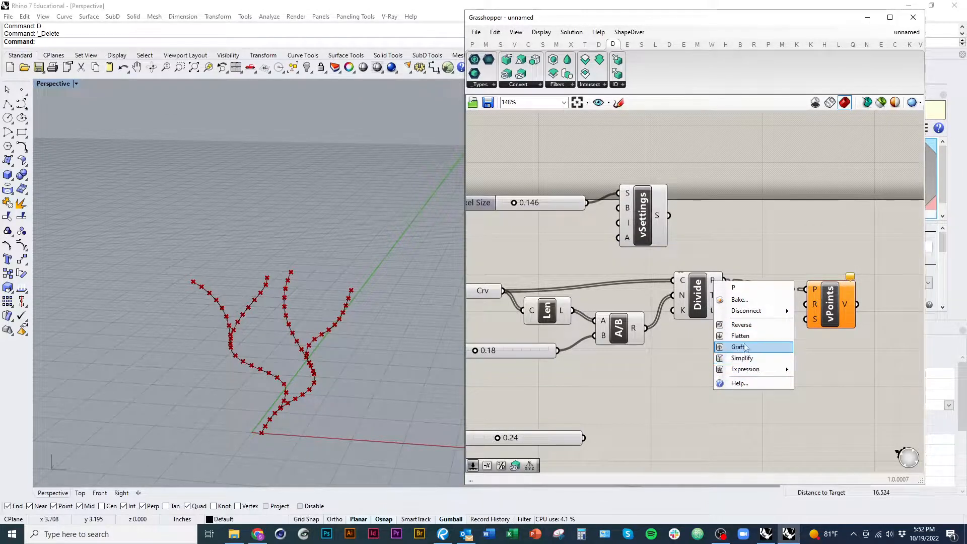
{"action": "left_click", "coordinate": [743, 347]}
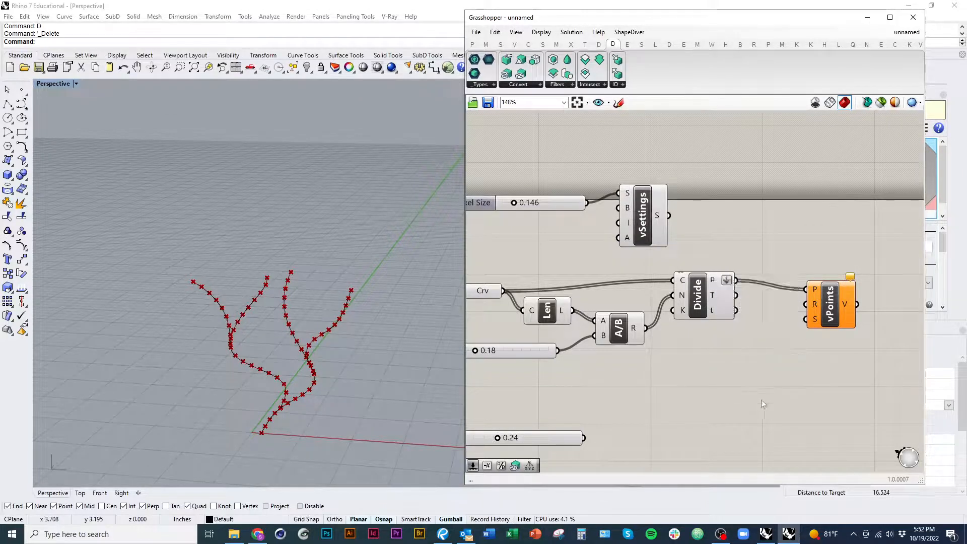
{"action": "left_click", "coordinate": [846, 325]}
Step: Move the 0.24 slider near vPoints, wire it to the R input, and connect vSettings to the S input
{"action": "right_click_drag", "start_coordinate": [789, 319], "coordinate": [804, 331]}
{"action": "left_click_drag", "start_coordinate": [589, 452], "coordinate": [722, 400]}
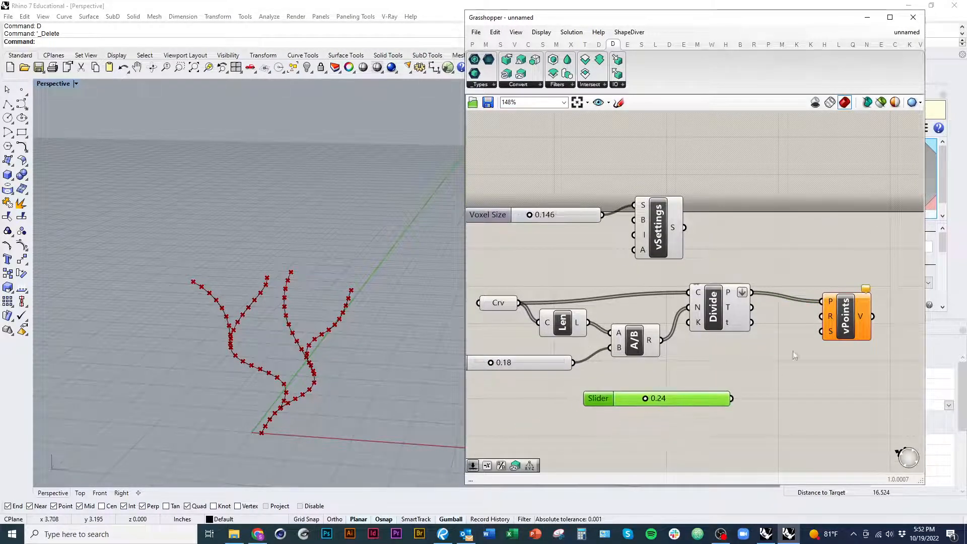
{"action": "left_click_drag", "start_coordinate": [820, 317], "coordinate": [732, 398]}
{"action": "left_click_drag", "start_coordinate": [821, 331], "coordinate": [685, 229]}
Step: Inspect the point-based volume preview around the branches from several angles and up close
{"action": "right_click_drag", "start_coordinate": [352, 364], "coordinate": [314, 368]}
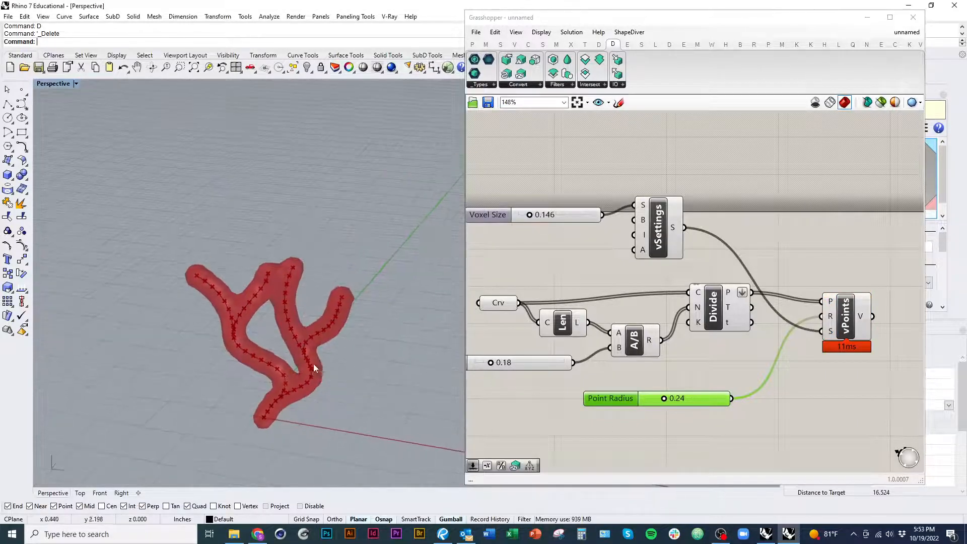
{"action": "scroll", "coordinate": [282, 310], "scroll_direction": "up", "scroll_amount": 8}
{"action": "right_click_drag", "start_coordinate": [265, 263], "coordinate": [300, 258]}
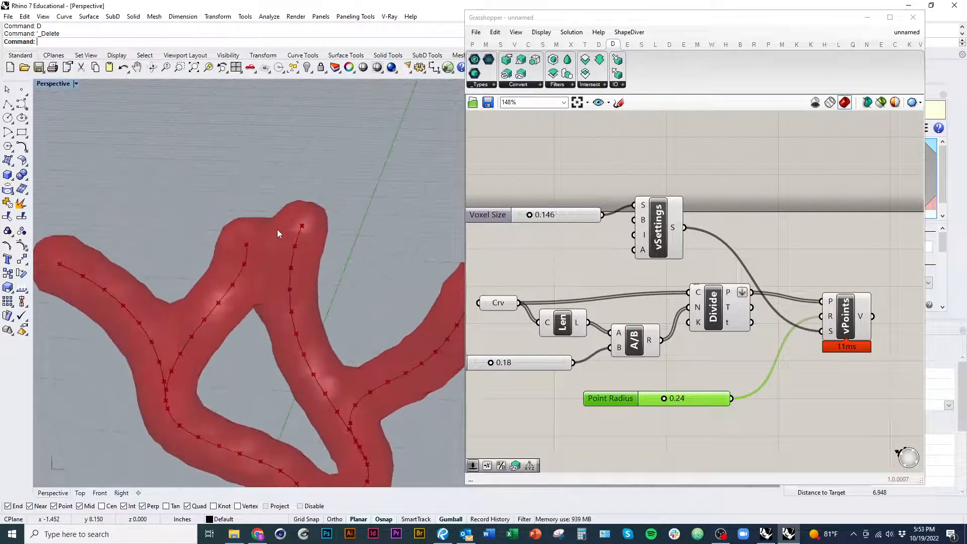
{"action": "scroll", "coordinate": [277, 233], "scroll_direction": "down", "scroll_amount": 5}
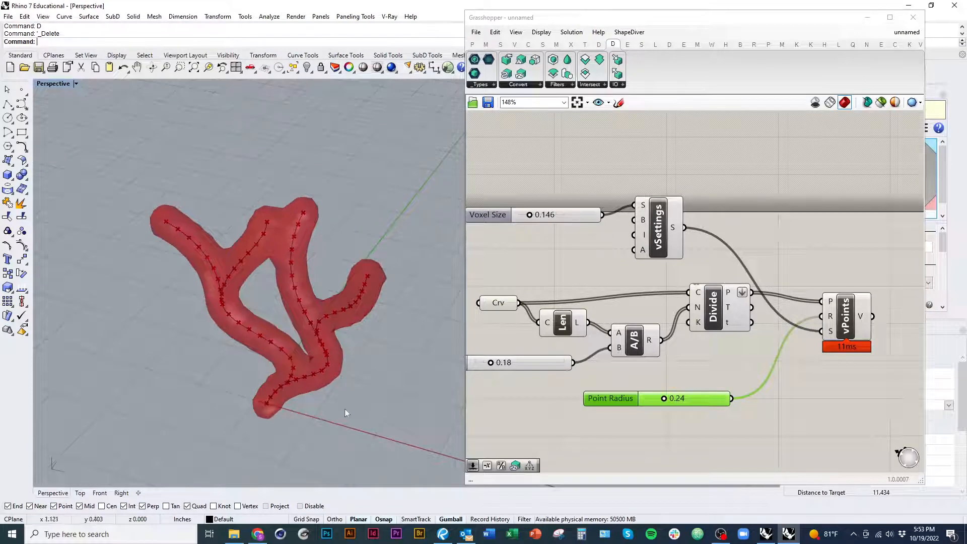
{"action": "right_click_drag", "start_coordinate": [721, 442], "coordinate": [677, 405]}
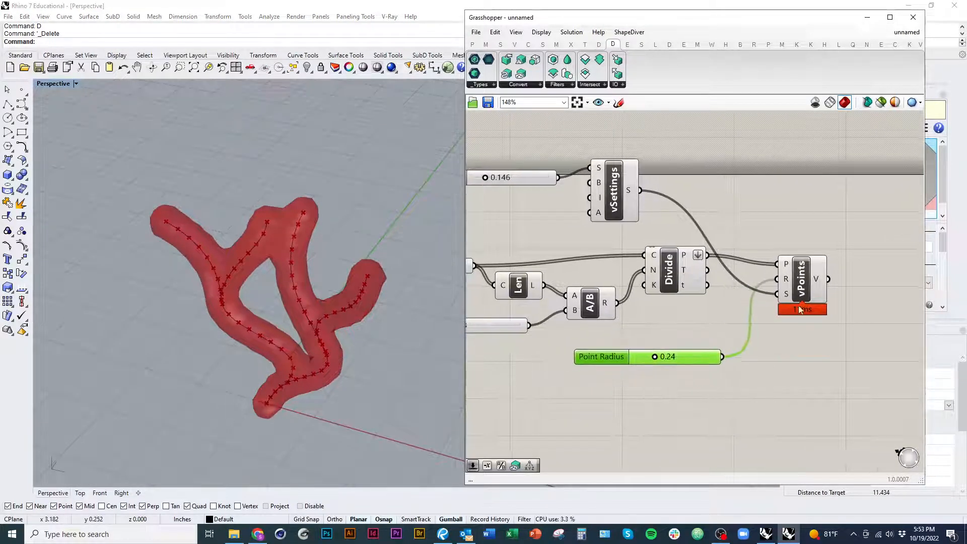
Step: Move vPoints farther from the Divide component and delete the Point Radius slider feeding its R input
{"action": "left_click_drag", "start_coordinate": [801, 309], "coordinate": [841, 300]}
{"action": "left_click_drag", "start_coordinate": [697, 359], "coordinate": [712, 349]}
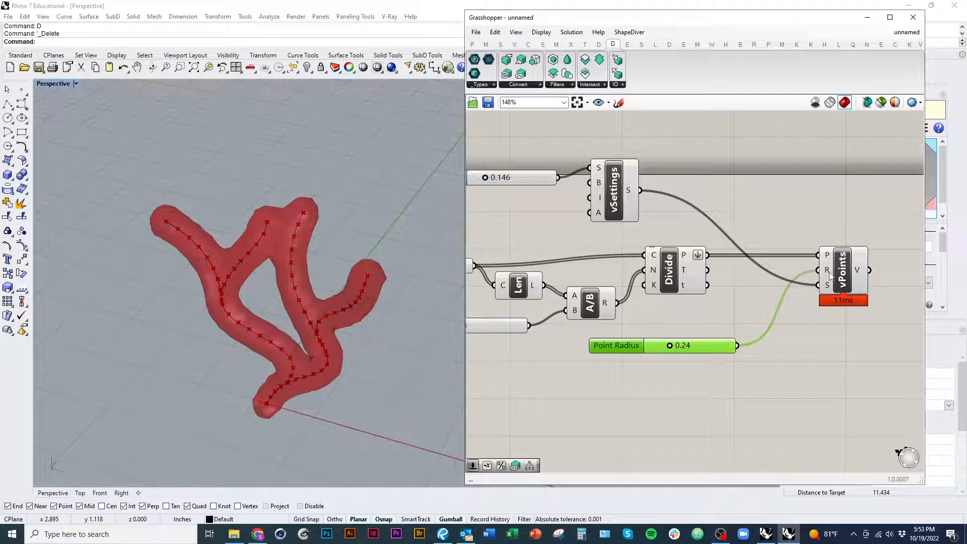
{"action": "left_click_drag", "start_coordinate": [830, 272], "coordinate": [851, 255]}
{"action": "left_click", "coordinate": [720, 350]}
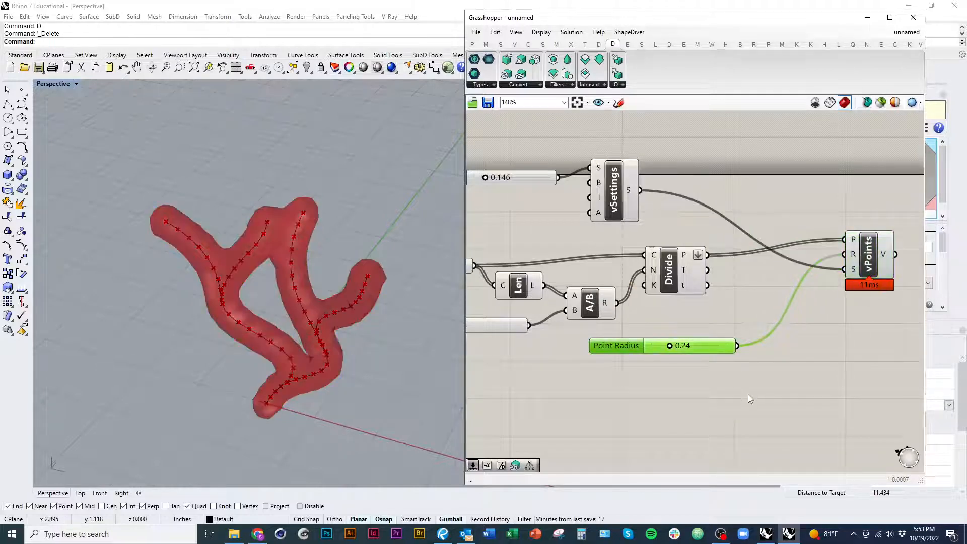
{"action": "key", "text": "Delete"}
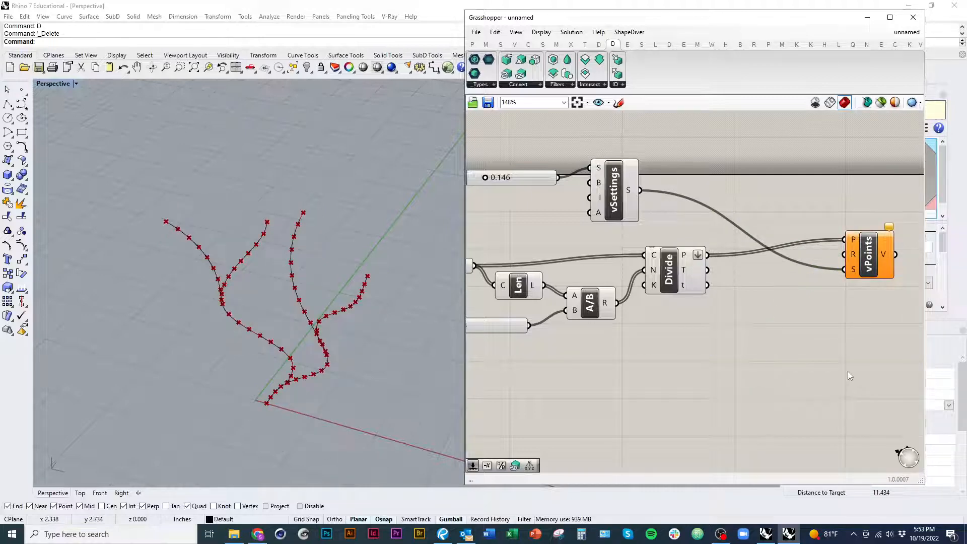
Step: Add a Deconstruct point component below Divide and wire Divide's P output into it
{"action": "double_click", "coordinate": [755, 335]}
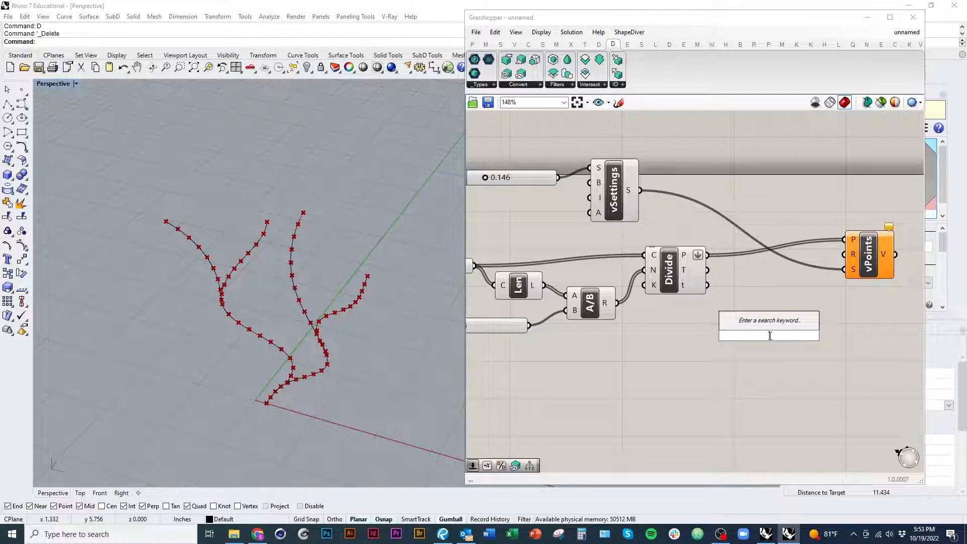
{"action": "type", "text": "deconstruc"}
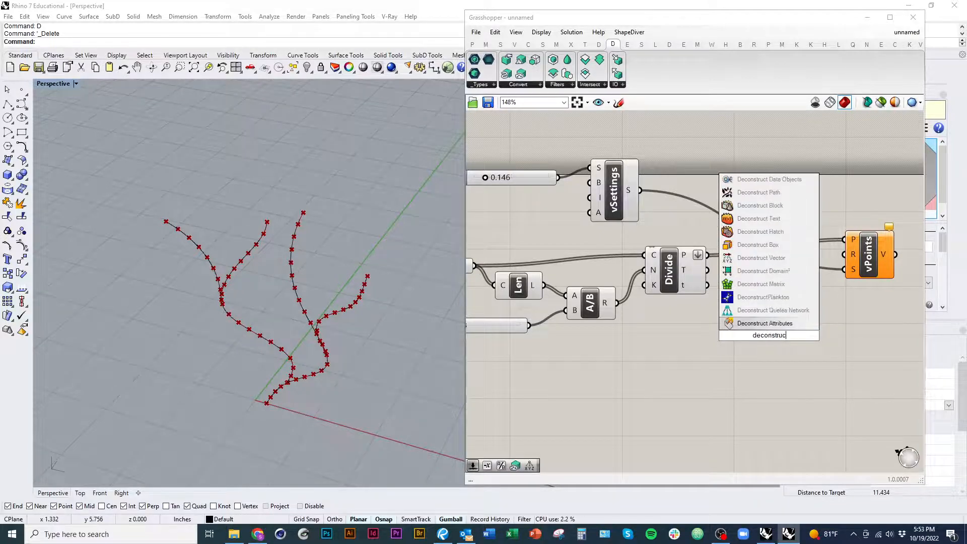
{"action": "type", "text": "tpoint"}
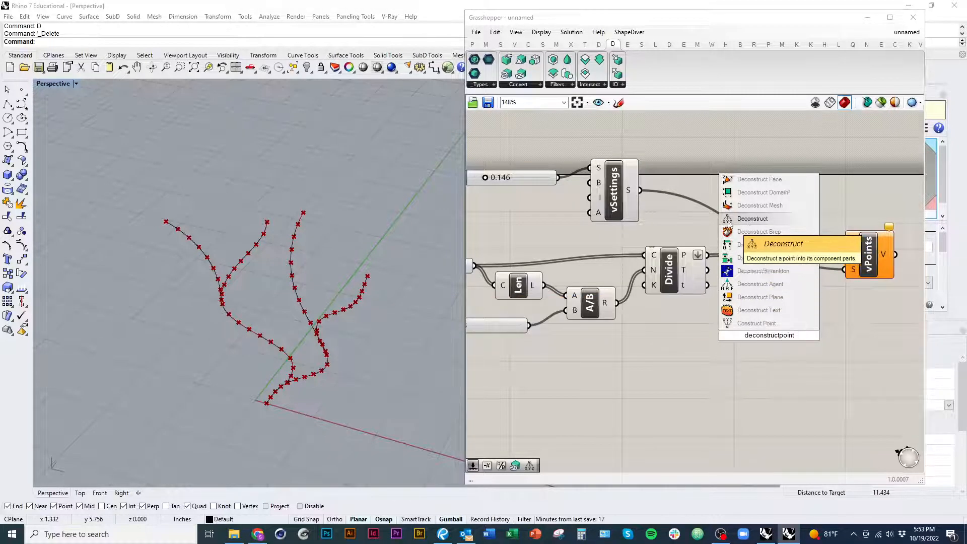
{"action": "left_click", "coordinate": [729, 219]}
{"action": "left_click_drag", "start_coordinate": [744, 335], "coordinate": [707, 254]}
{"action": "right_click_drag", "start_coordinate": [762, 341], "coordinate": [696, 316]}
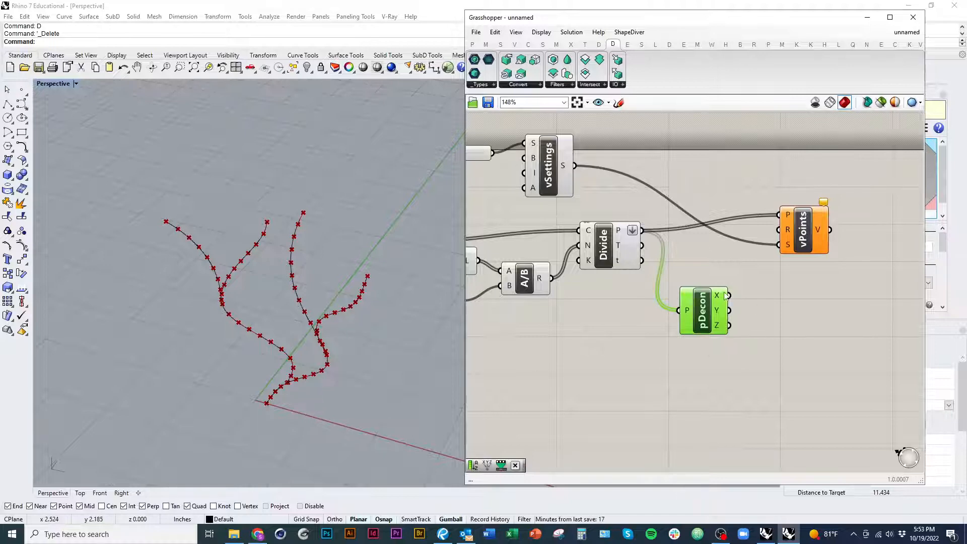
{"action": "right_click_drag", "start_coordinate": [287, 308], "coordinate": [305, 361]}
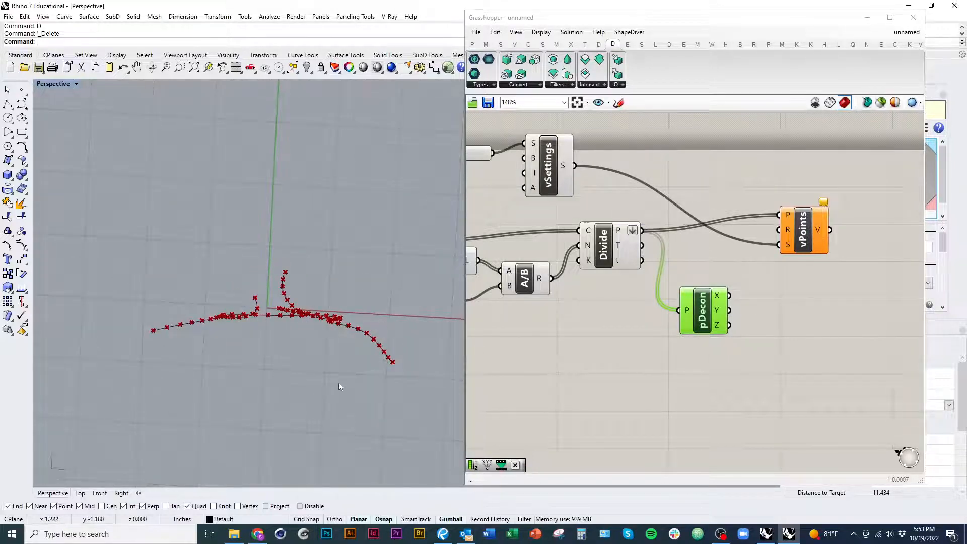
{"action": "right_click_drag", "start_coordinate": [339, 383], "coordinate": [300, 409]}
{"action": "right_click_drag", "start_coordinate": [301, 442], "coordinate": [458, 405]}
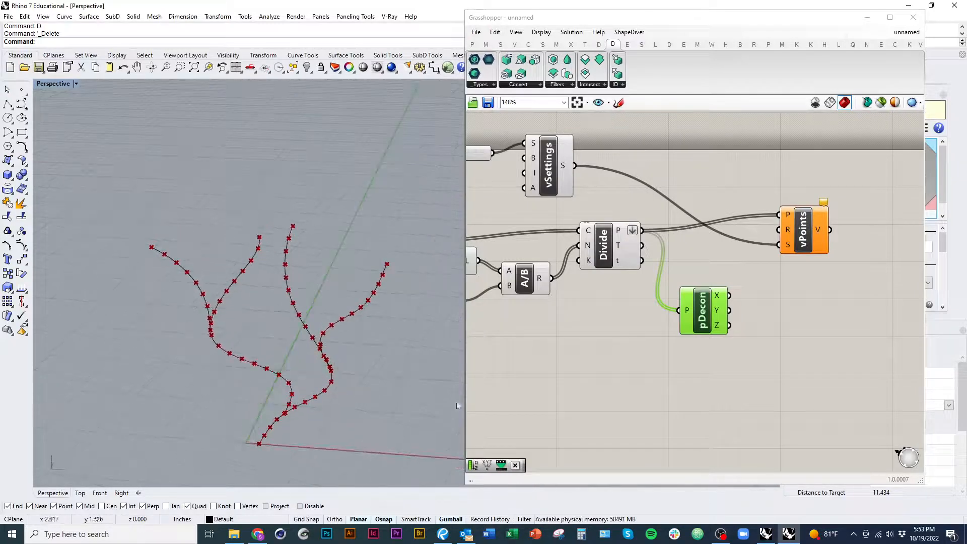
{"action": "double_click", "coordinate": [750, 358]}
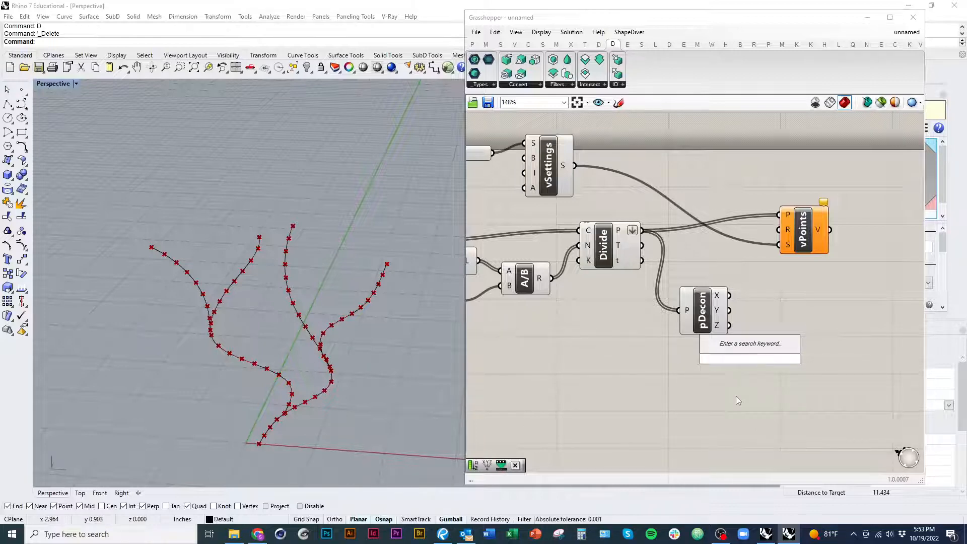
{"action": "right_click_drag", "start_coordinate": [774, 308], "coordinate": [731, 366]}
{"action": "left_click", "coordinate": [779, 264]}
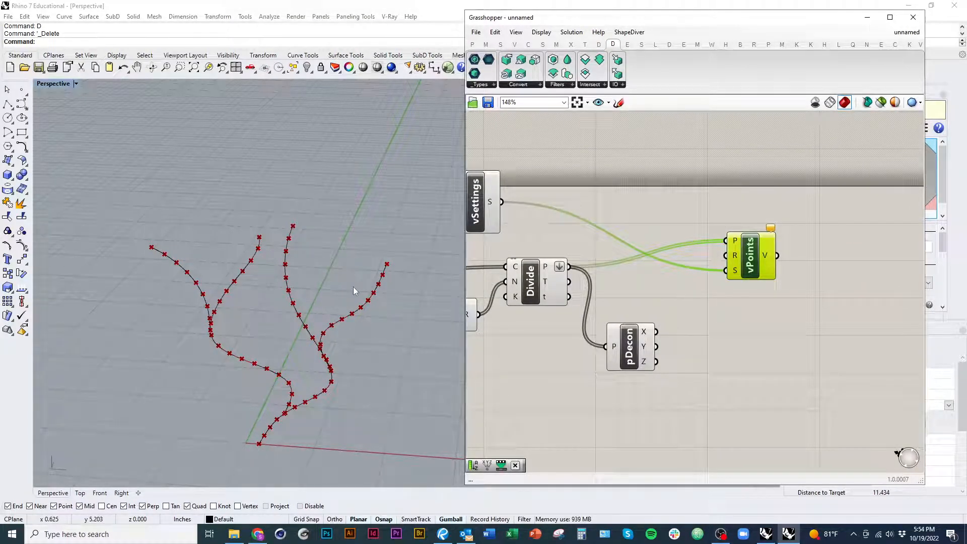
{"action": "left_click", "coordinate": [633, 434]}
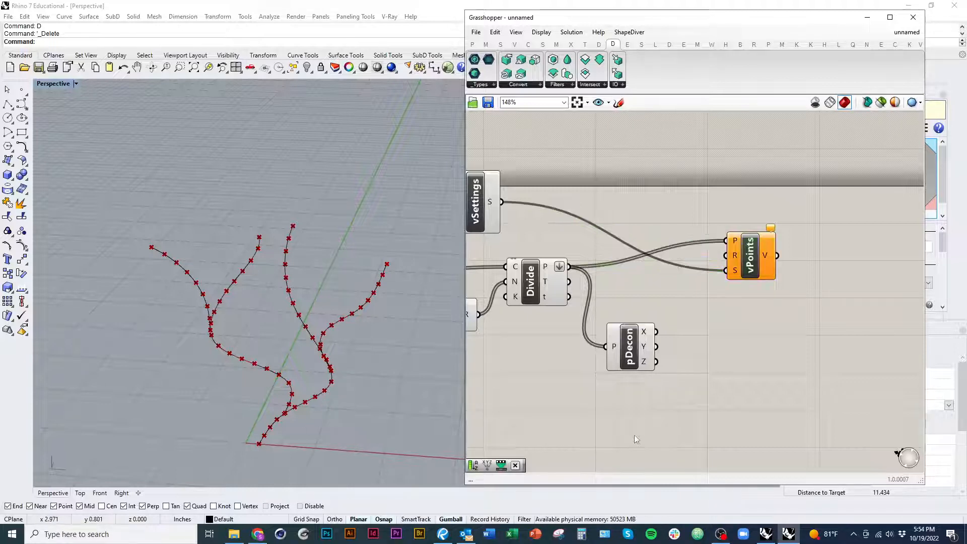
Step: Add a Remap Numbers component below vPoints and wire pDecon's Z output to its V input, spacing the components apart
{"action": "left_click_drag", "start_coordinate": [629, 353], "coordinate": [627, 342]}
{"action": "double_click", "coordinate": [687, 397]}
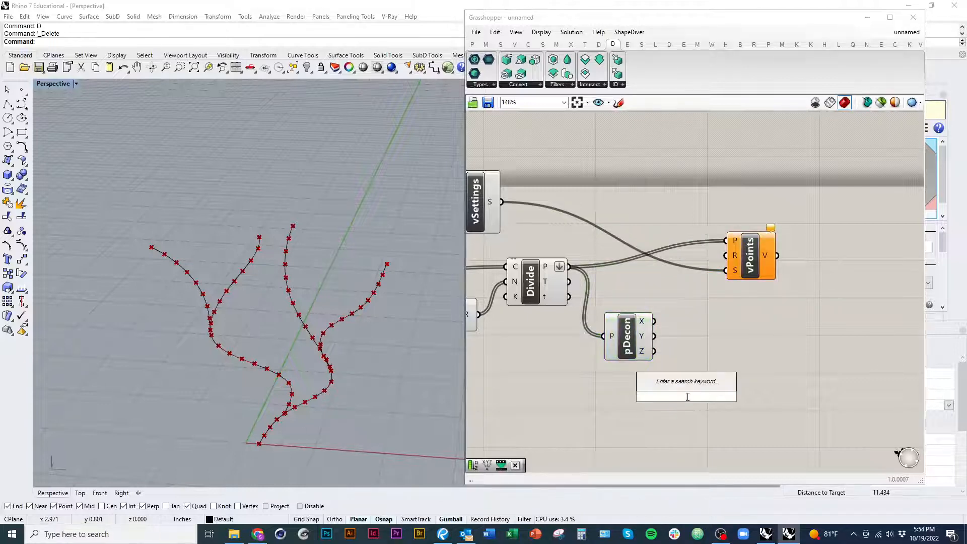
{"action": "type", "text": "remap"}
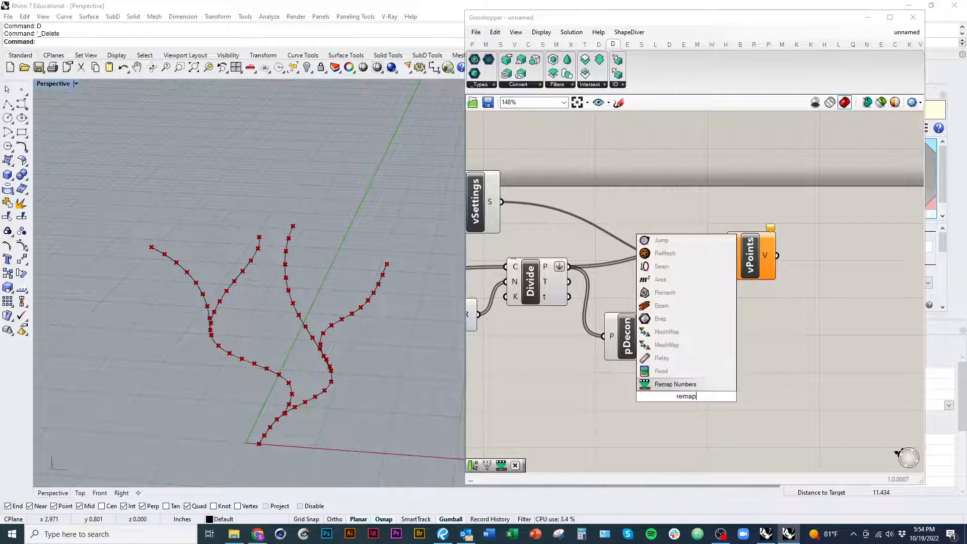
{"action": "key", "text": "Return"}
{"action": "left_click_drag", "start_coordinate": [685, 401], "coordinate": [764, 383]}
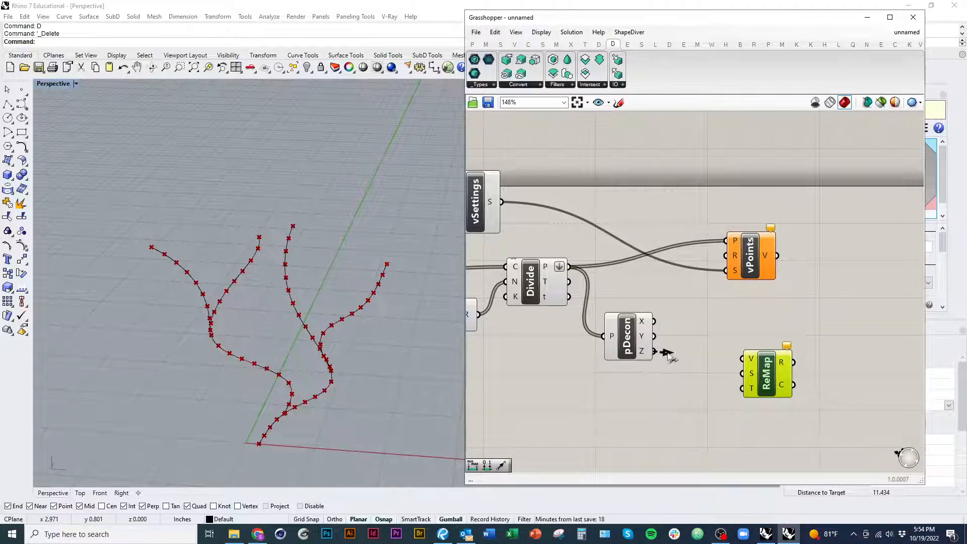
{"action": "left_click_drag", "start_coordinate": [667, 354], "coordinate": [742, 358]}
{"action": "left_click_drag", "start_coordinate": [751, 257], "coordinate": [802, 247]}
{"action": "left_click_drag", "start_coordinate": [757, 383], "coordinate": [766, 347]}
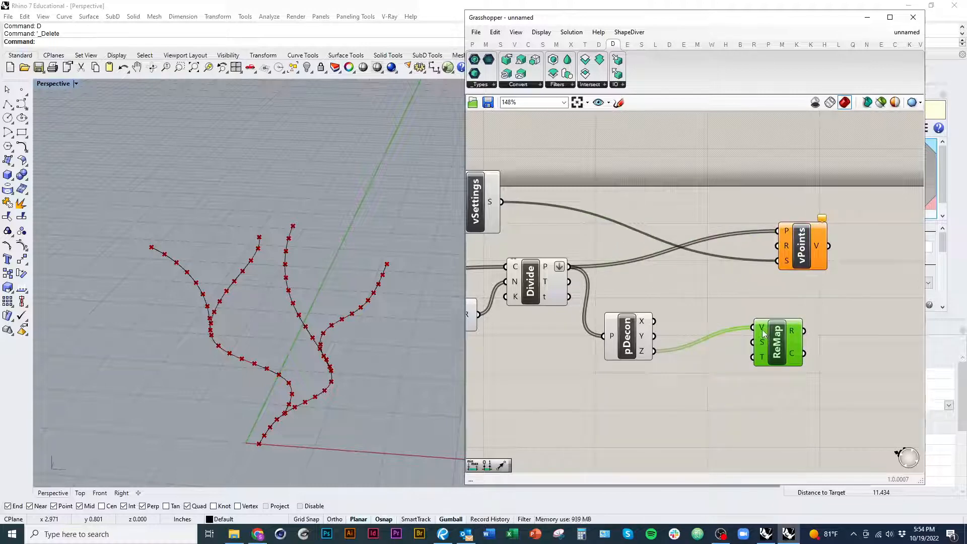
Step: Add a Bounds component between pDecon and ReMap, wiring Z into N and its I output into ReMap's S input
{"action": "double_click", "coordinate": [685, 402]}
{"action": "type", "text": "bound"}
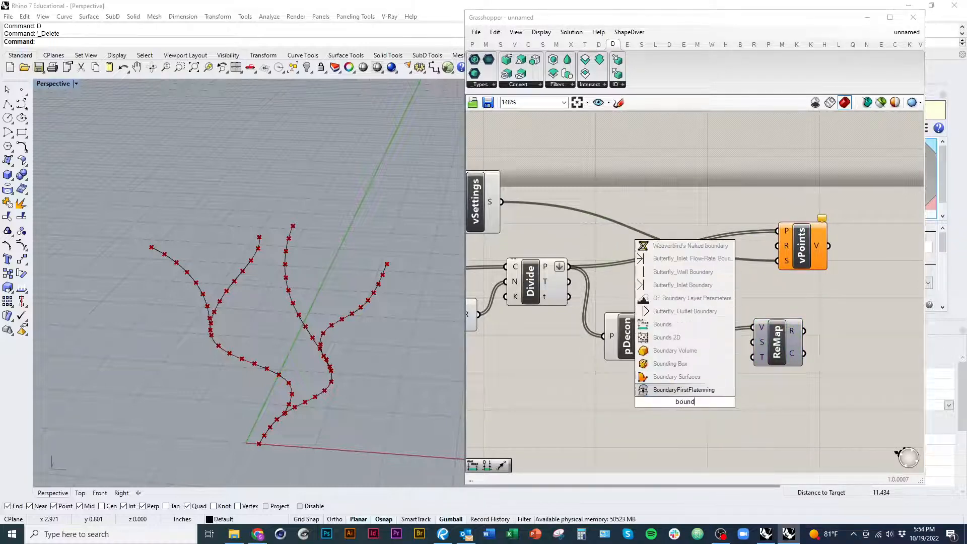
{"action": "type", "text": "s"}
{"action": "key", "text": "Return"}
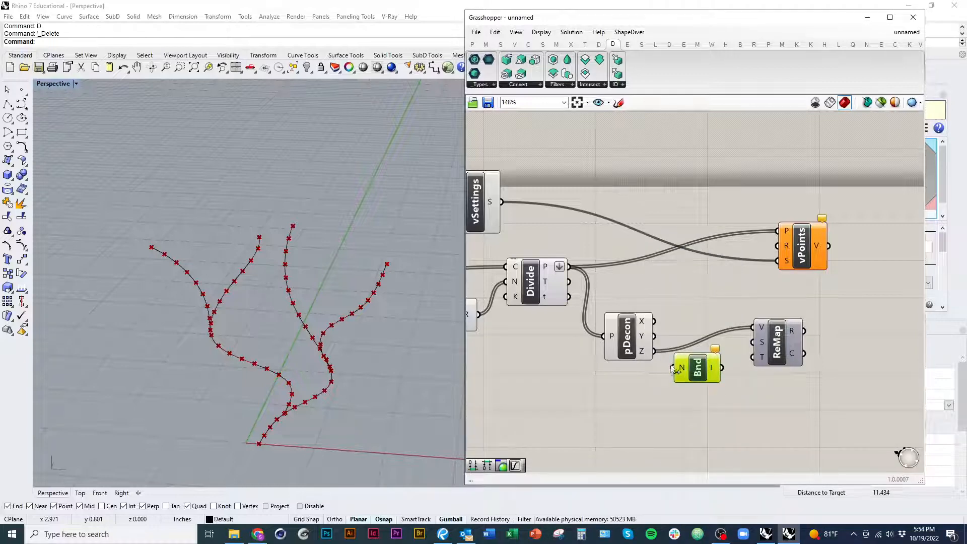
{"action": "left_click_drag", "start_coordinate": [673, 368], "coordinate": [654, 352]}
{"action": "right_click_drag", "start_coordinate": [699, 442], "coordinate": [660, 457]}
{"action": "left_click_drag", "start_coordinate": [658, 386], "coordinate": [663, 380]}
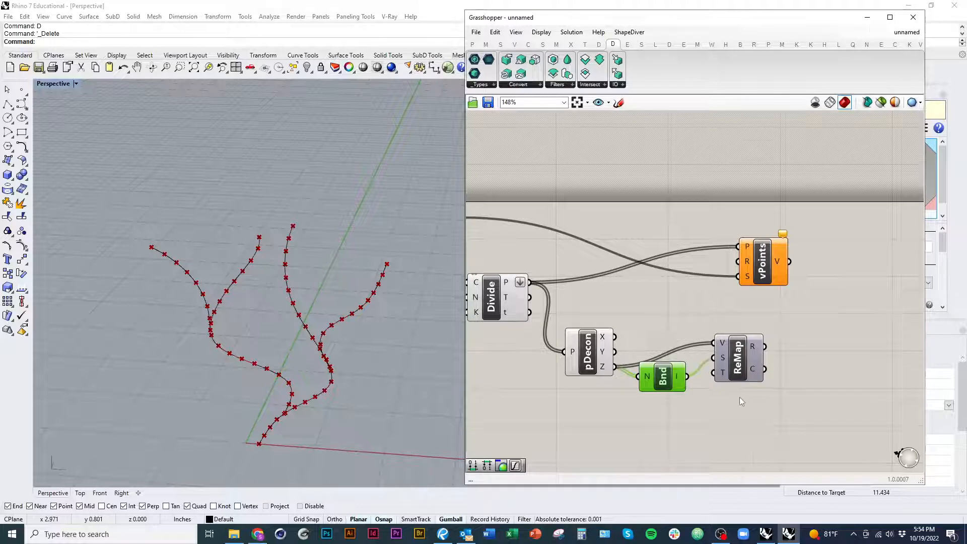
Step: Add a Construct Domain component below Bounds and wire its output to ReMap's T input
{"action": "right_click_drag", "start_coordinate": [740, 401], "coordinate": [711, 375]}
{"action": "double_click", "coordinate": [685, 440]}
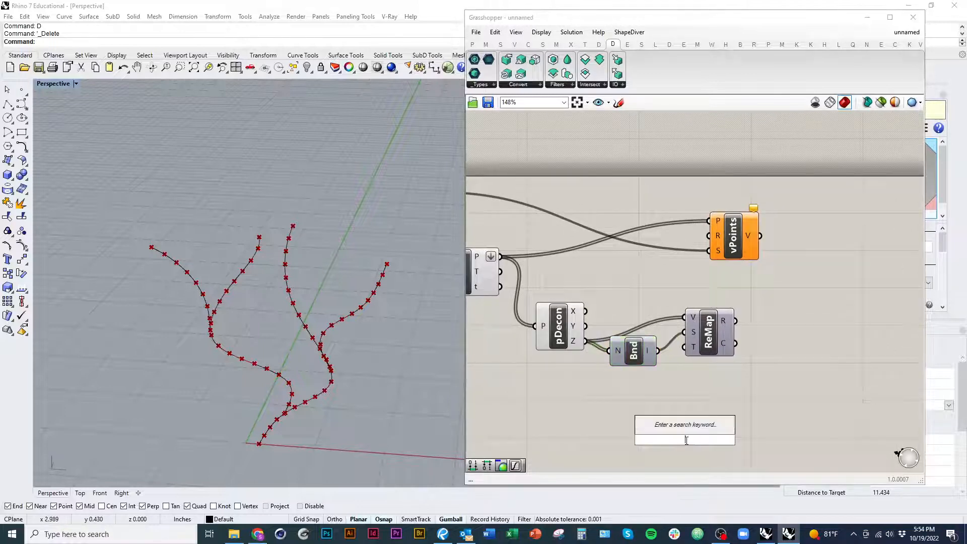
{"action": "type", "text": "domain"}
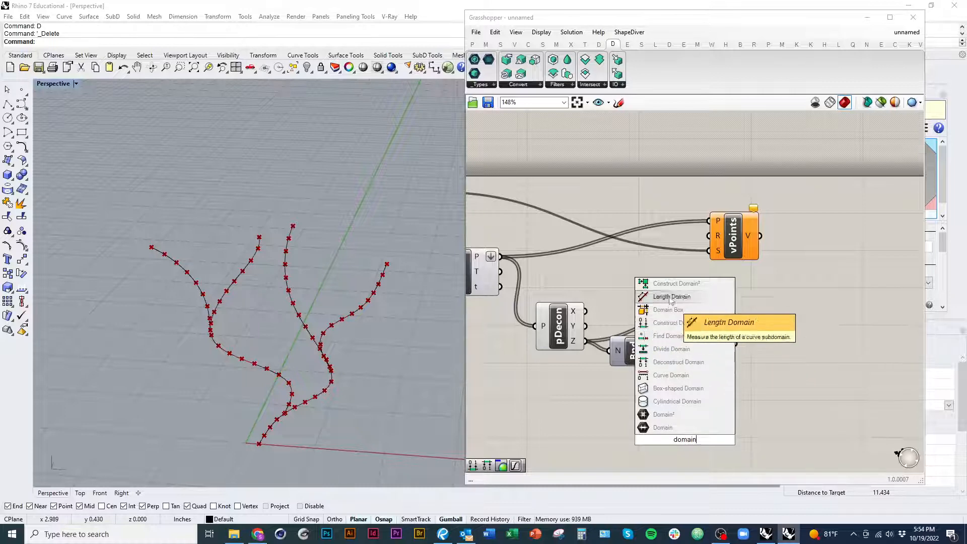
{"action": "left_click", "coordinate": [656, 327]}
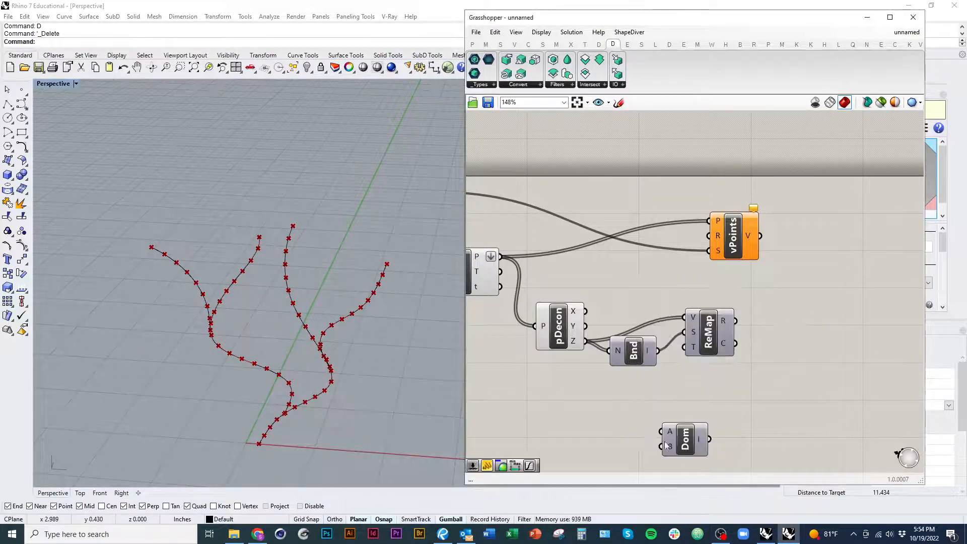
{"action": "left_click_drag", "start_coordinate": [666, 442], "coordinate": [631, 418]}
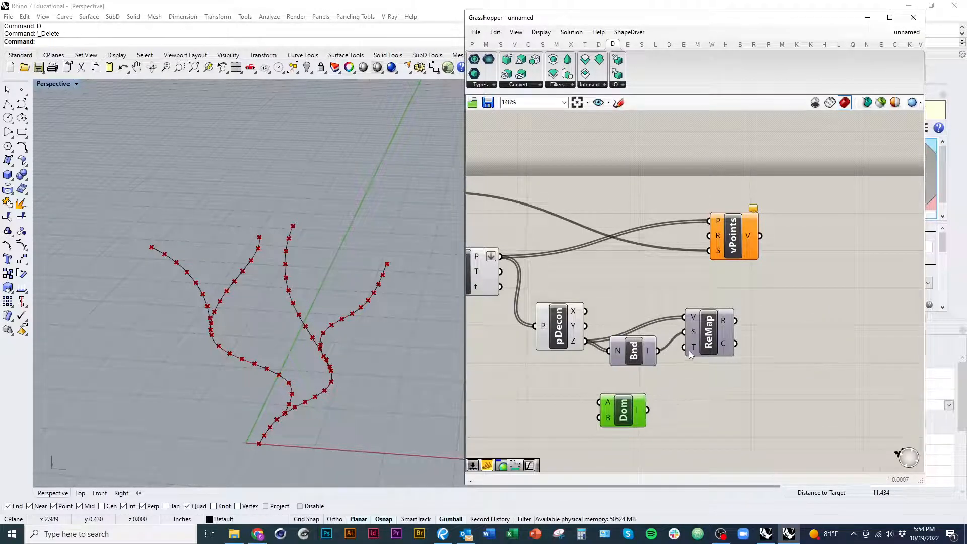
{"action": "left_click_drag", "start_coordinate": [690, 354], "coordinate": [696, 362]}
{"action": "left_click_drag", "start_coordinate": [615, 356], "coordinate": [623, 352]}
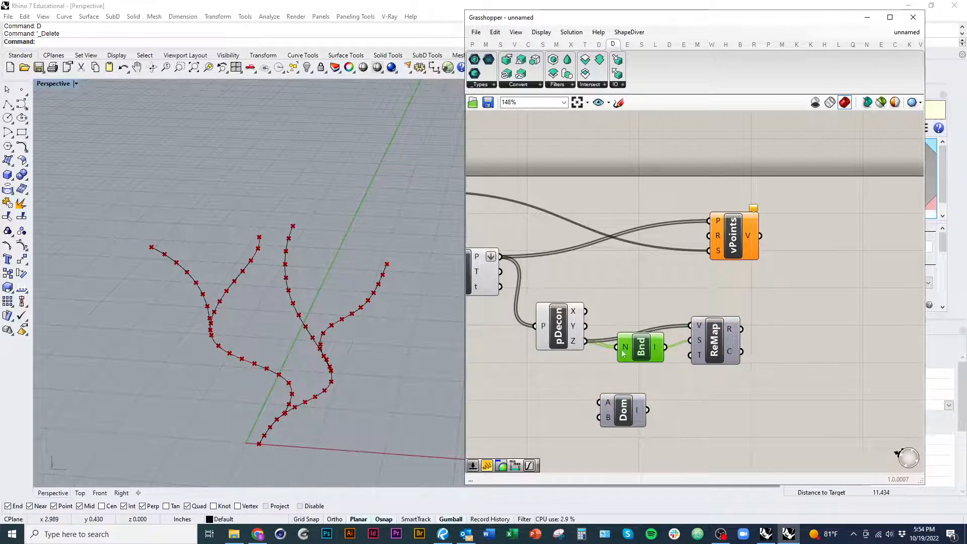
{"action": "mouse_move", "coordinate": [658, 351]}
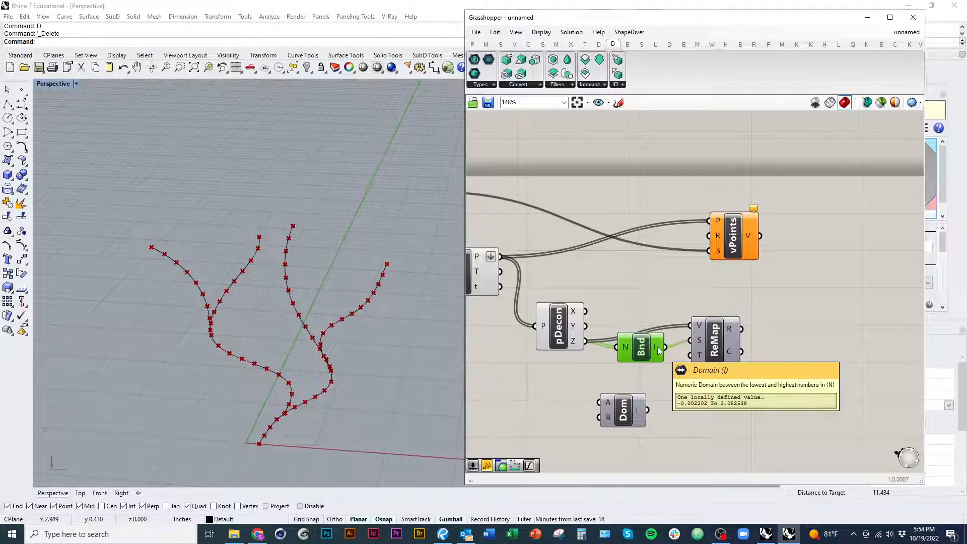
{"action": "left_click_drag", "start_coordinate": [623, 409], "coordinate": [654, 392]}
Step: Duplicate the Voxel Size slider and place the copy beside the Construct Domain component
{"action": "right_click_drag", "start_coordinate": [665, 421], "coordinate": [806, 410]}
{"action": "right_click_drag", "start_coordinate": [582, 373], "coordinate": [796, 381]}
{"action": "left_click", "coordinate": [627, 331]}
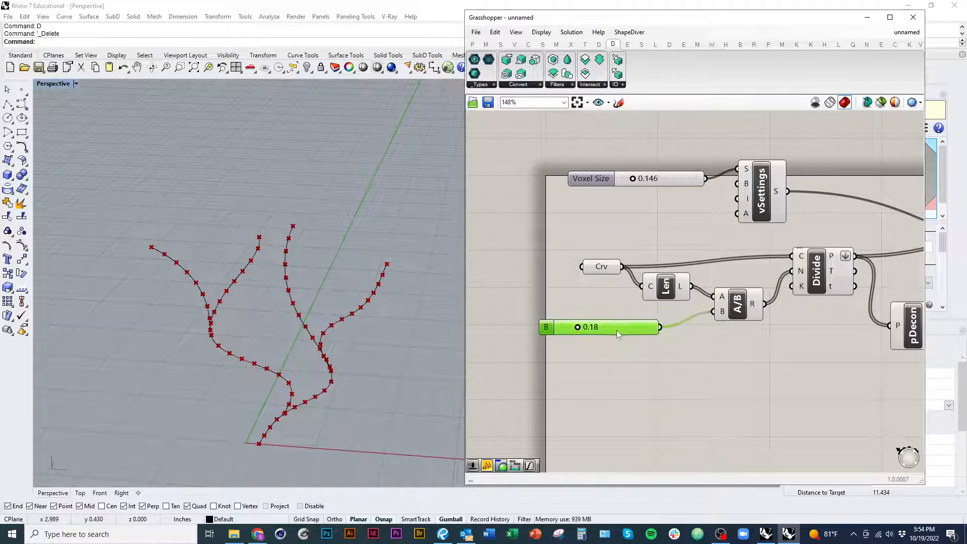
{"action": "right_click_drag", "start_coordinate": [707, 342], "coordinate": [652, 345]}
{"action": "left_click", "coordinate": [623, 185]}
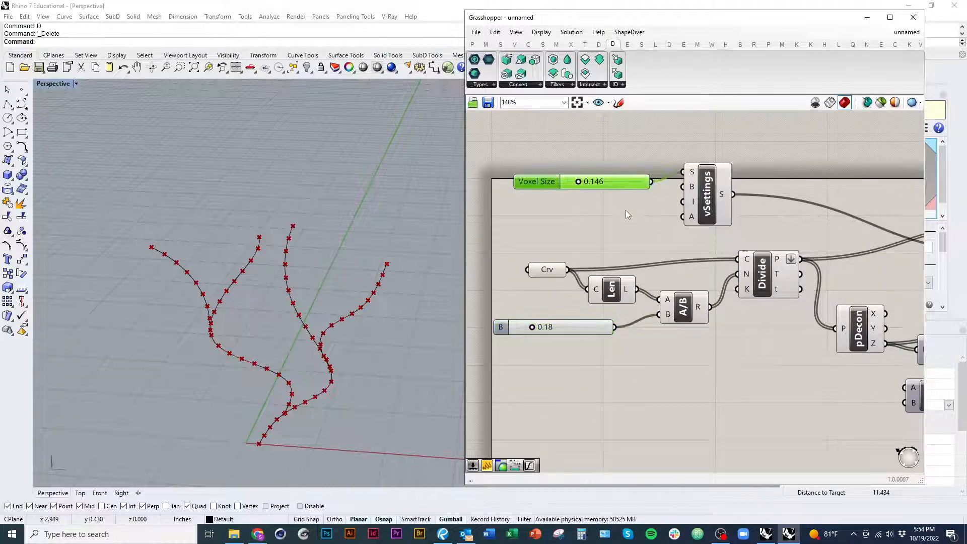
{"action": "key", "text": "ctrl+c"}
{"action": "key", "text": "ctrl+v"}
{"action": "left_click_drag", "start_coordinate": [632, 193], "coordinate": [837, 393]}
{"action": "right_click_drag", "start_coordinate": [803, 393], "coordinate": [587, 383]}
Step: Set the copied slider to 0.206, duplicate it, and wire the two sliders to the A and B inputs of Dom
{"action": "scroll", "coordinate": [587, 383], "scroll_direction": "up", "scroll_amount": 1}
{"action": "left_click_drag", "start_coordinate": [560, 383], "coordinate": [566, 383]}
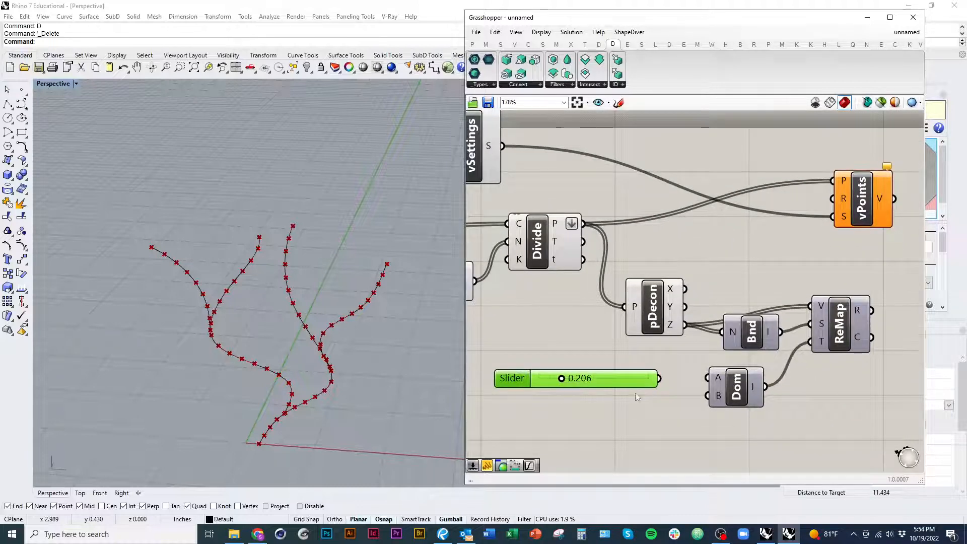
{"action": "left_click_drag", "start_coordinate": [628, 383], "coordinate": [634, 382]}
{"action": "left_click_drag", "start_coordinate": [635, 382], "coordinate": [654, 378], "text": "alt"}
Step: Move vPoints clear of the remap components and wire ReMap's R output to its R input
{"action": "right_click_drag", "start_coordinate": [802, 321], "coordinate": [665, 361]}
{"action": "left_click", "coordinate": [726, 237]}
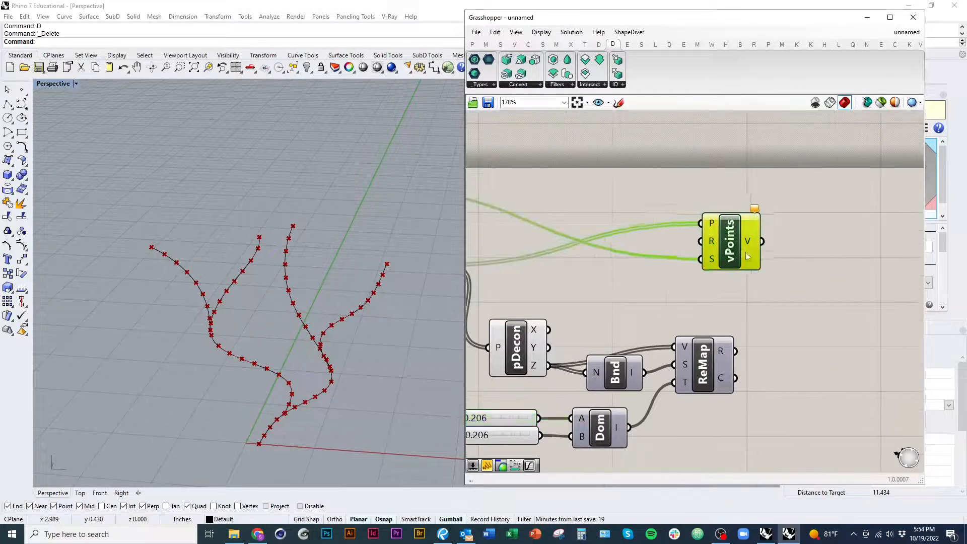
{"action": "left_click_drag", "start_coordinate": [725, 236], "coordinate": [810, 244]}
{"action": "left_click_drag", "start_coordinate": [735, 351], "coordinate": [782, 247]}
{"action": "right_click_drag", "start_coordinate": [694, 414], "coordinate": [785, 390]}
{"action": "left_click", "coordinate": [785, 390]}
Step: Set Domain start to 0.330 and Domain end to 0.251, and check the tapered volume from the side
{"action": "right_click_drag", "start_coordinate": [572, 419], "coordinate": [610, 408]}
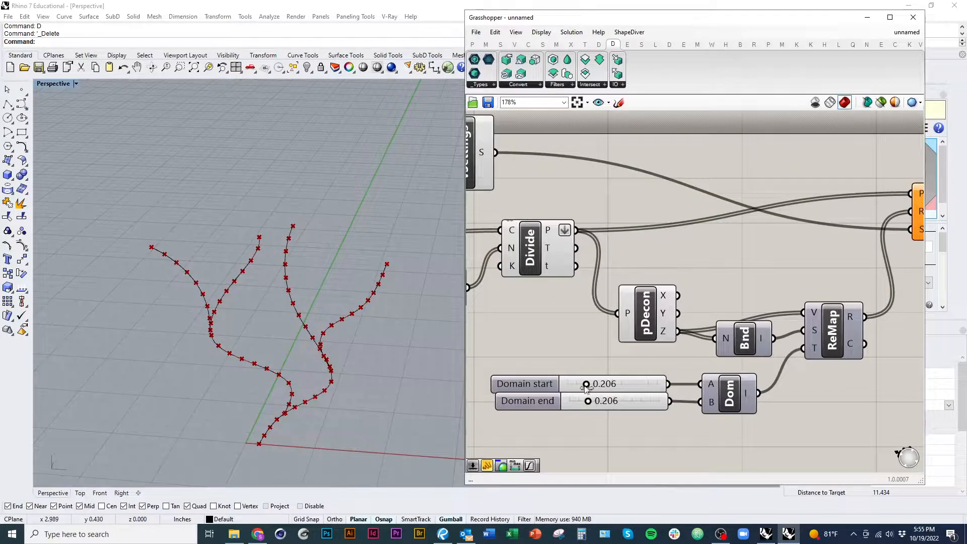
{"action": "left_click_drag", "start_coordinate": [586, 385], "coordinate": [592, 406]}
{"action": "right_click_drag", "start_coordinate": [592, 406], "coordinate": [575, 405]}
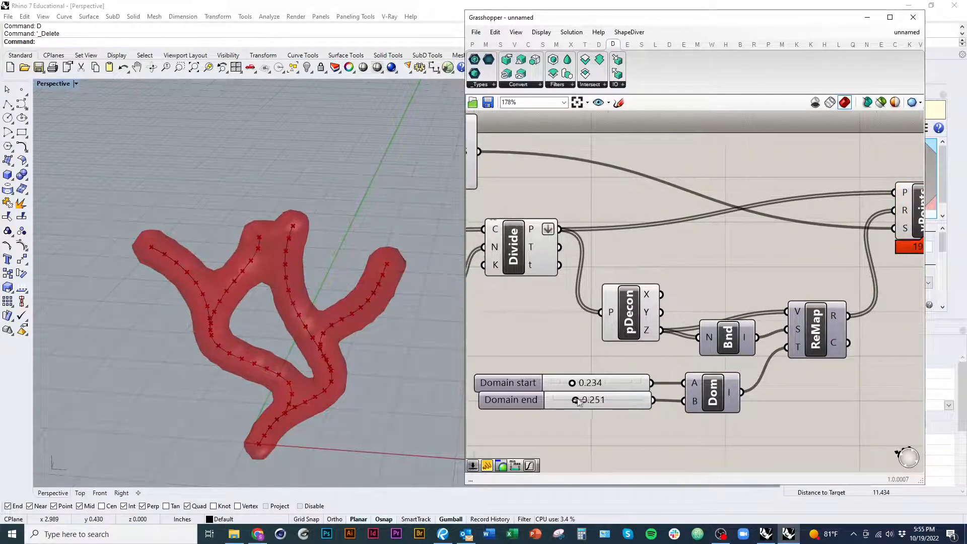
{"action": "mouse_move", "coordinate": [571, 384]}
{"action": "left_mouse_down"}
{"action": "mouse_move", "coordinate": [563, 386]}
{"action": "mouse_move", "coordinate": [580, 388]}
{"action": "left_mouse_up"}
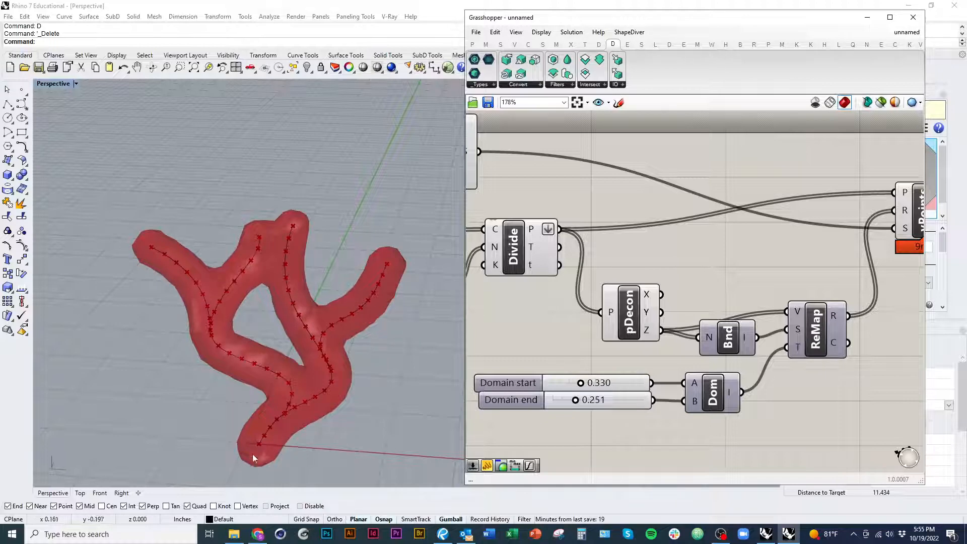
{"action": "right_click_drag", "start_coordinate": [576, 438], "coordinate": [652, 438]}
{"action": "right_click_drag", "start_coordinate": [322, 394], "coordinate": [292, 350]}
Step: Lower the Domain start slider to reduce the point radius at the base of the branches
{"action": "left_click", "coordinate": [628, 389]}
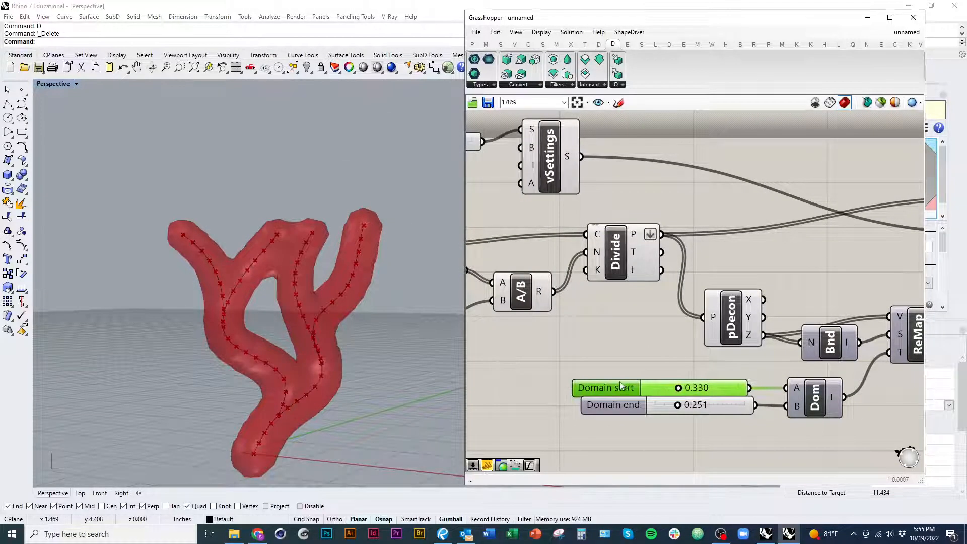
{"action": "scroll", "coordinate": [681, 387], "scroll_direction": "up", "scroll_amount": 2}
{"action": "left_click_drag", "start_coordinate": [681, 378], "coordinate": [661, 383]}
Step: Reduce the Voxel Size slider feeding vSettings to 0.119 so the thin base of the branches is meshed
{"action": "right_click_drag", "start_coordinate": [488, 270], "coordinate": [732, 324]}
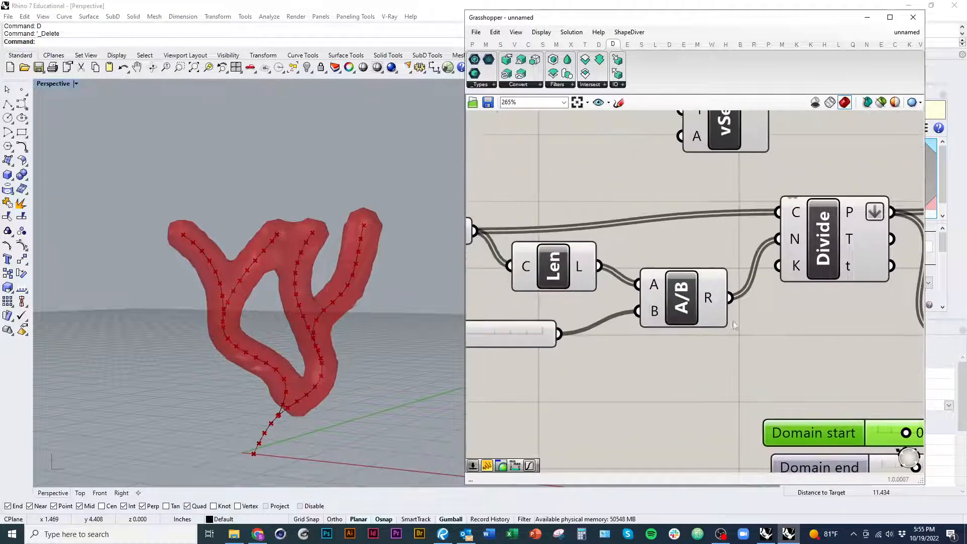
{"action": "right_click_drag", "start_coordinate": [702, 250], "coordinate": [730, 362]}
{"action": "scroll", "coordinate": [727, 353], "scroll_direction": "down", "scroll_amount": 1}
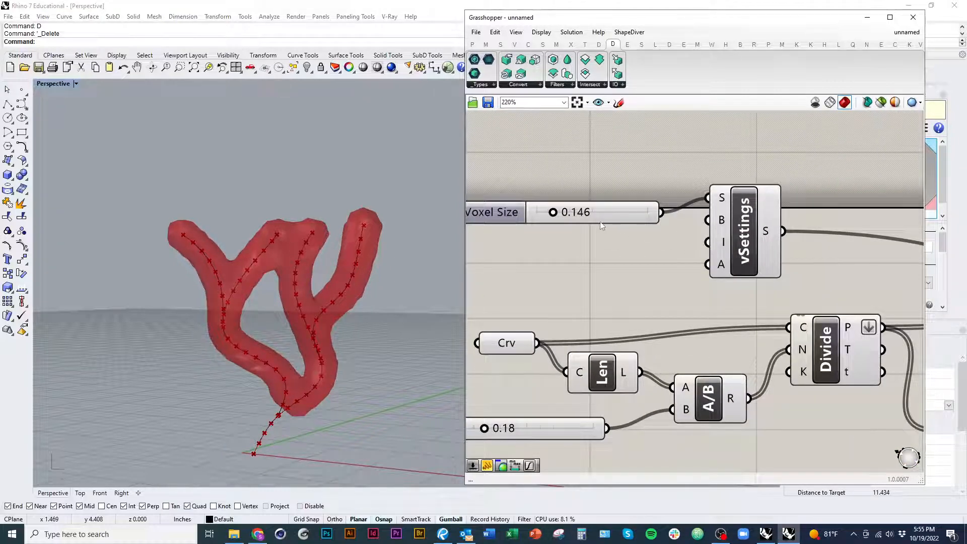
{"action": "left_click_drag", "start_coordinate": [553, 212], "coordinate": [546, 214]}
{"action": "scroll", "coordinate": [644, 291], "scroll_direction": "down", "scroll_amount": 4}
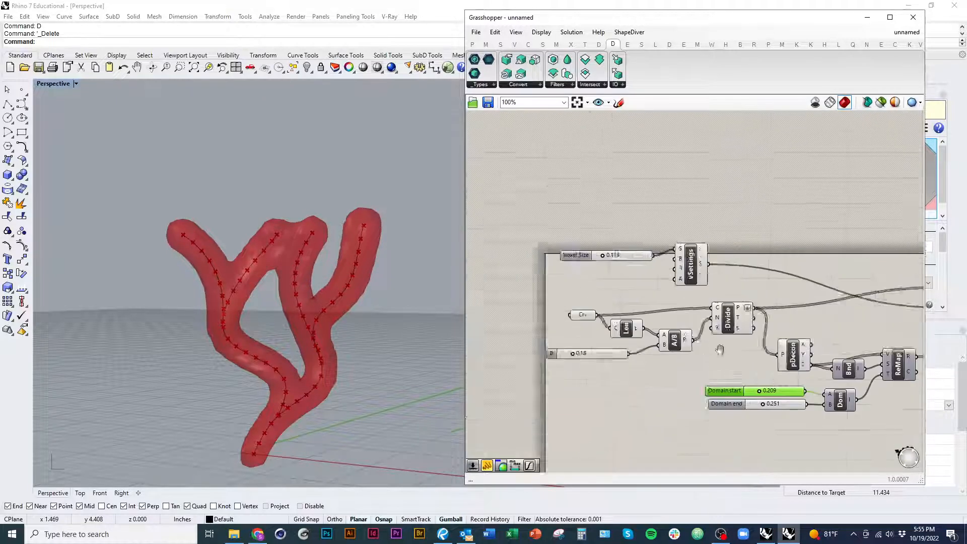
Step: Set the Domain end slider to 0.385 to thicken the branch tips, checking the volume from another angle
{"action": "scroll", "coordinate": [720, 349], "scroll_direction": "up", "scroll_amount": 4}
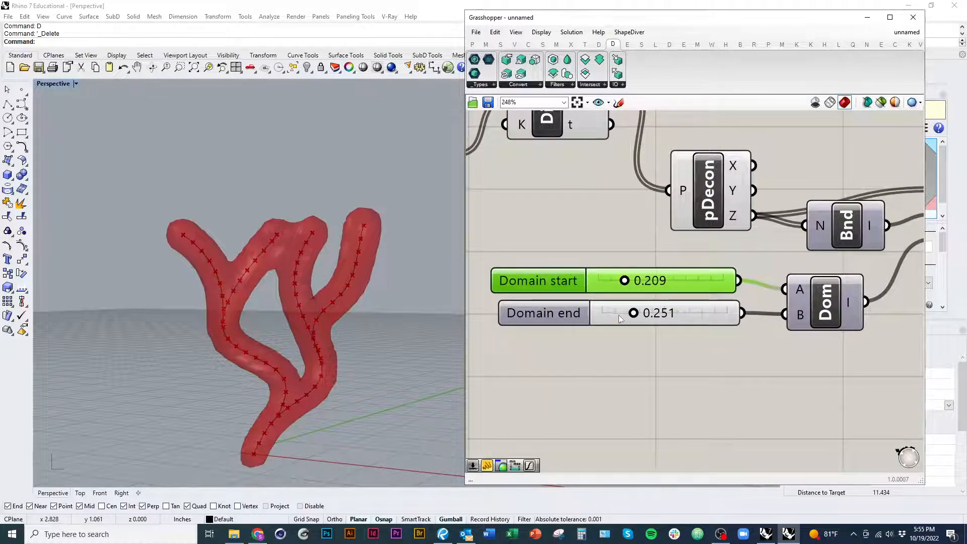
{"action": "scroll", "coordinate": [618, 386], "scroll_direction": "down", "scroll_amount": 1}
{"action": "left_click_drag", "start_coordinate": [606, 385], "coordinate": [624, 387]}
{"action": "right_click_drag", "start_coordinate": [352, 222], "coordinate": [274, 431]}
{"action": "right_click_drag", "start_coordinate": [624, 392], "coordinate": [623, 302], "text": "ctrl"}
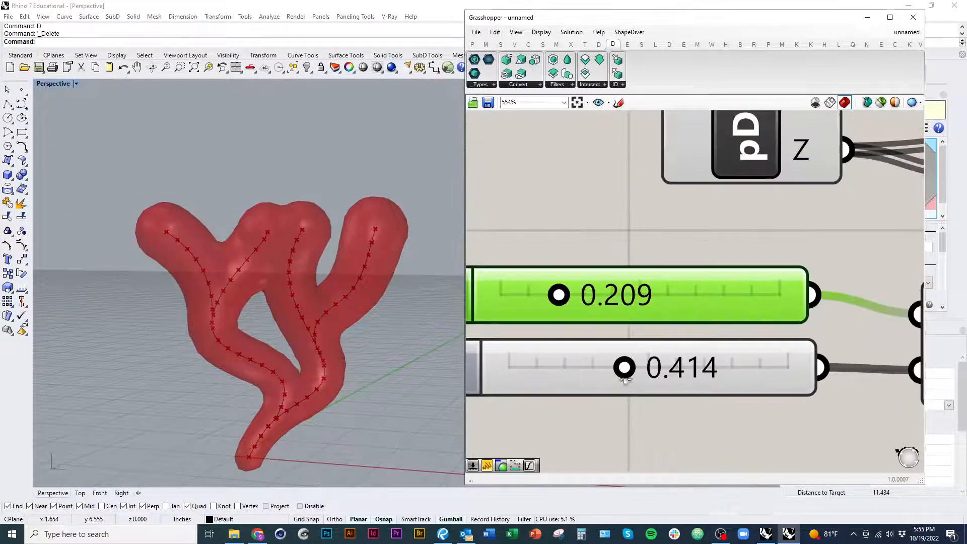
{"action": "left_click_drag", "start_coordinate": [624, 370], "coordinate": [615, 371]}
Step: Select the vPoints component to highlight its volume and turn on the preview of mesh edges
{"action": "right_click_drag", "start_coordinate": [611, 358], "coordinate": [632, 451], "text": "ctrl"}
{"action": "right_click_drag", "start_coordinate": [593, 298], "coordinate": [686, 399]}
{"action": "right_click_drag", "start_coordinate": [861, 381], "coordinate": [753, 358]}
{"action": "right_click_drag", "start_coordinate": [826, 349], "coordinate": [708, 349]}
{"action": "right_click_drag", "start_coordinate": [717, 306], "coordinate": [723, 283], "text": "ctrl"}
{"action": "left_click", "coordinate": [725, 282]}
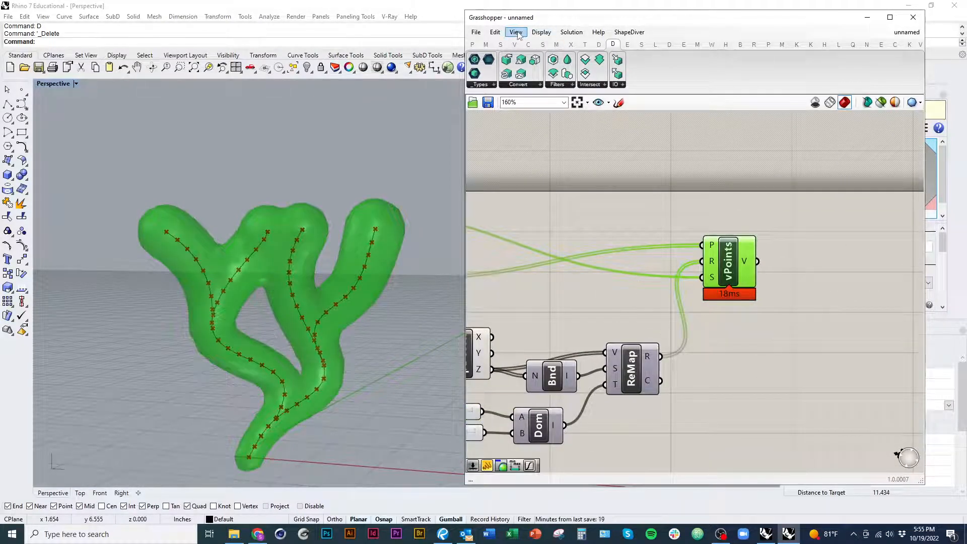
{"action": "left_click", "coordinate": [541, 32]}
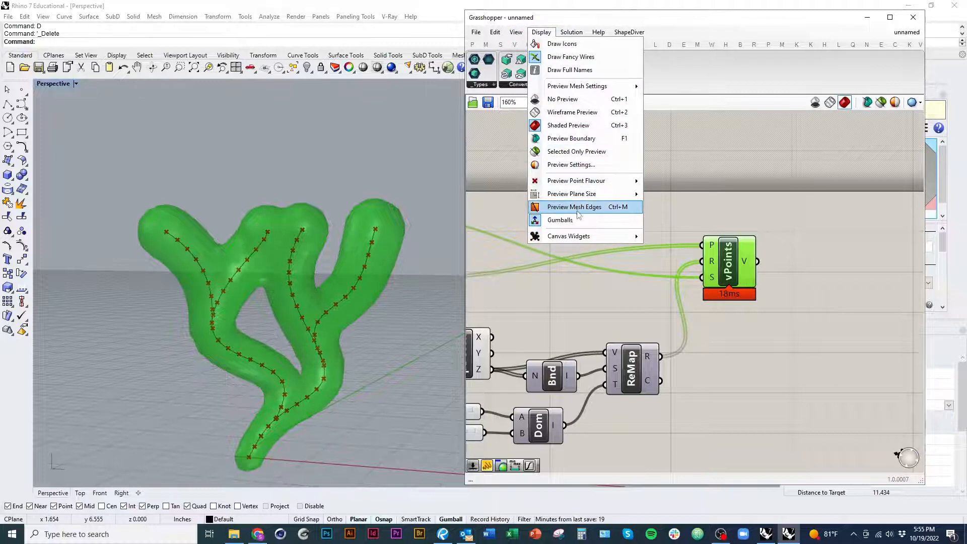
{"action": "left_click", "coordinate": [552, 210]}
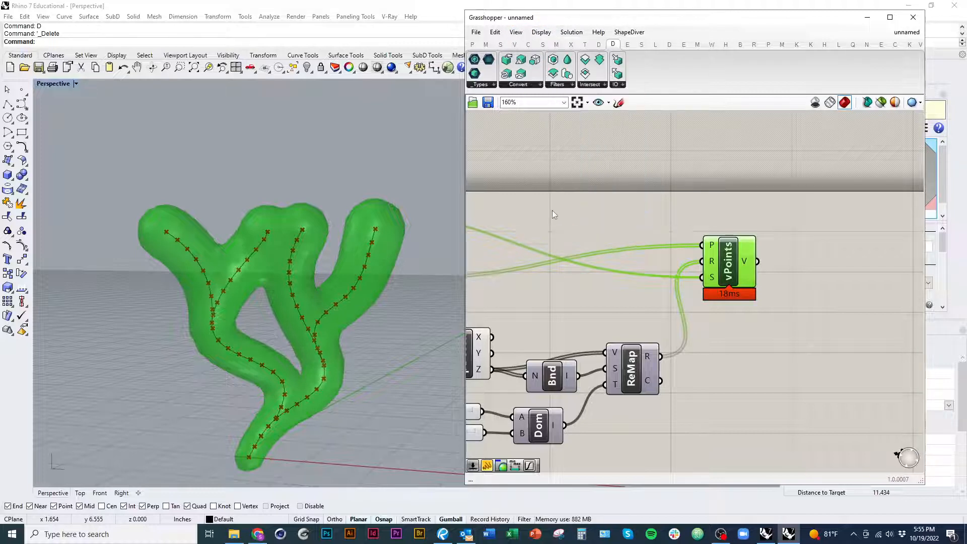
{"action": "left_click", "coordinate": [623, 206]}
{"action": "right_click_drag", "start_coordinate": [816, 300], "coordinate": [742, 297]}
{"action": "double_click", "coordinate": [742, 297]}
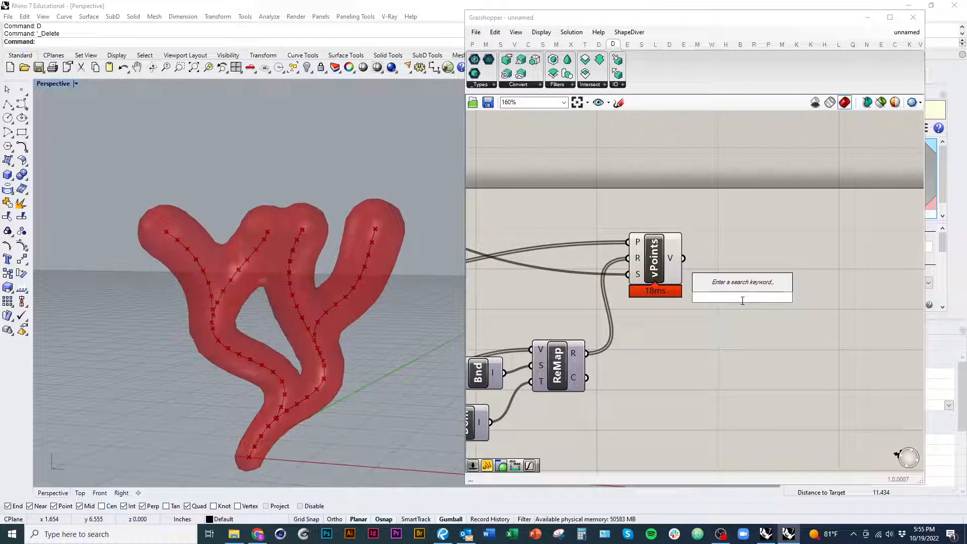
{"action": "type", "text": "flipm"}
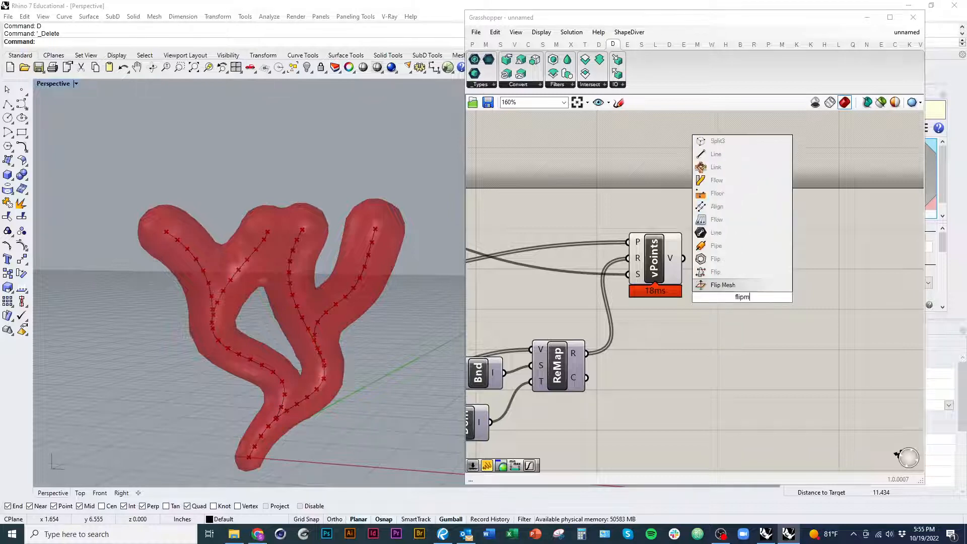
{"action": "type", "text": "esh"}
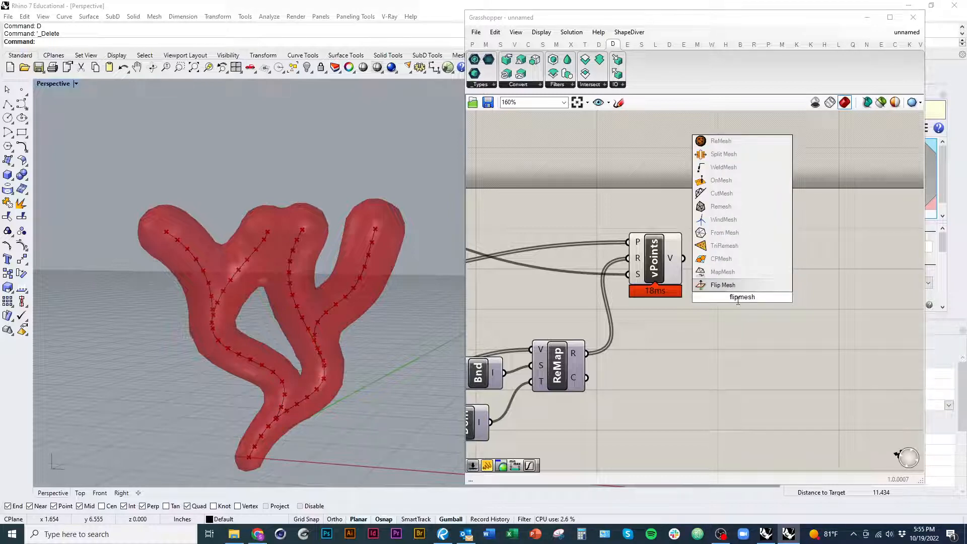
{"action": "left_click", "coordinate": [717, 286]}
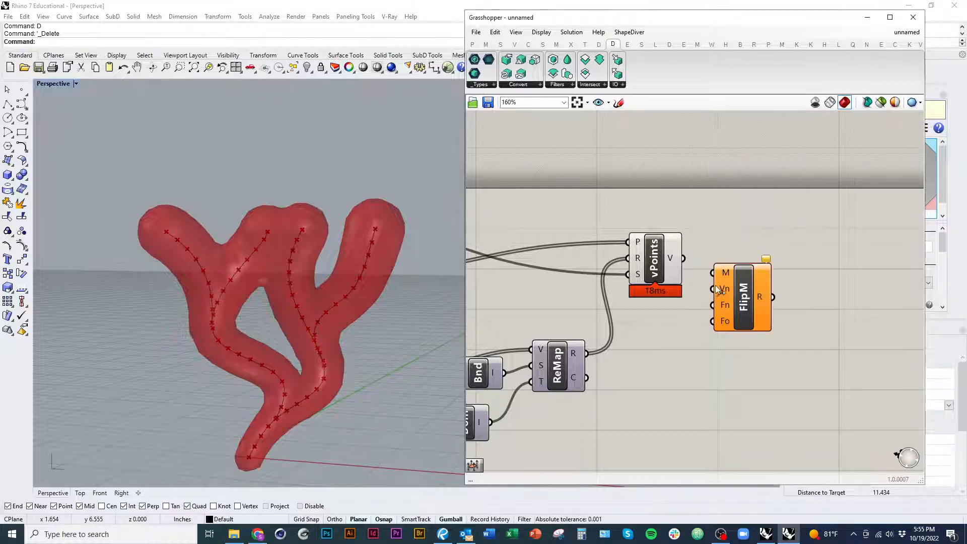
{"action": "left_click", "coordinate": [733, 308]}
{"action": "key", "text": "Delete"}
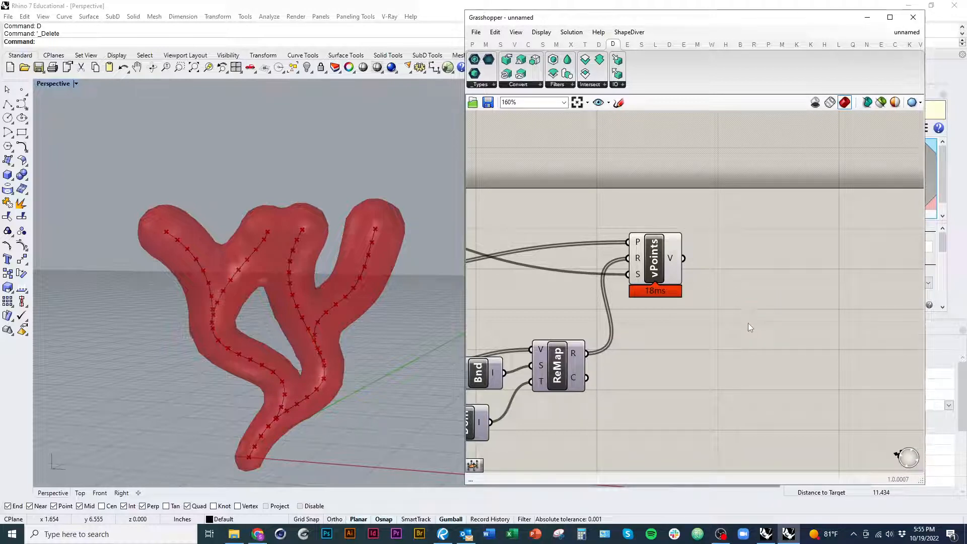
Step: Add a Mesh Flip component beside vPoints and wire the V output of vPoints to its M input
{"action": "double_click", "coordinate": [748, 323]}
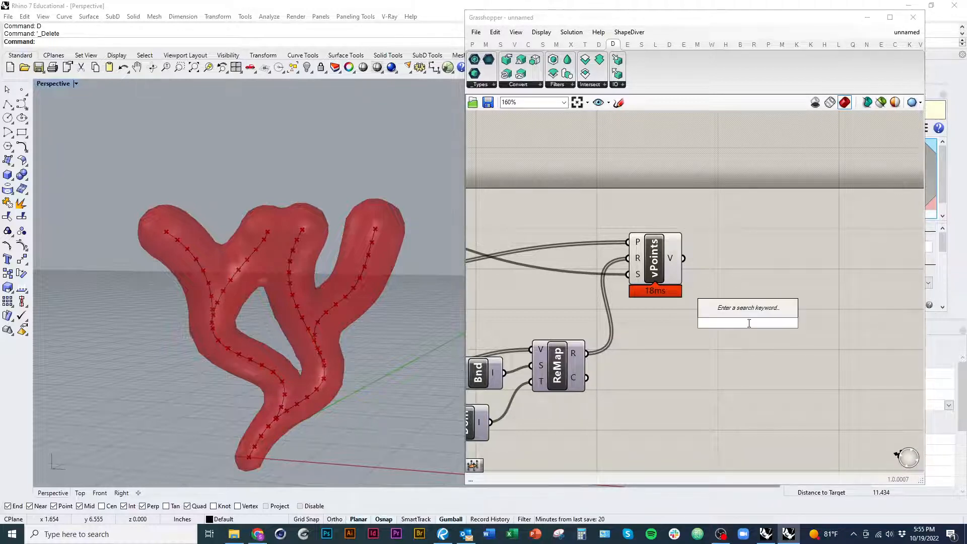
{"action": "type", "text": "flip"}
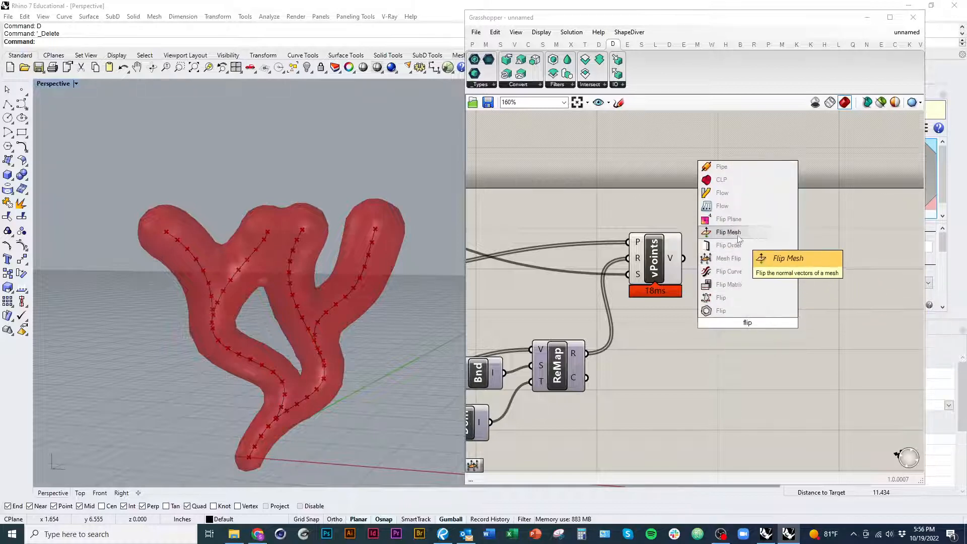
{"action": "left_click", "coordinate": [744, 260]}
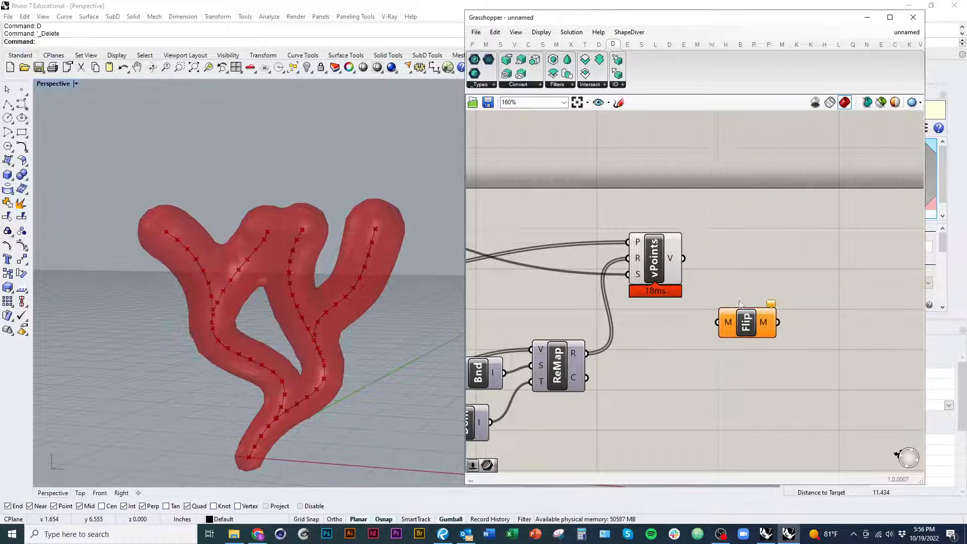
{"action": "left_click_drag", "start_coordinate": [720, 288], "coordinate": [727, 290]}
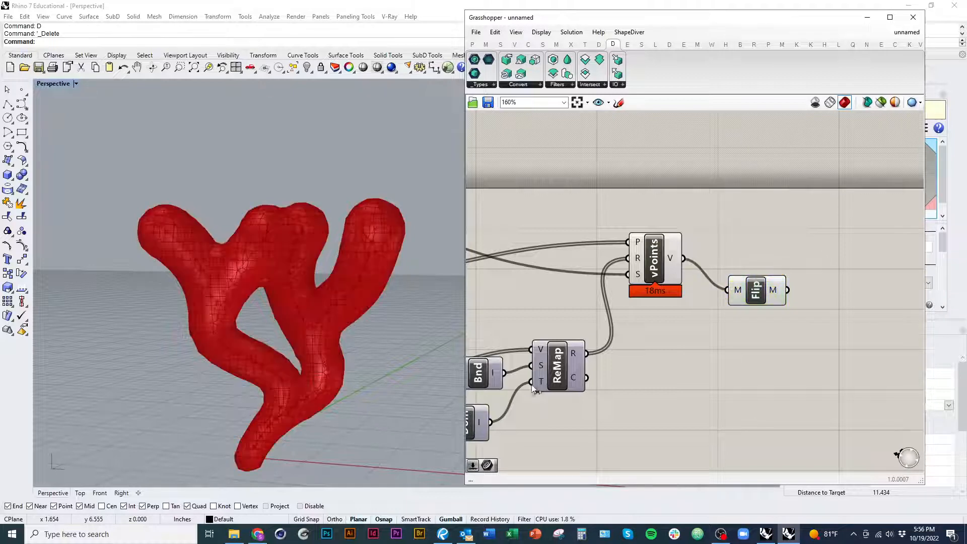
Step: Switch the Perspective viewport to Wireframe display and inspect the flipped mesh's faces up close
{"action": "right_click_drag", "start_coordinate": [347, 297], "coordinate": [309, 329]}
{"action": "scroll", "coordinate": [231, 230], "scroll_direction": "up", "scroll_amount": 5}
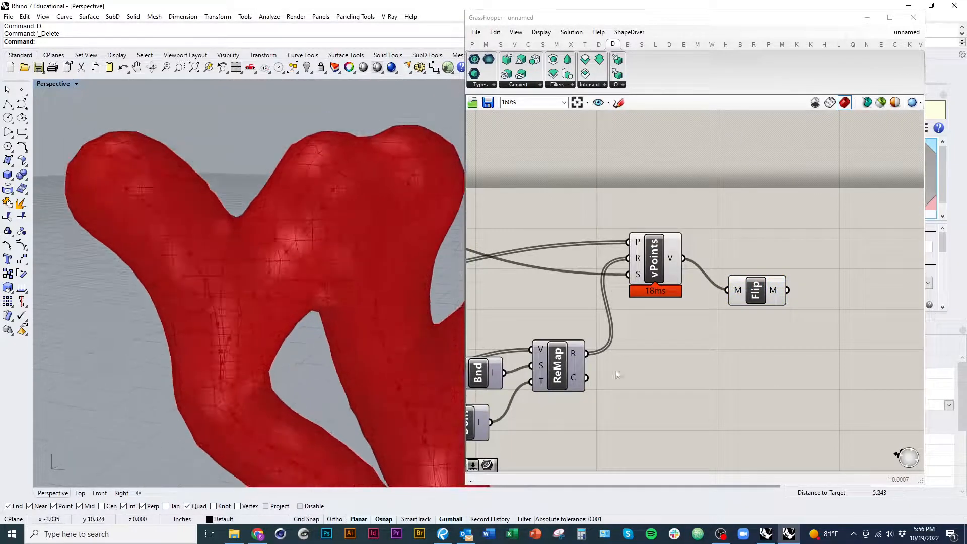
{"action": "key", "text": "ctrl+alt+s"}
{"action": "mouse_move", "coordinate": [177, 293]}
{"action": "right_mouse_down"}
{"action": "mouse_move", "coordinate": [185, 330]}
{"action": "mouse_move", "coordinate": [253, 301]}
{"action": "mouse_move", "coordinate": [233, 281]}
{"action": "right_mouse_up"}
{"action": "key", "text": "ctrl+alt+w"}
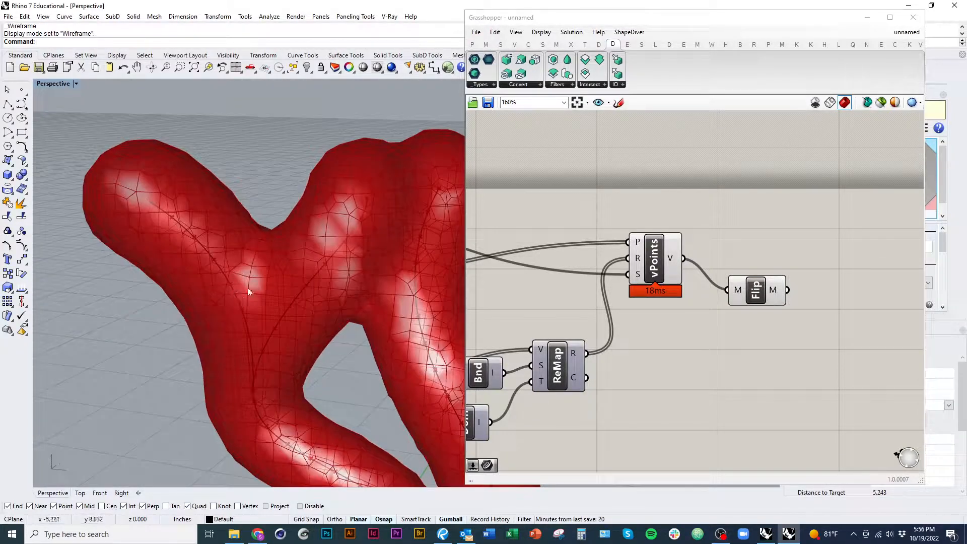
{"action": "right_click_drag", "start_coordinate": [327, 301], "coordinate": [338, 293]}
Step: Set the Voxel Size slider to 0.036 and inspect the finer mesh along the lower branches
{"action": "scroll", "coordinate": [597, 425], "scroll_direction": "down", "scroll_amount": 4}
{"action": "right_click_drag", "start_coordinate": [597, 425], "coordinate": [803, 329]}
{"action": "scroll", "coordinate": [569, 237], "scroll_direction": "up", "scroll_amount": 7}
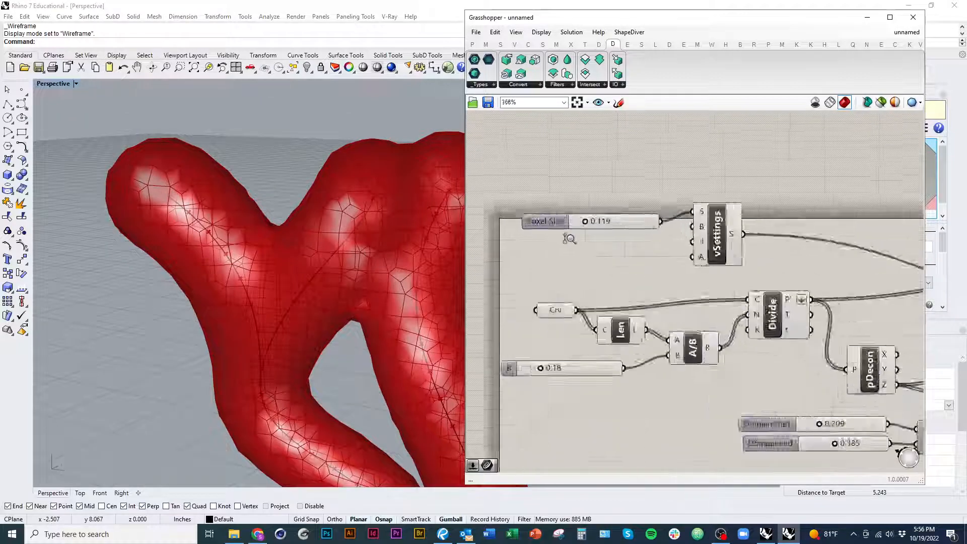
{"action": "right_click_drag", "start_coordinate": [610, 249], "coordinate": [630, 242]}
{"action": "scroll", "coordinate": [614, 201], "scroll_direction": "up", "scroll_amount": 5}
{"action": "left_click_drag", "start_coordinate": [618, 257], "coordinate": [581, 267]}
{"action": "scroll", "coordinate": [285, 292], "scroll_direction": "down", "scroll_amount": 9}
{"action": "scroll", "coordinate": [292, 288], "scroll_direction": "up", "scroll_amount": 8}
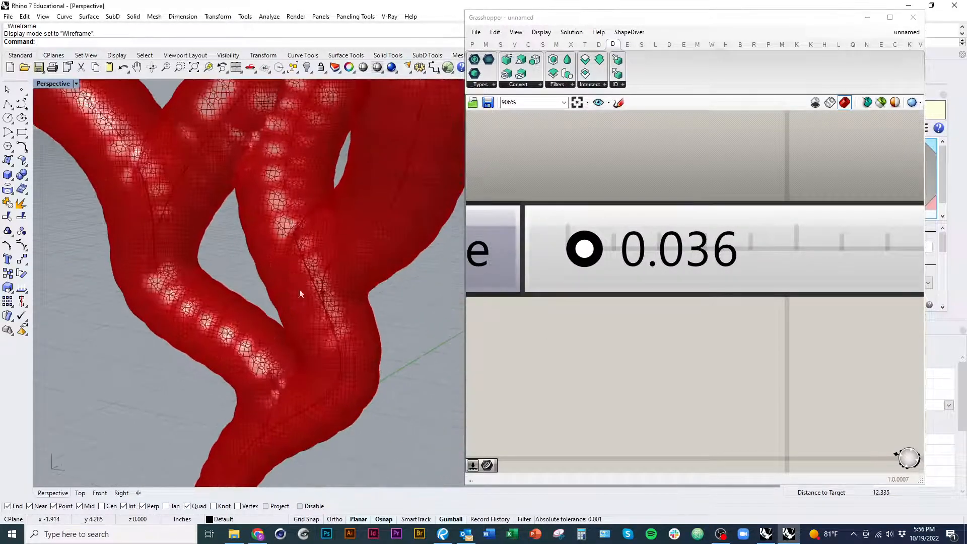
{"action": "right_click_drag", "start_coordinate": [299, 289], "coordinate": [276, 324]}
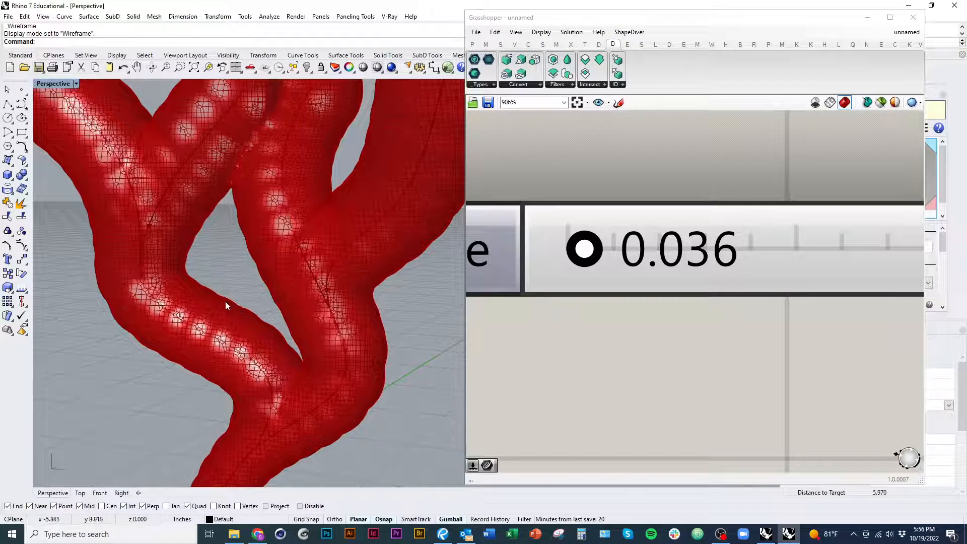
{"action": "right_click_drag", "start_coordinate": [228, 333], "coordinate": [237, 341]}
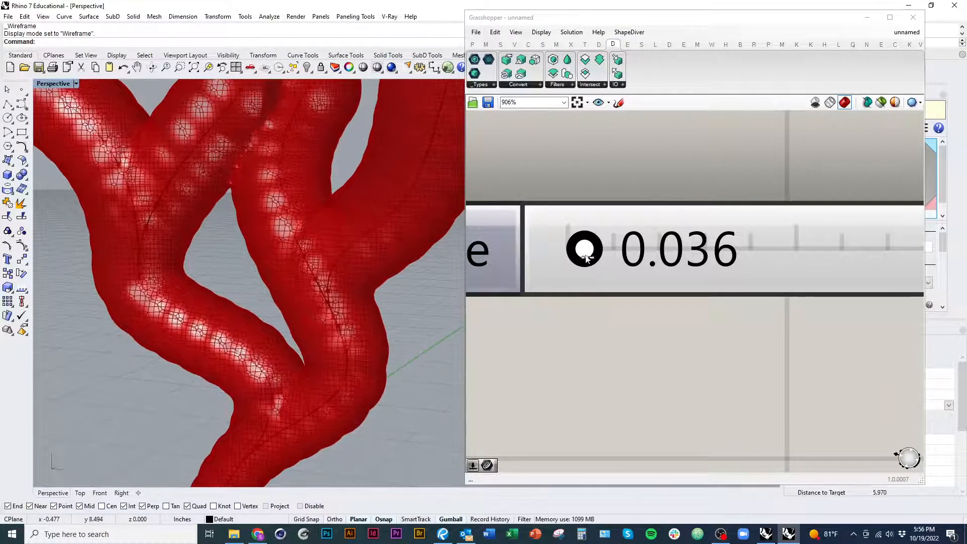
Step: Set the Voxel Size slider to 0.027 and inspect the mesh as a whole and at the branch tips
{"action": "scroll", "coordinate": [589, 260], "scroll_direction": "up", "scroll_amount": 4}
{"action": "left_click_drag", "start_coordinate": [589, 260], "coordinate": [580, 261]}
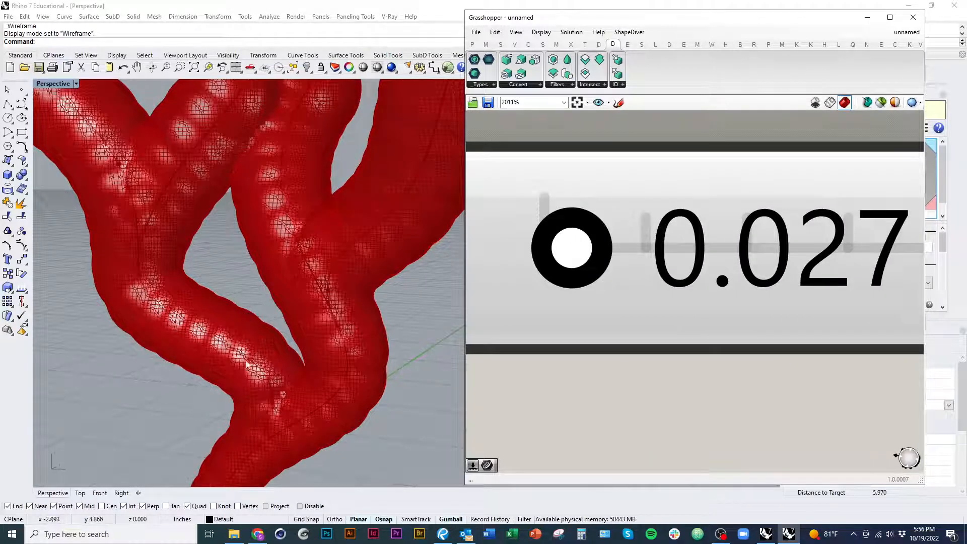
{"action": "scroll", "coordinate": [285, 351], "scroll_direction": "down", "scroll_amount": 5}
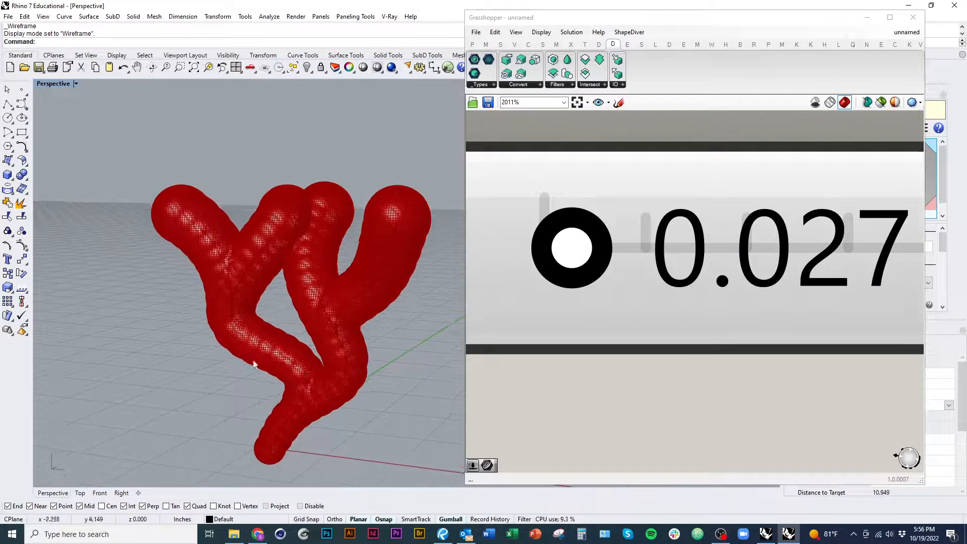
{"action": "mouse_move", "coordinate": [299, 276]}
{"action": "right_mouse_down"}
{"action": "mouse_move", "coordinate": [312, 306]}
{"action": "mouse_move", "coordinate": [310, 281]}
{"action": "right_mouse_up"}
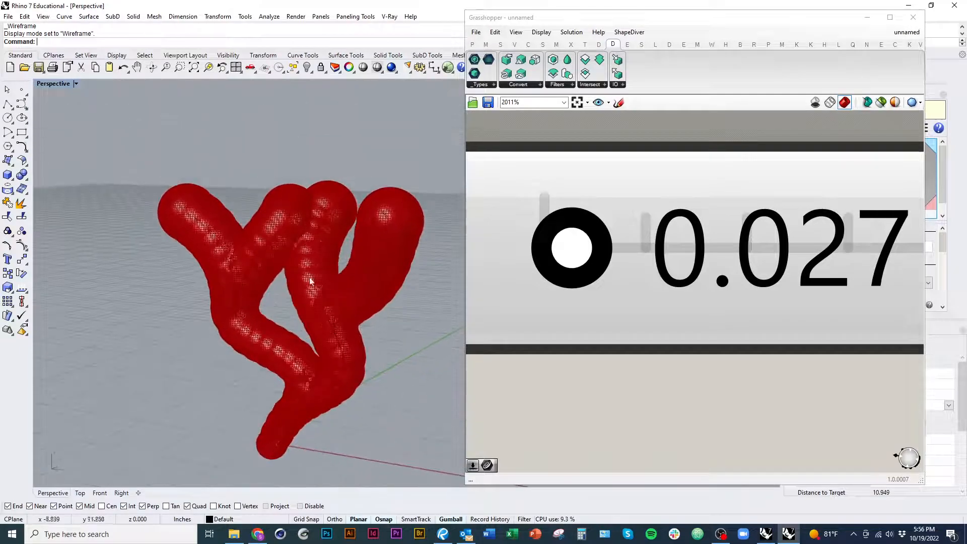
{"action": "scroll", "coordinate": [310, 206], "scroll_direction": "up", "scroll_amount": 10}
{"action": "right_click_drag", "start_coordinate": [324, 186], "coordinate": [333, 172]}
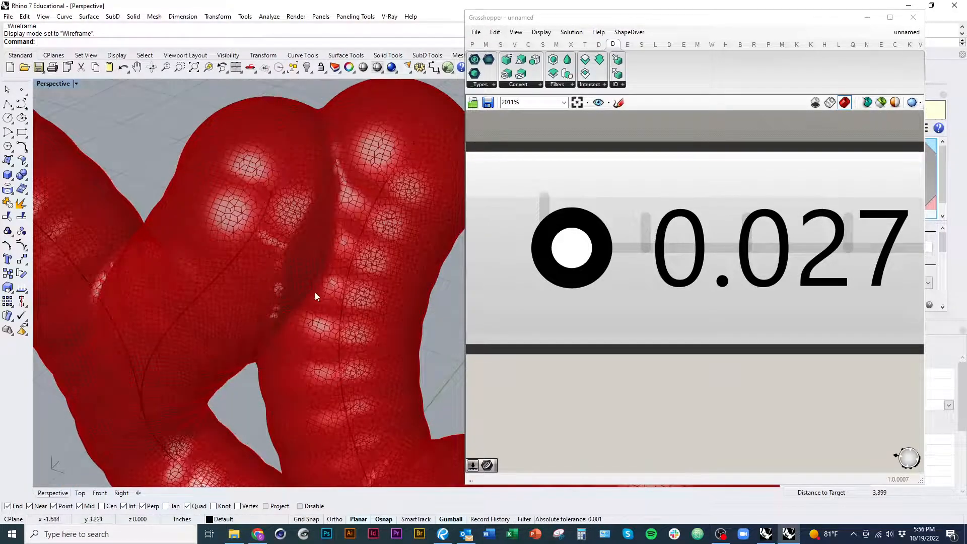
{"action": "right_click_drag", "start_coordinate": [316, 296], "coordinate": [341, 176]}
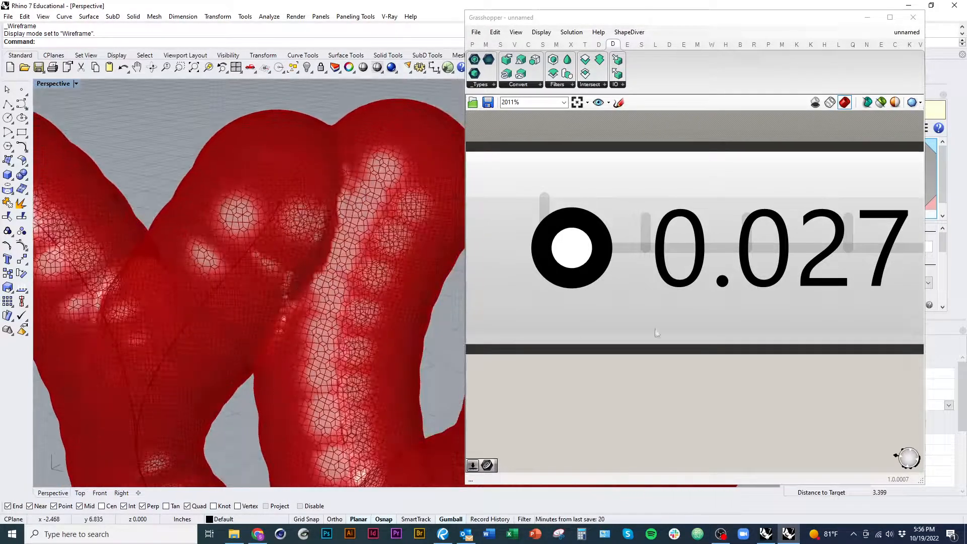
{"action": "scroll", "coordinate": [572, 327], "scroll_direction": "down", "scroll_amount": 3}
{"action": "right_click_drag", "start_coordinate": [393, 354], "coordinate": [340, 359]}
Step: Set the Voxel Size slider to 0.084 and check the coarser mesh around the branch junctions
{"action": "scroll", "coordinate": [340, 358], "scroll_direction": "down", "scroll_amount": 5}
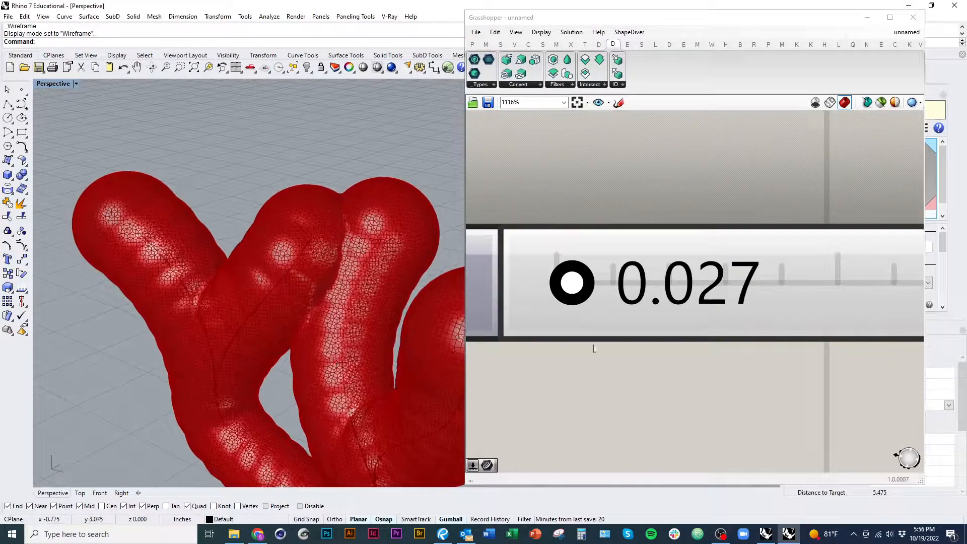
{"action": "left_click_drag", "start_coordinate": [573, 295], "coordinate": [603, 295]}
{"action": "right_click_drag", "start_coordinate": [375, 302], "coordinate": [304, 228]}
{"action": "scroll", "coordinate": [302, 242], "scroll_direction": "down", "scroll_amount": 3}
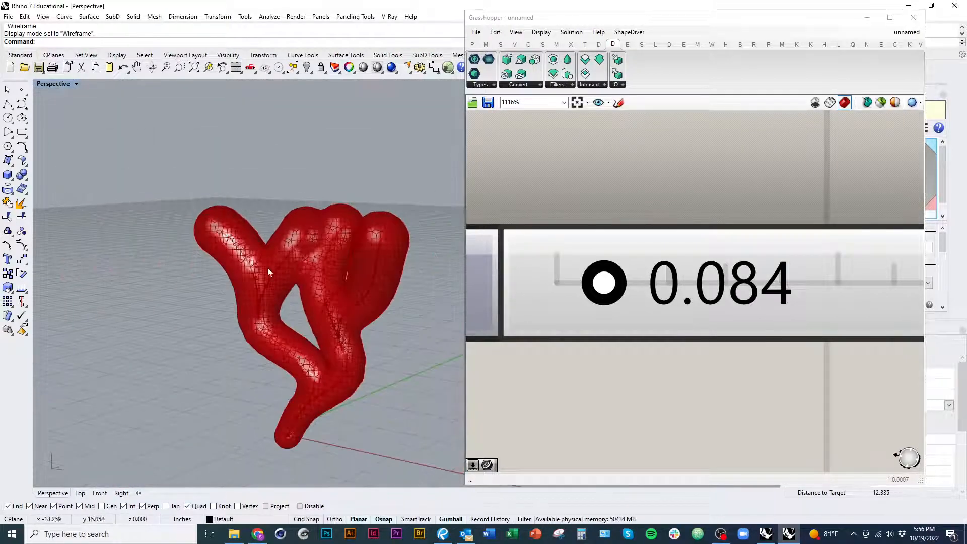
{"action": "scroll", "coordinate": [322, 287], "scroll_direction": "up", "scroll_amount": 5}
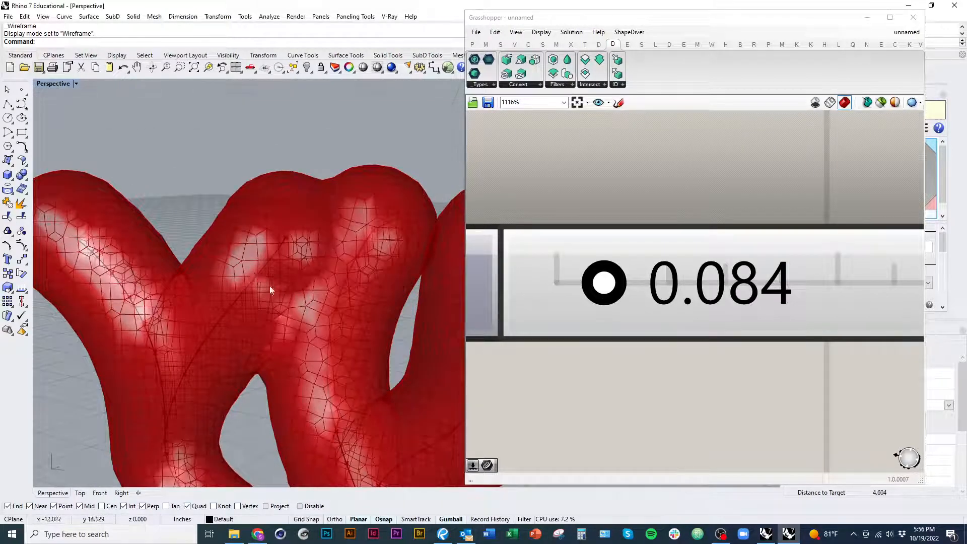
{"action": "scroll", "coordinate": [318, 328], "scroll_direction": "down", "scroll_amount": 5}
{"action": "scroll", "coordinate": [293, 241], "scroll_direction": "up", "scroll_amount": 2}
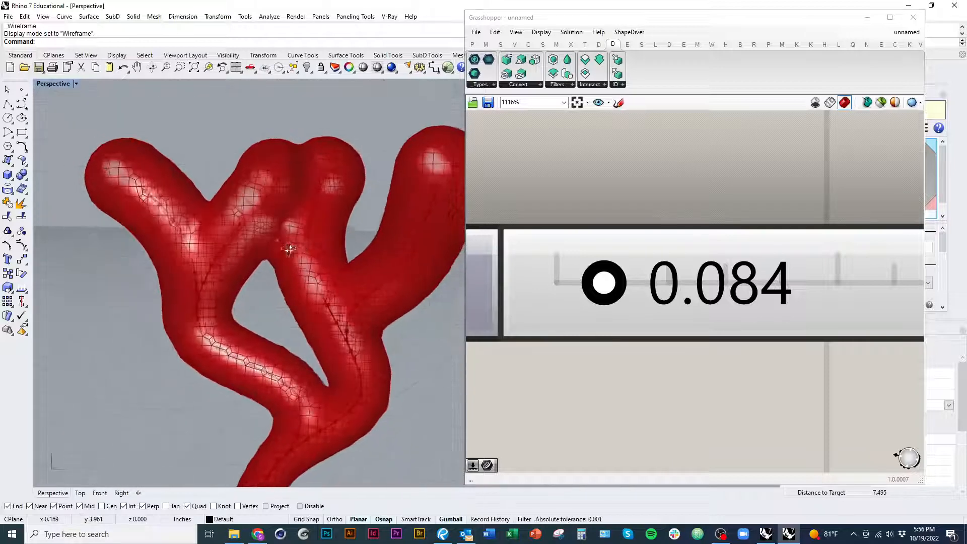
{"action": "right_click_drag", "start_coordinate": [290, 249], "coordinate": [188, 252]}
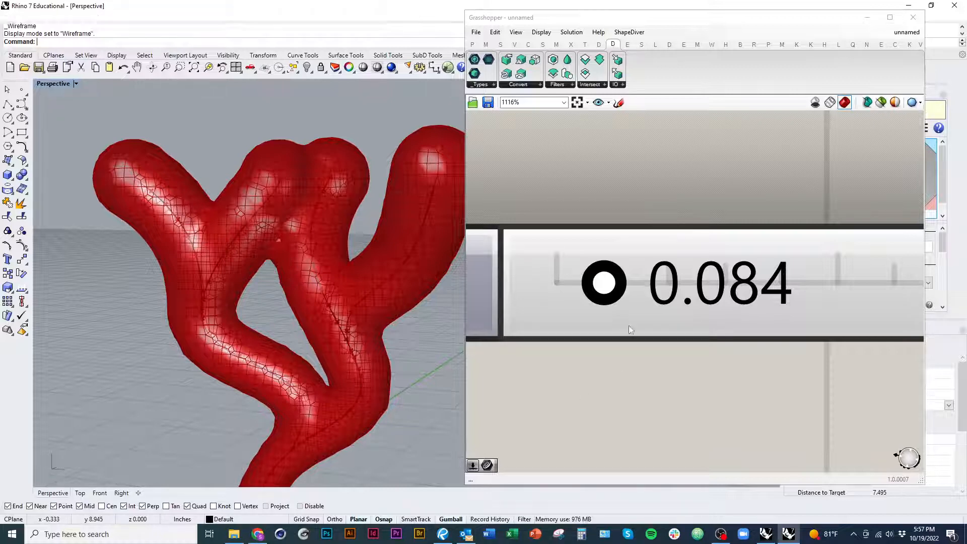
Step: Set the point-spacing slider on the B input of A/B to 0.34 and check the volume's surface
{"action": "scroll", "coordinate": [628, 325], "scroll_direction": "down", "scroll_amount": 5}
{"action": "scroll", "coordinate": [614, 292], "scroll_direction": "up", "scroll_amount": 3}
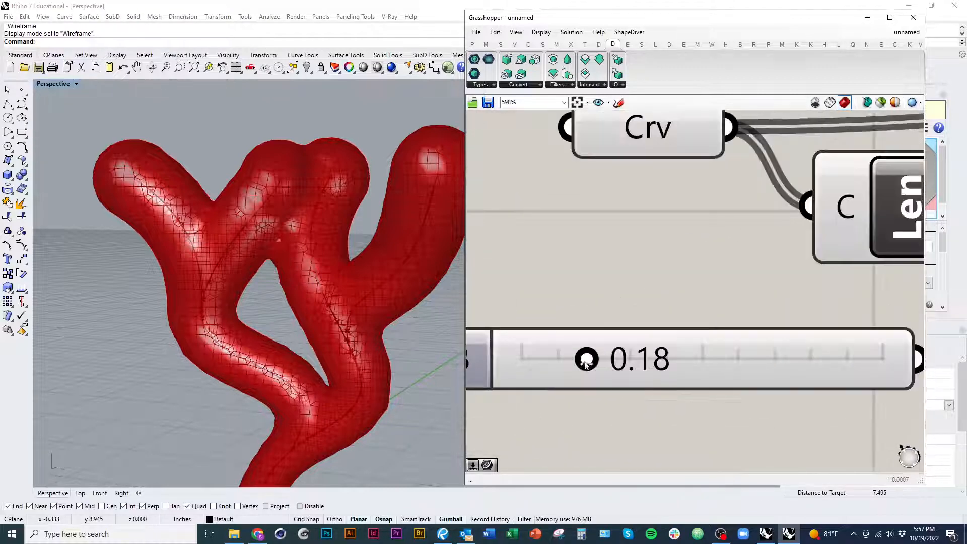
{"action": "left_click_drag", "start_coordinate": [586, 364], "coordinate": [644, 372]}
{"action": "right_click_drag", "start_coordinate": [424, 386], "coordinate": [376, 326], "text": "shift"}
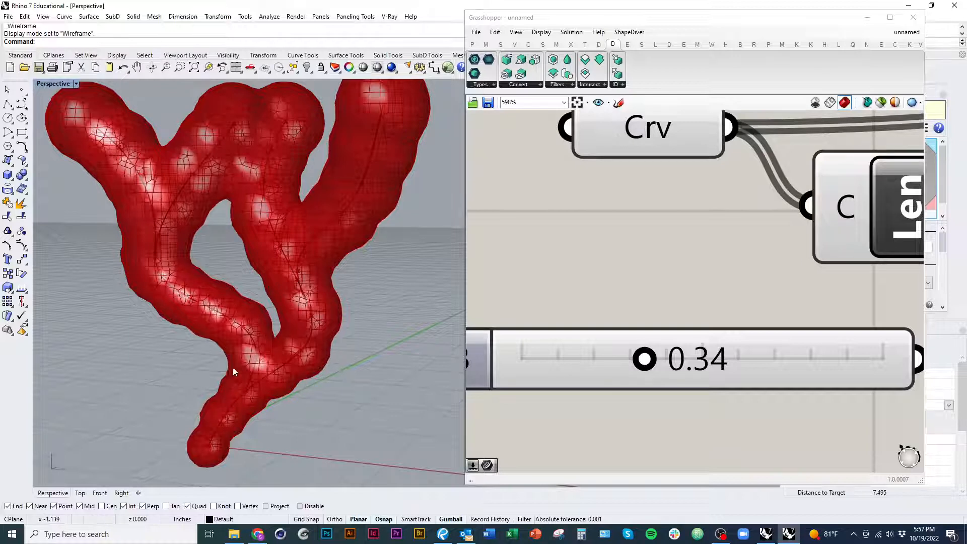
Step: Set the point-spacing slider on the B input of A/B to 0.13
{"action": "left_click_drag", "start_coordinate": [646, 364], "coordinate": [576, 371]}
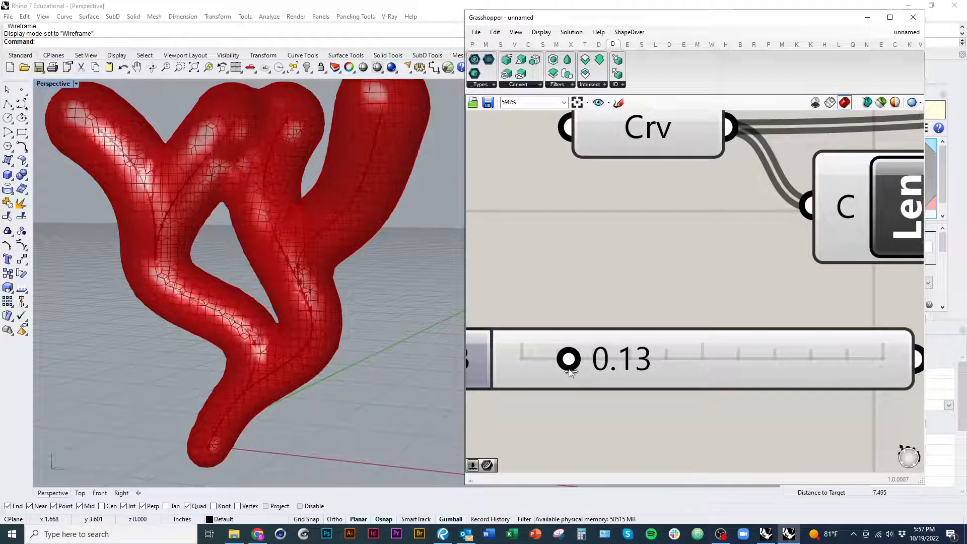
{"action": "scroll", "coordinate": [583, 271], "scroll_direction": "down", "scroll_amount": 5}
{"action": "scroll", "coordinate": [735, 328], "scroll_direction": "up", "scroll_amount": 3}
{"action": "scroll", "coordinate": [805, 282], "scroll_direction": "up", "scroll_amount": 2}
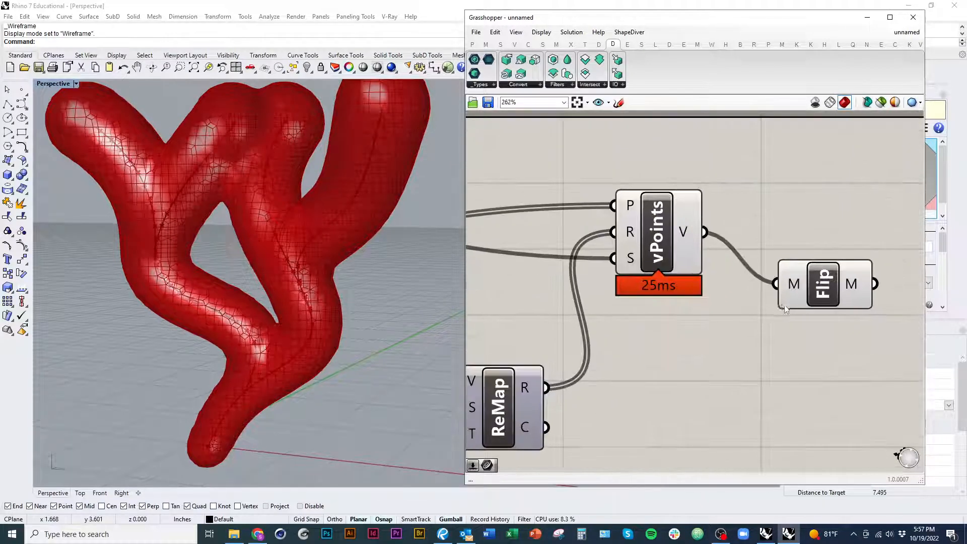
{"action": "left_click", "coordinate": [813, 269]}
{"action": "right_click_drag", "start_coordinate": [813, 283], "coordinate": [651, 312]}
{"action": "right_click", "coordinate": [636, 296]}
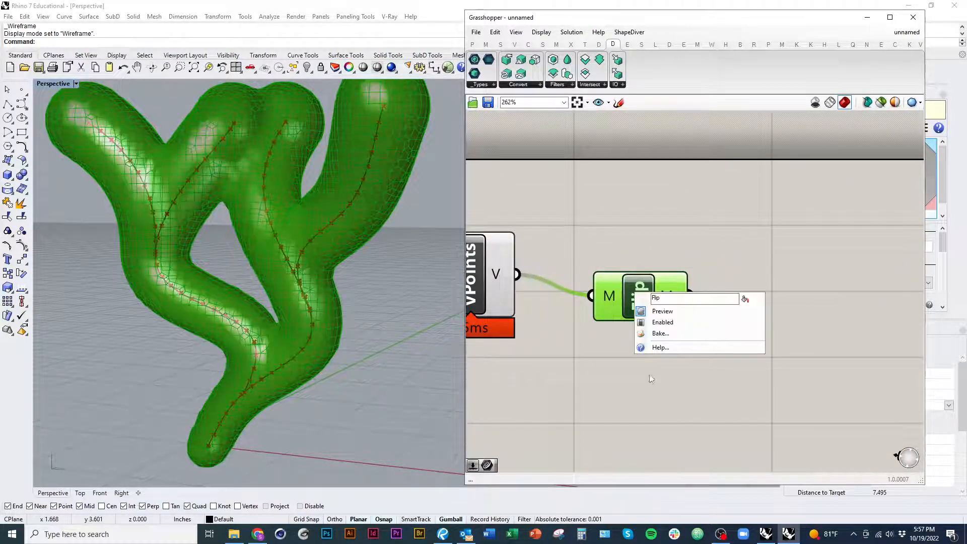
{"action": "left_click", "coordinate": [663, 322]}
{"action": "right_click", "coordinate": [627, 302]}
{"action": "right_click_drag", "start_coordinate": [632, 323], "coordinate": [722, 320]}
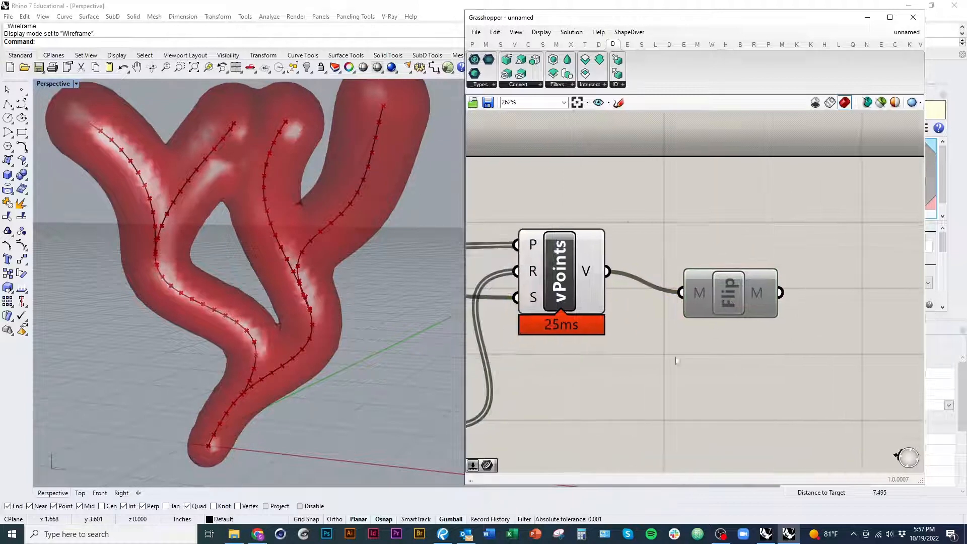
{"action": "right_click", "coordinate": [725, 305]}
{"action": "left_click", "coordinate": [751, 332]}
Step: Bake the output mesh of the Flip component into the Rhino document
{"action": "right_click", "coordinate": [733, 300]}
{"action": "left_click", "coordinate": [748, 341]}
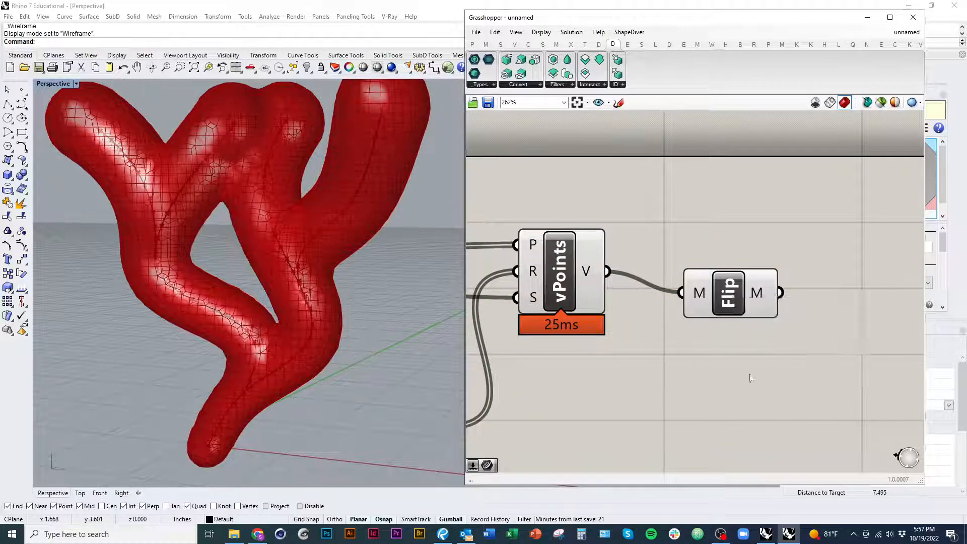
{"action": "left_click", "coordinate": [770, 431]}
Step: Select the baked branching mesh in the Perspective viewport, move it clear of the red Grasshopper preview, and deselect it
{"action": "scroll", "coordinate": [358, 376], "scroll_direction": "down", "scroll_amount": 4}
{"action": "left_click", "coordinate": [345, 352]}
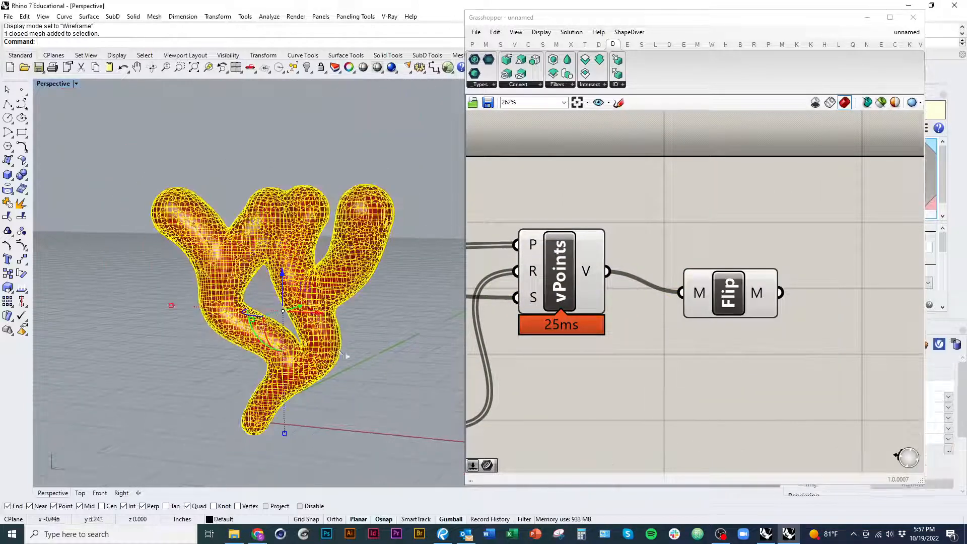
{"action": "scroll", "coordinate": [345, 352], "scroll_direction": "down", "scroll_amount": 7}
{"action": "right_click_drag", "start_coordinate": [345, 352], "coordinate": [353, 385]}
{"action": "left_click_drag", "start_coordinate": [369, 342], "coordinate": [231, 339]}
{"action": "right_click_drag", "start_coordinate": [231, 338], "coordinate": [330, 344], "text": "shift"}
{"action": "scroll", "coordinate": [329, 343], "scroll_direction": "up", "scroll_amount": 4}
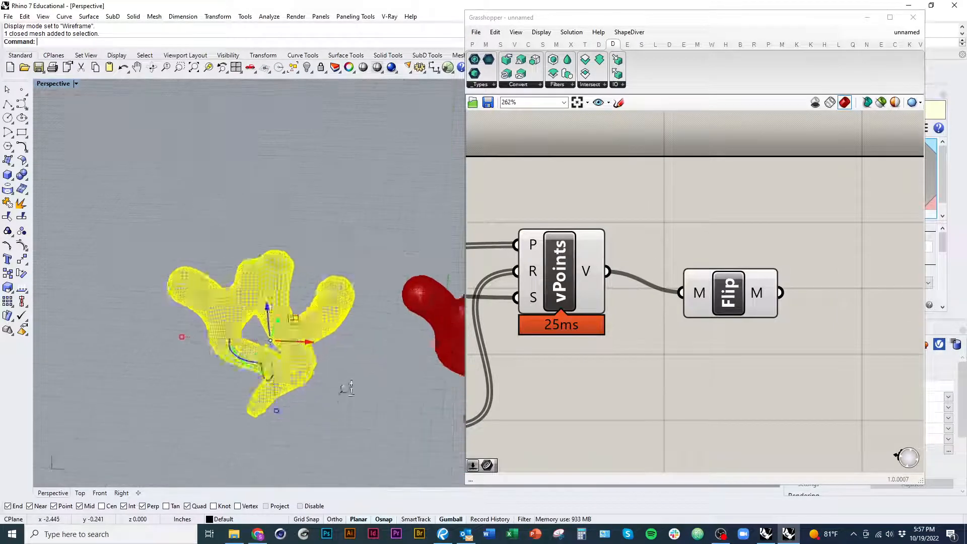
{"action": "left_click", "coordinate": [346, 391]}
Step: Switch the Perspective viewport to Rendered display and inspect the baked mesh beside the preview from several sides
{"action": "right_click_drag", "start_coordinate": [345, 390], "coordinate": [304, 357]}
{"action": "key", "text": "ctrl+alt+r"}
{"action": "scroll", "coordinate": [317, 275], "scroll_direction": "up", "scroll_amount": 5}
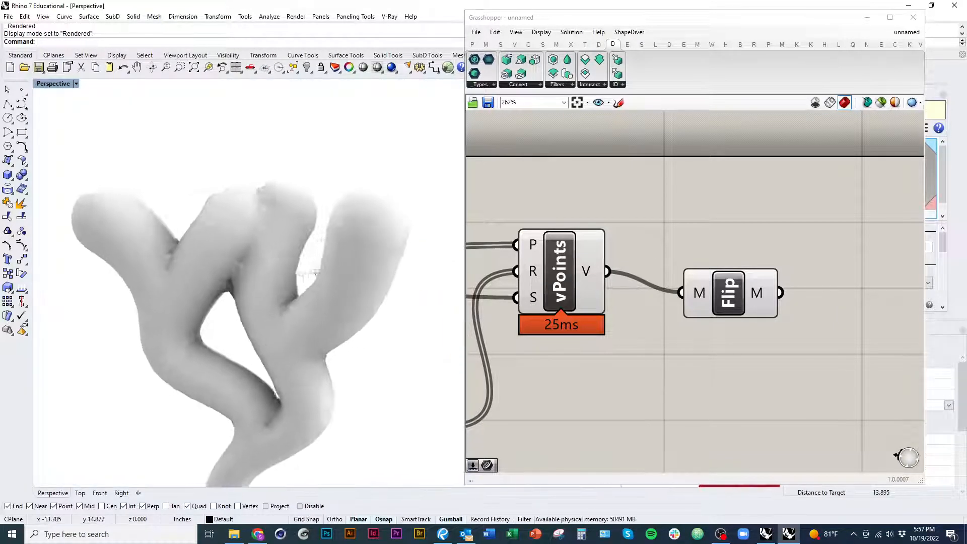
{"action": "right_click_drag", "start_coordinate": [318, 272], "coordinate": [463, 262]}
{"action": "scroll", "coordinate": [429, 314], "scroll_direction": "down", "scroll_amount": 4}
{"action": "right_click_drag", "start_coordinate": [429, 314], "coordinate": [622, 327]}
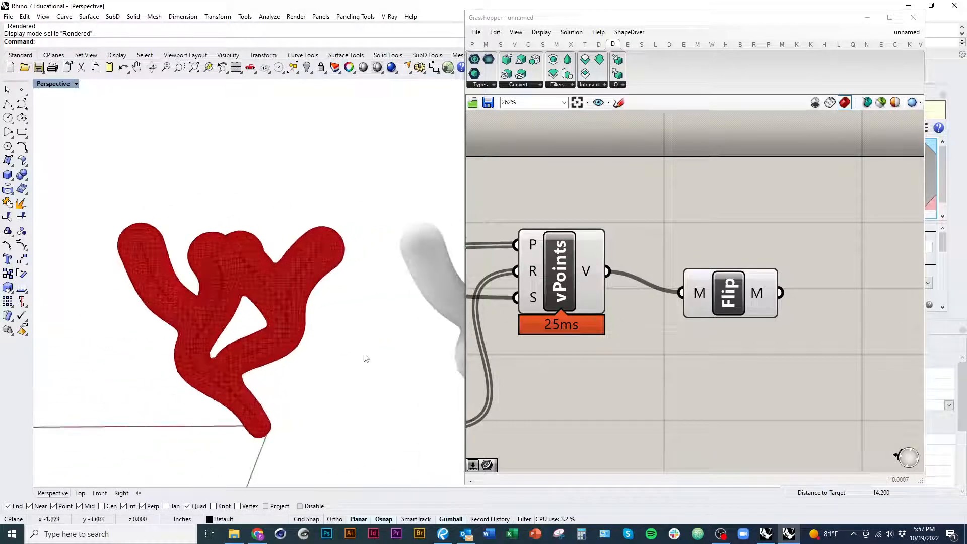
{"action": "right_click_drag", "start_coordinate": [366, 358], "coordinate": [197, 370], "text": "shift"}
{"action": "right_click_drag", "start_coordinate": [198, 371], "coordinate": [151, 360]}
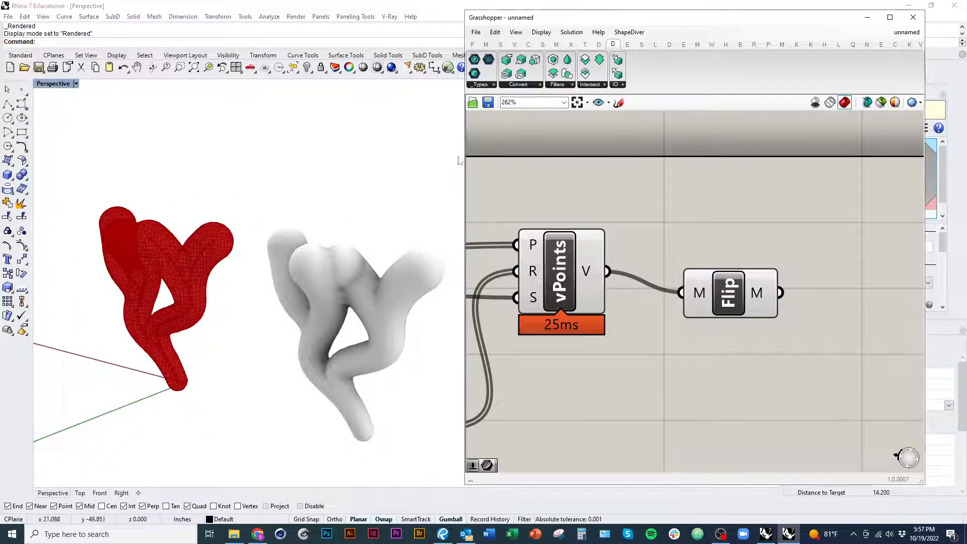